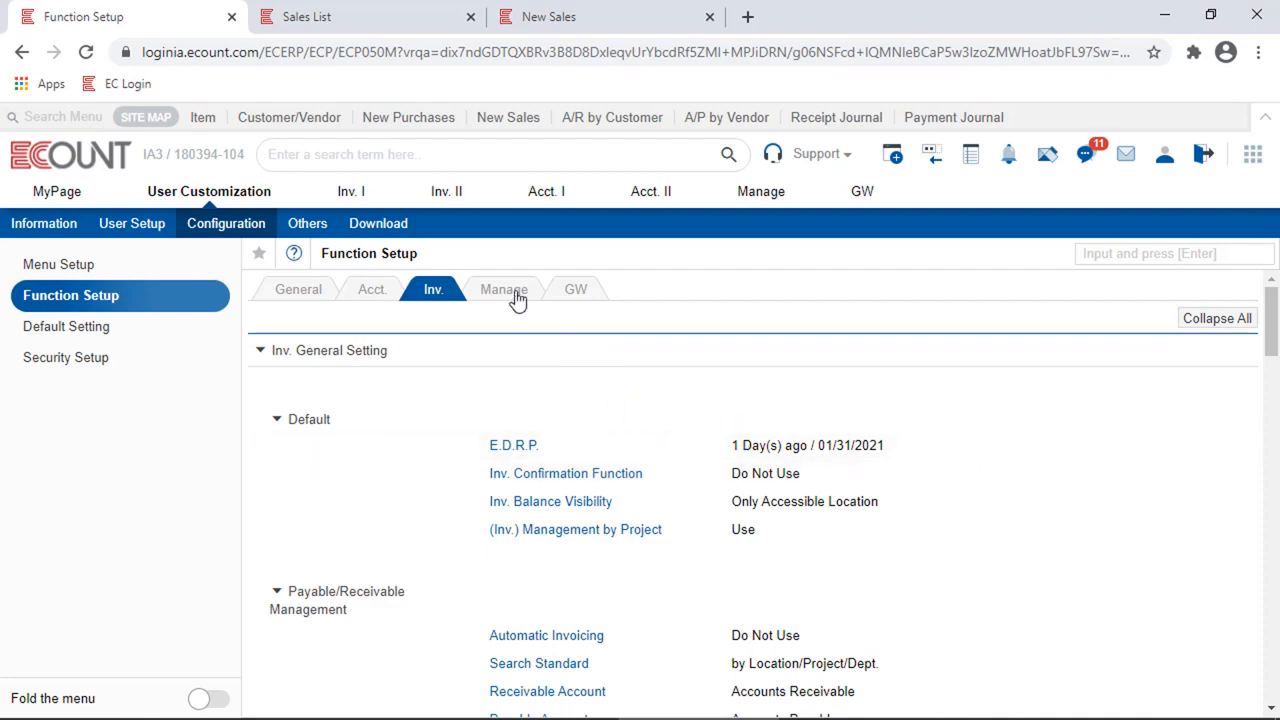
# In the Sales List, select the two 02/05/2021 slips and examine their Date-No. numbering.
pyautogui.click(311, 15)
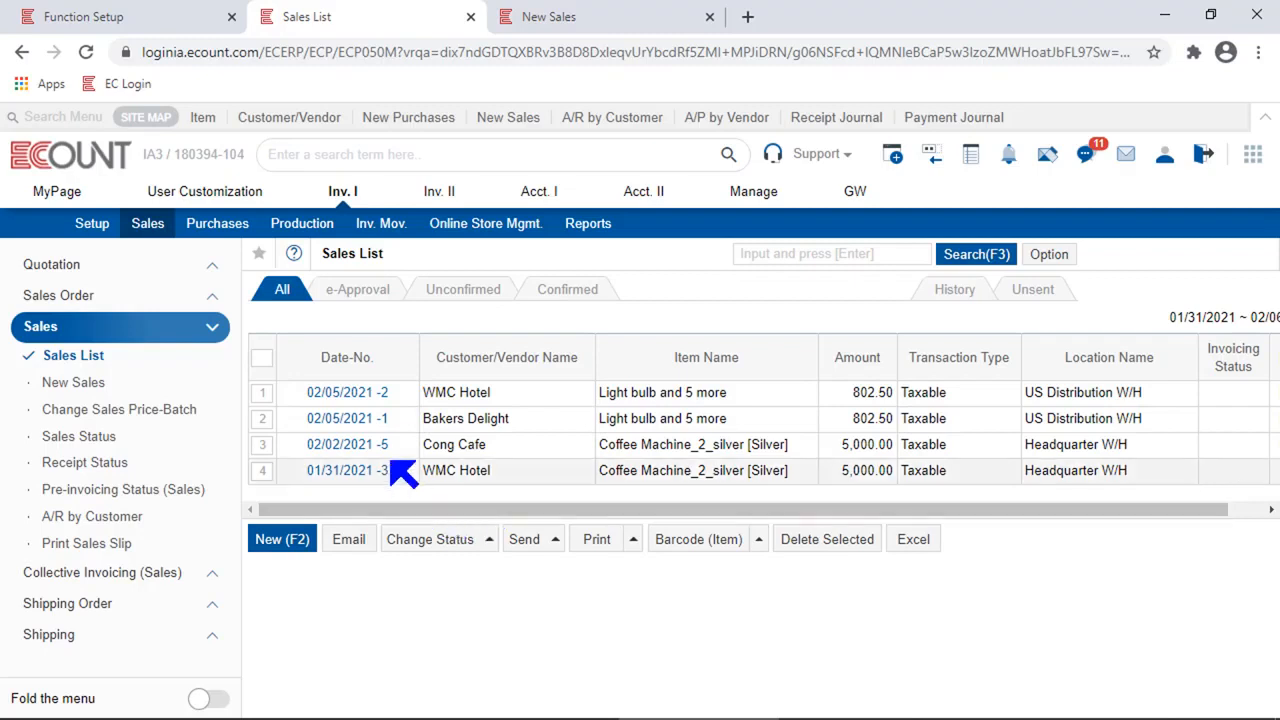
pyautogui.moveTo(388, 422); pyautogui.dragTo(287, 427)
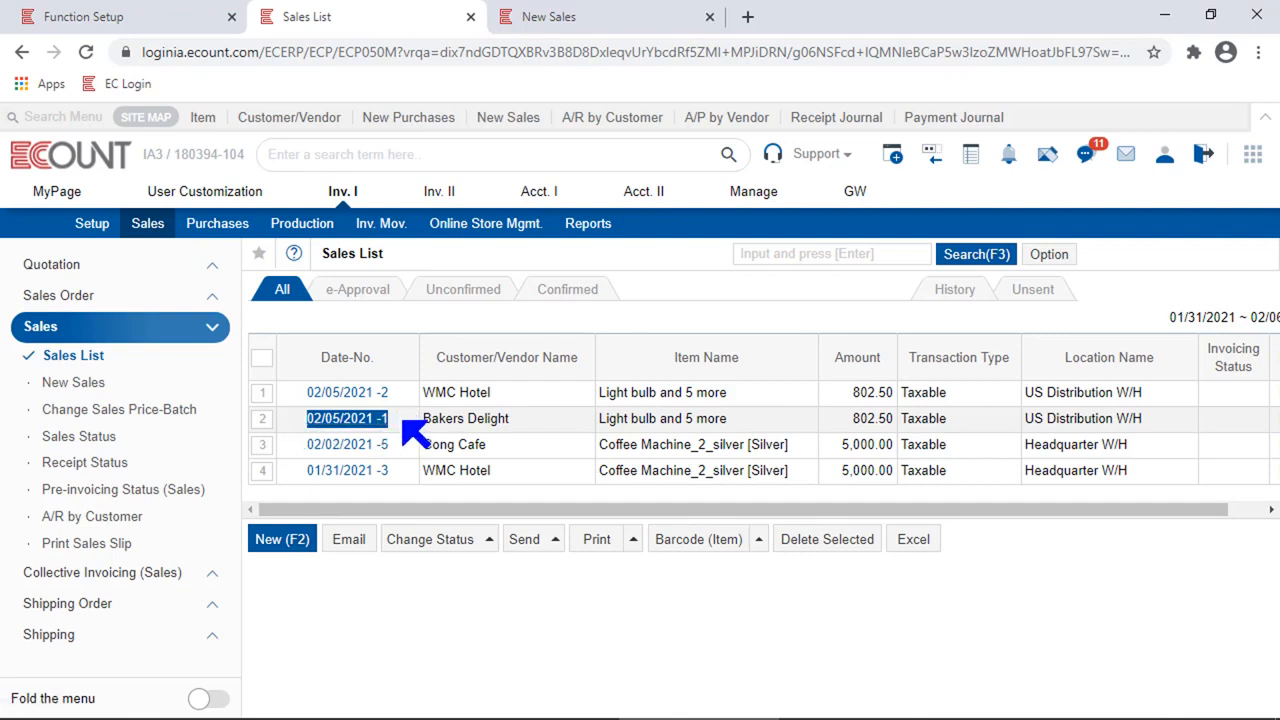
pyautogui.click(262, 394)
pyautogui.click(262, 421)
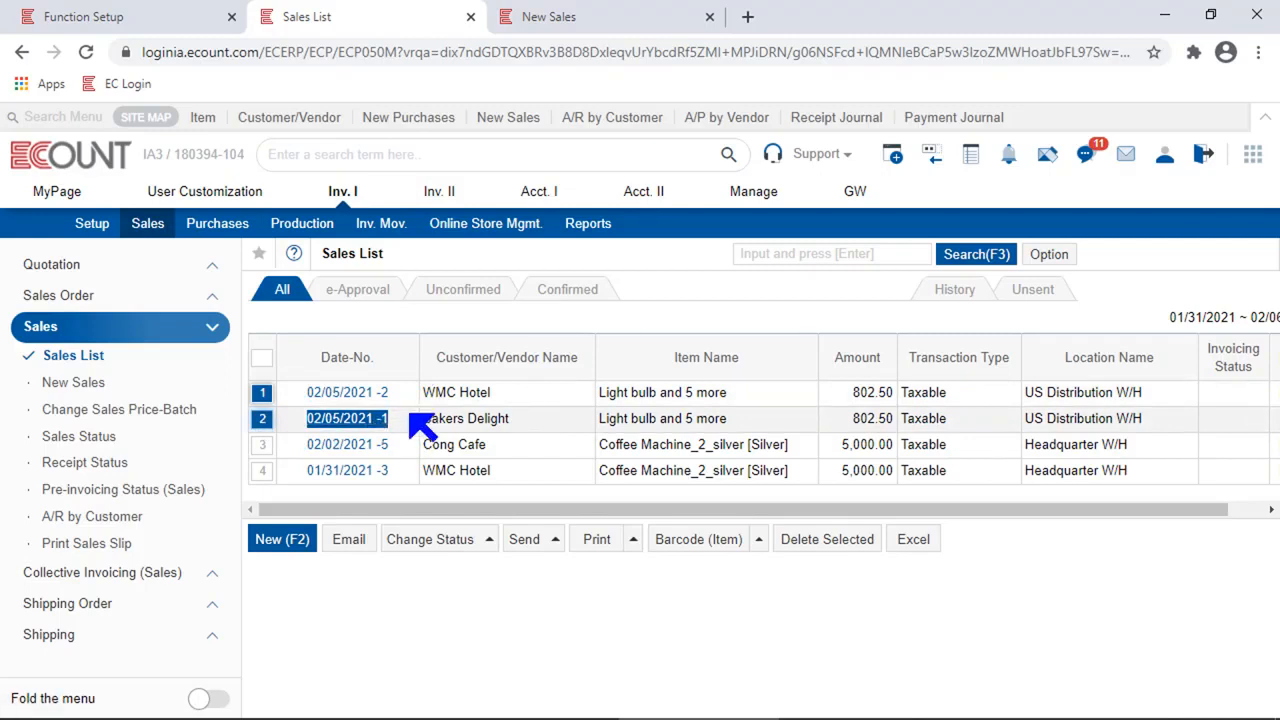
pyautogui.moveTo(398, 395); pyautogui.dragTo(376, 394)
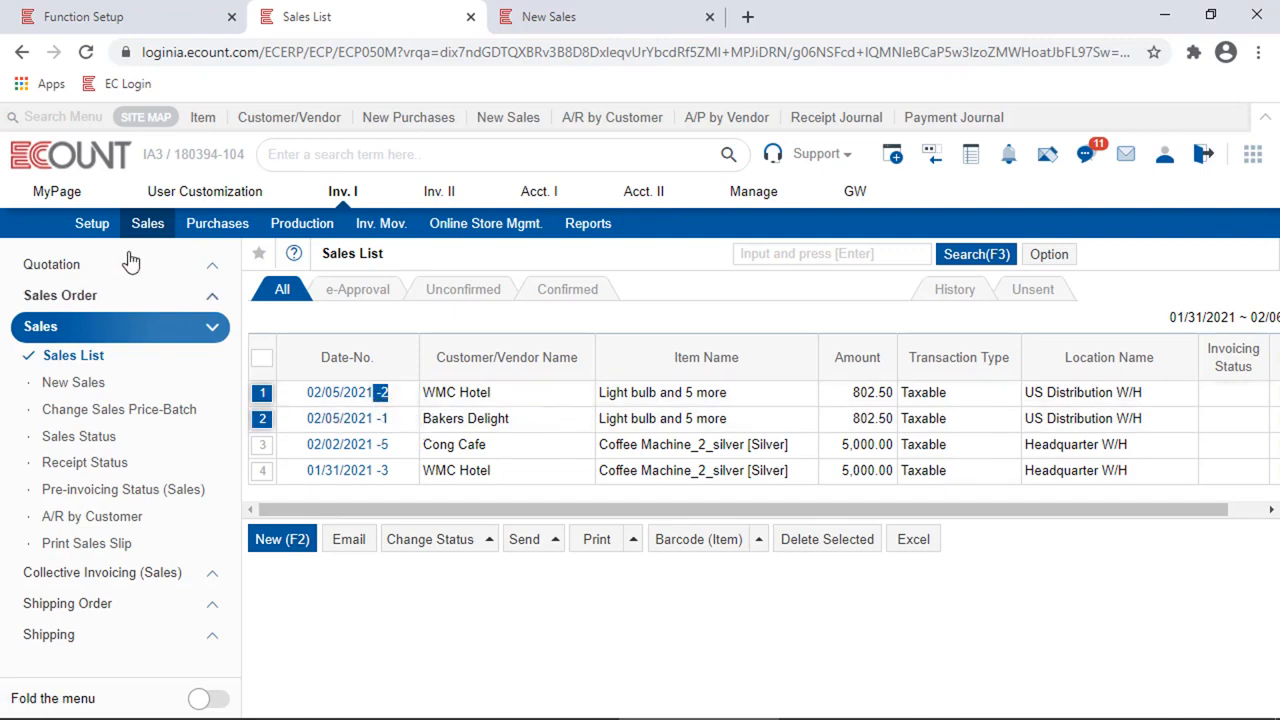
# Switch to the New Sales entry screen.
pyautogui.click(97, 22)
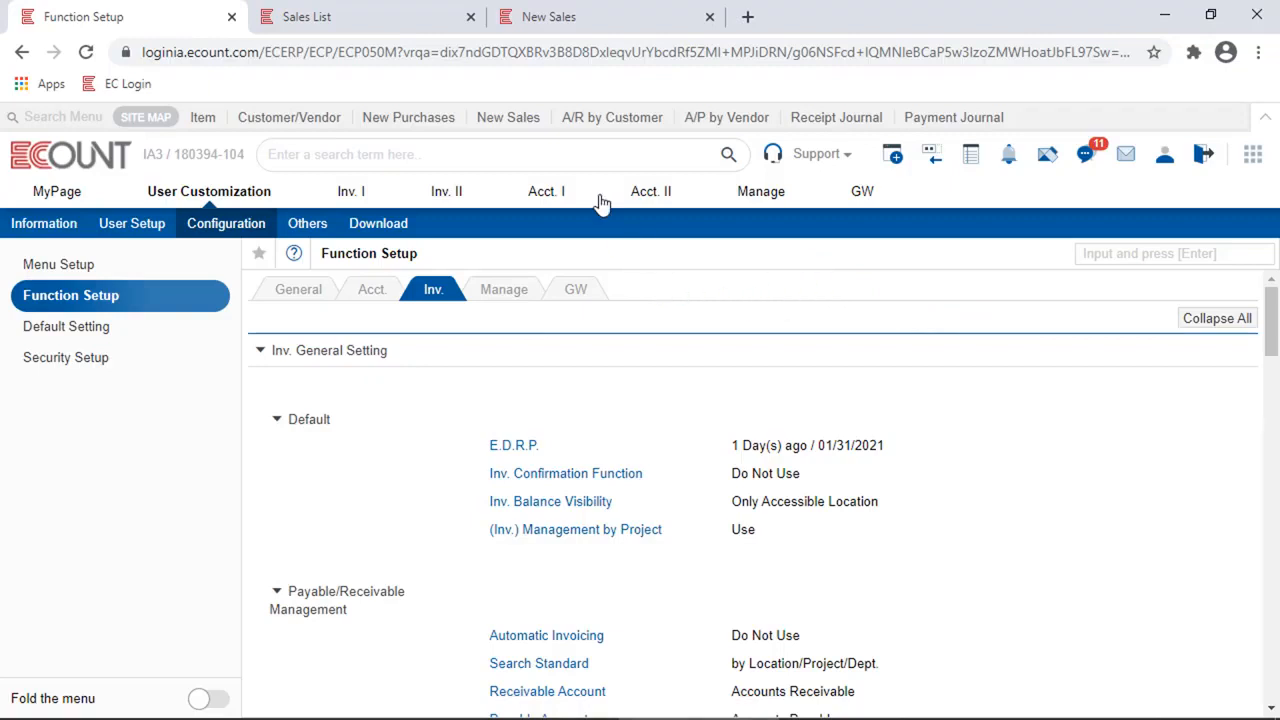
pyautogui.click(563, 17)
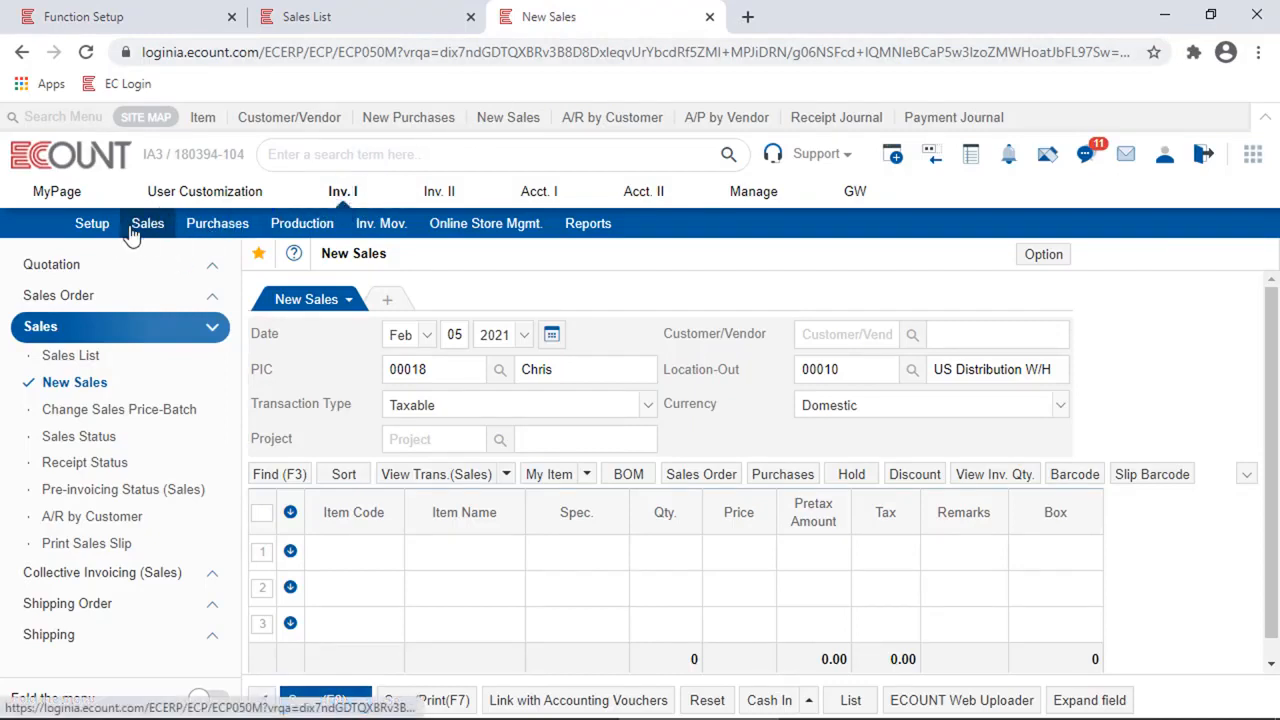
pyautogui.moveTo(104, 387)
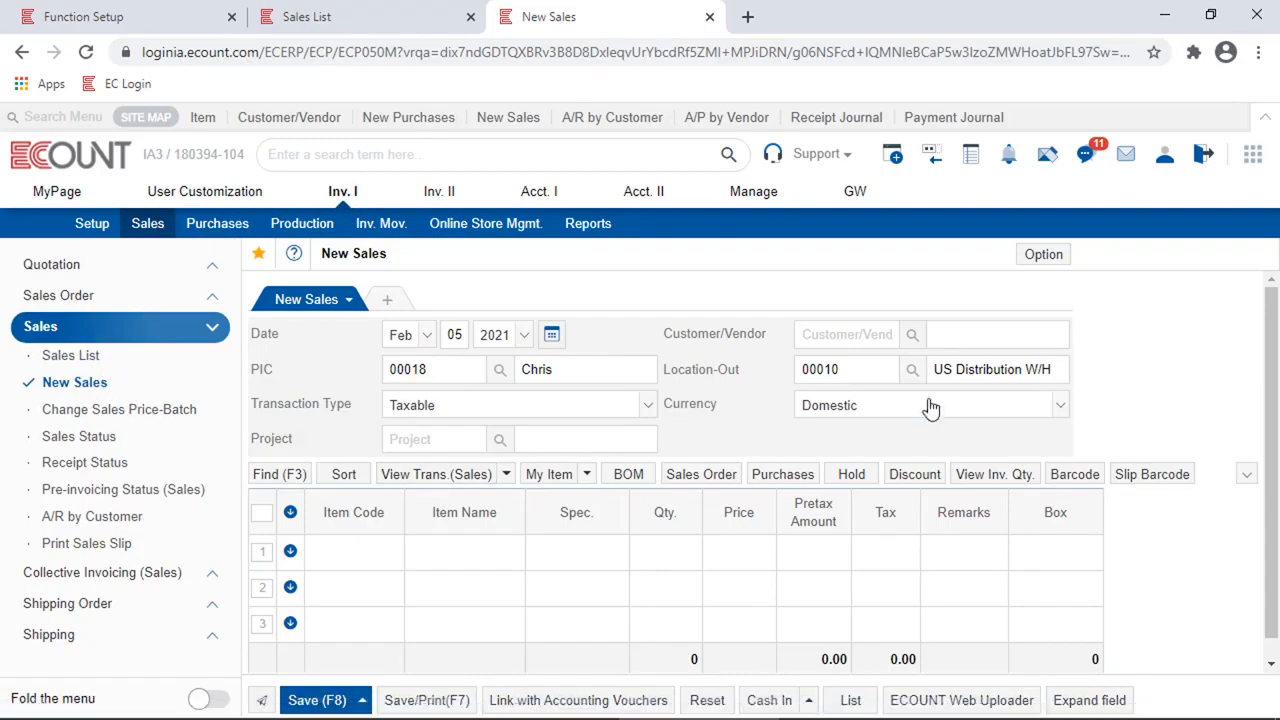
pyautogui.click(1046, 258)
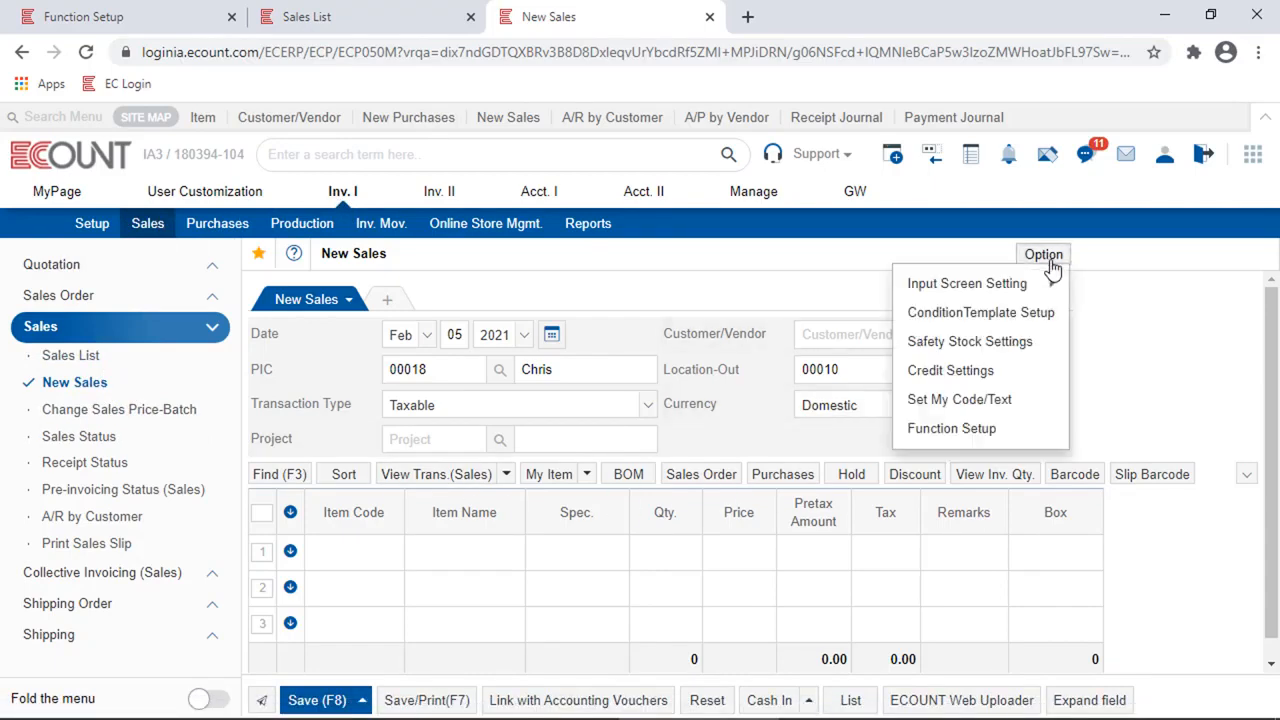
pyautogui.moveTo(1017, 286)
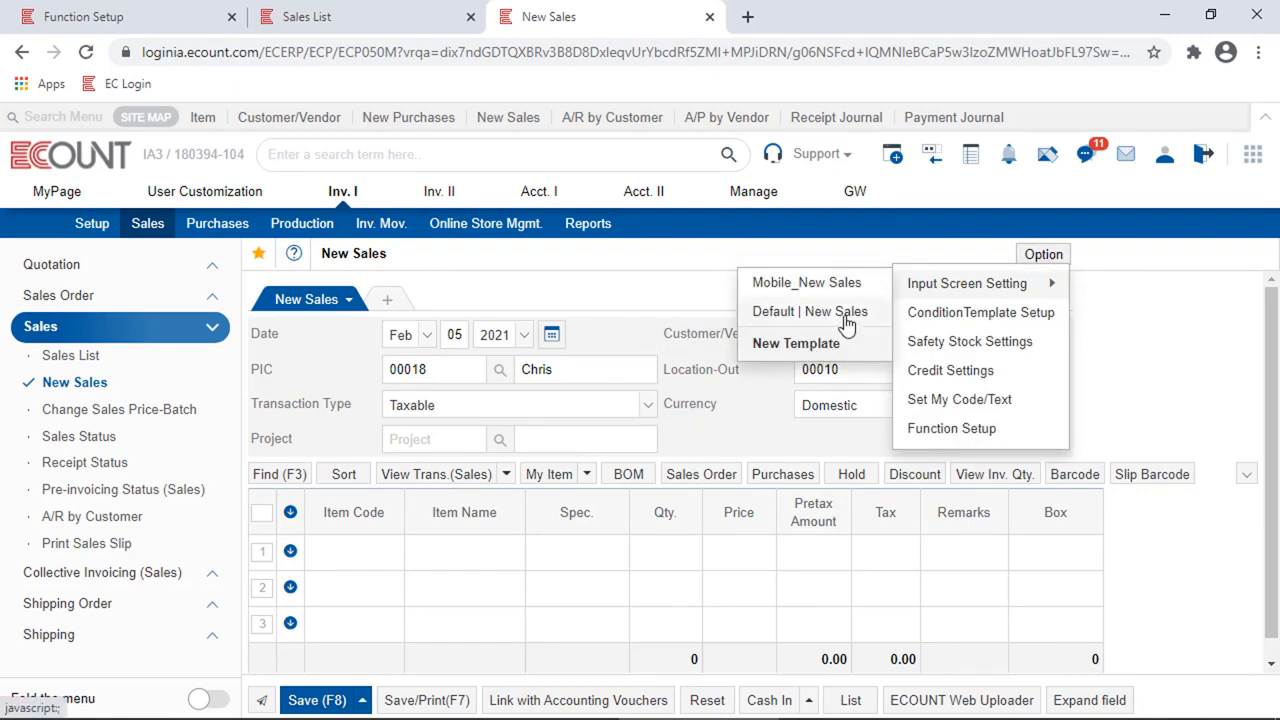
pyautogui.click(846, 318)
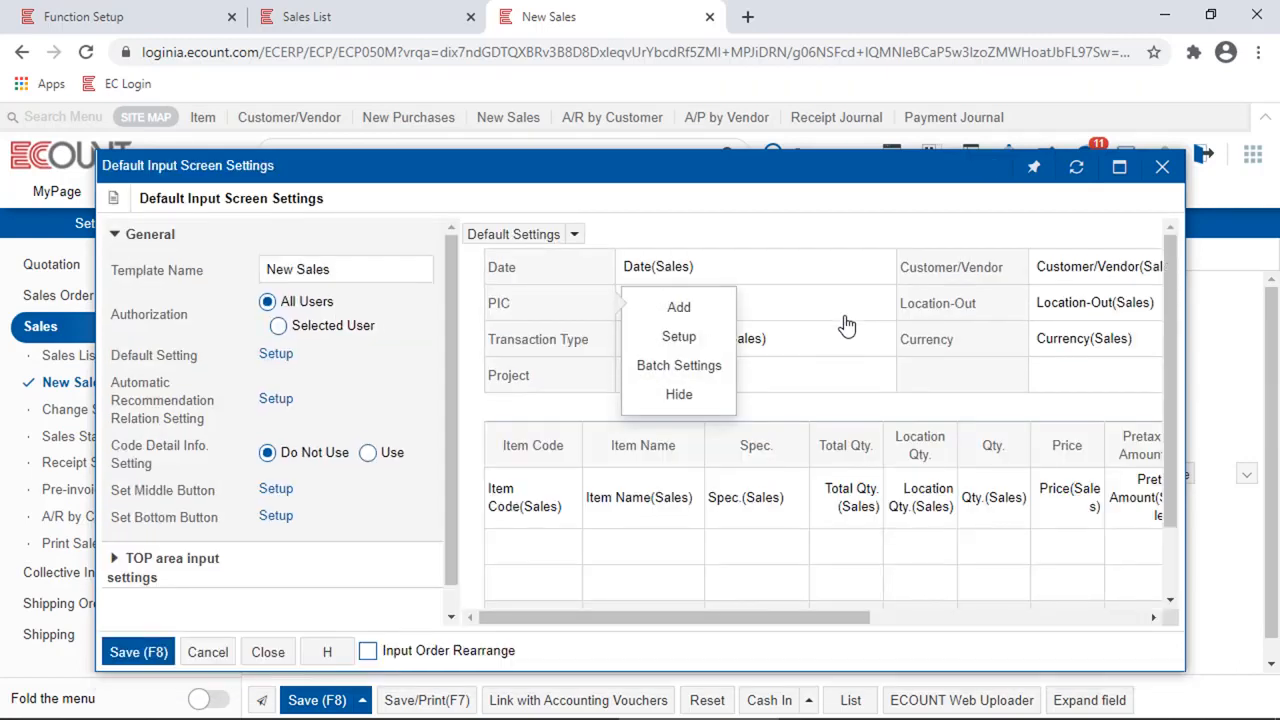
pyautogui.click(1160, 167)
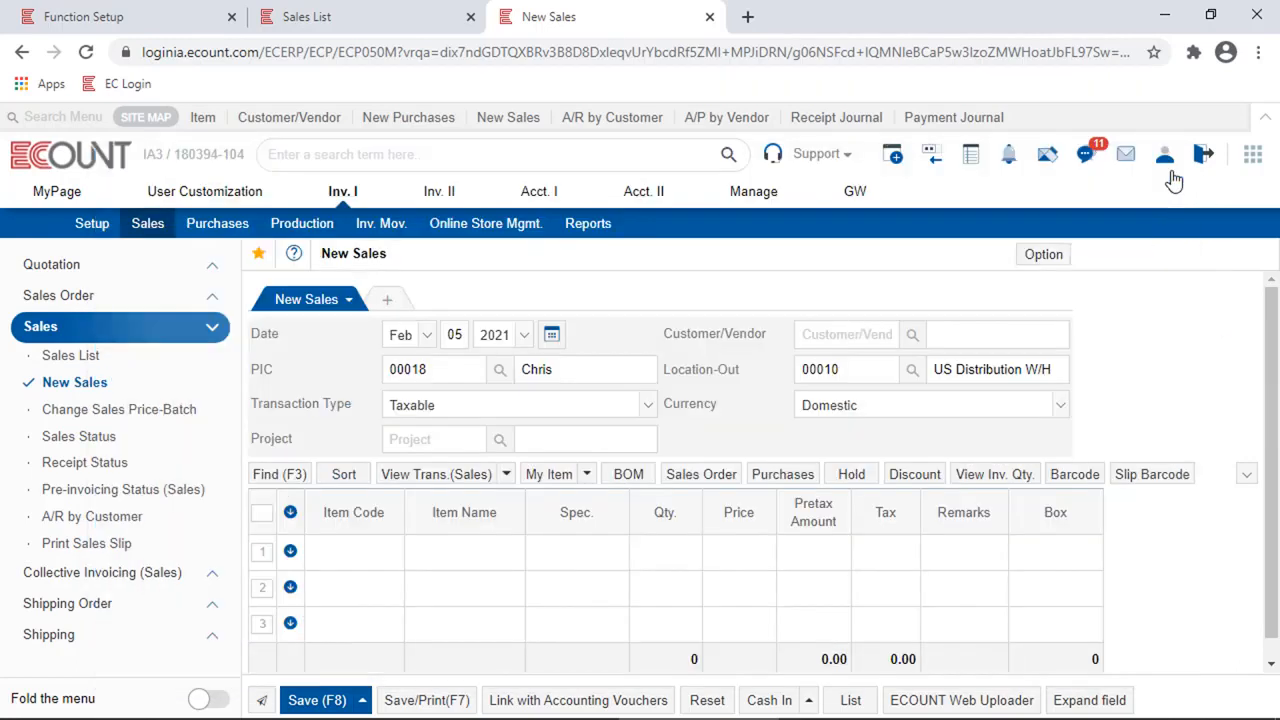
# Add the Sales No. field beside Project in the default New Sales input screen template and save the changed settings, including for Mobile_New Sales.
pyautogui.click(1050, 255)
pyautogui.moveTo(948, 295)
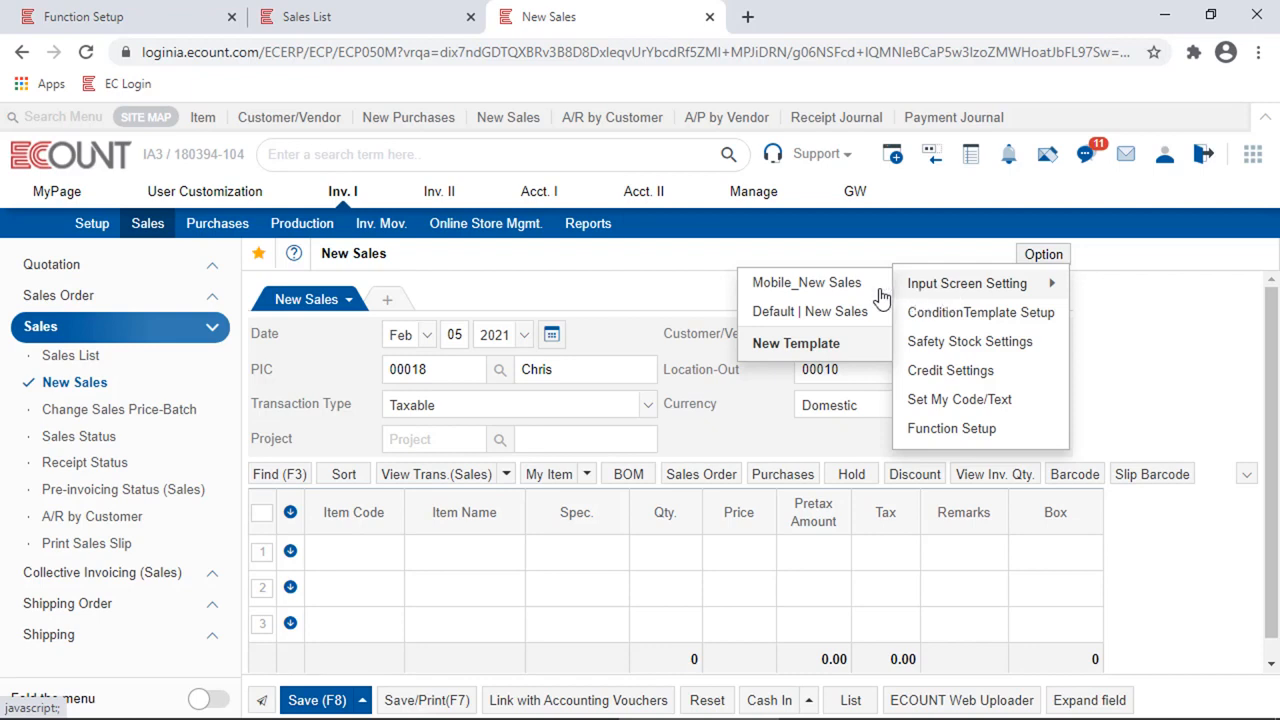
pyautogui.click(814, 313)
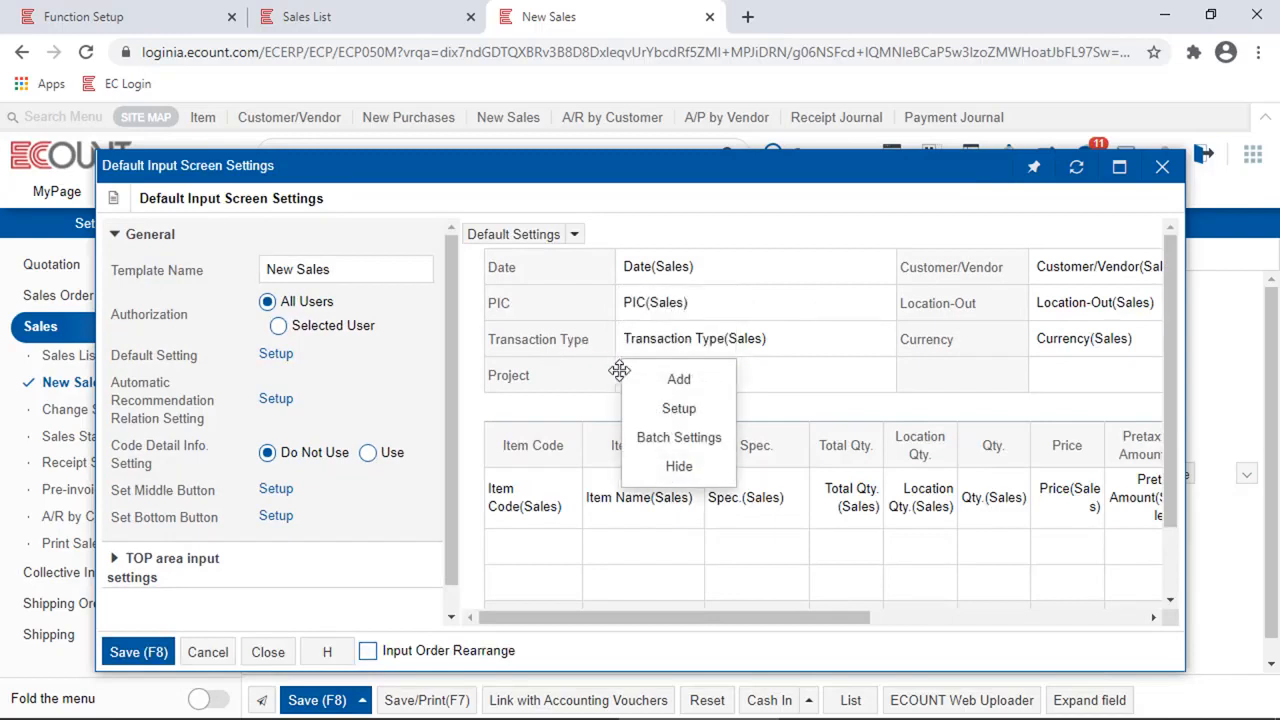
pyautogui.click(683, 385)
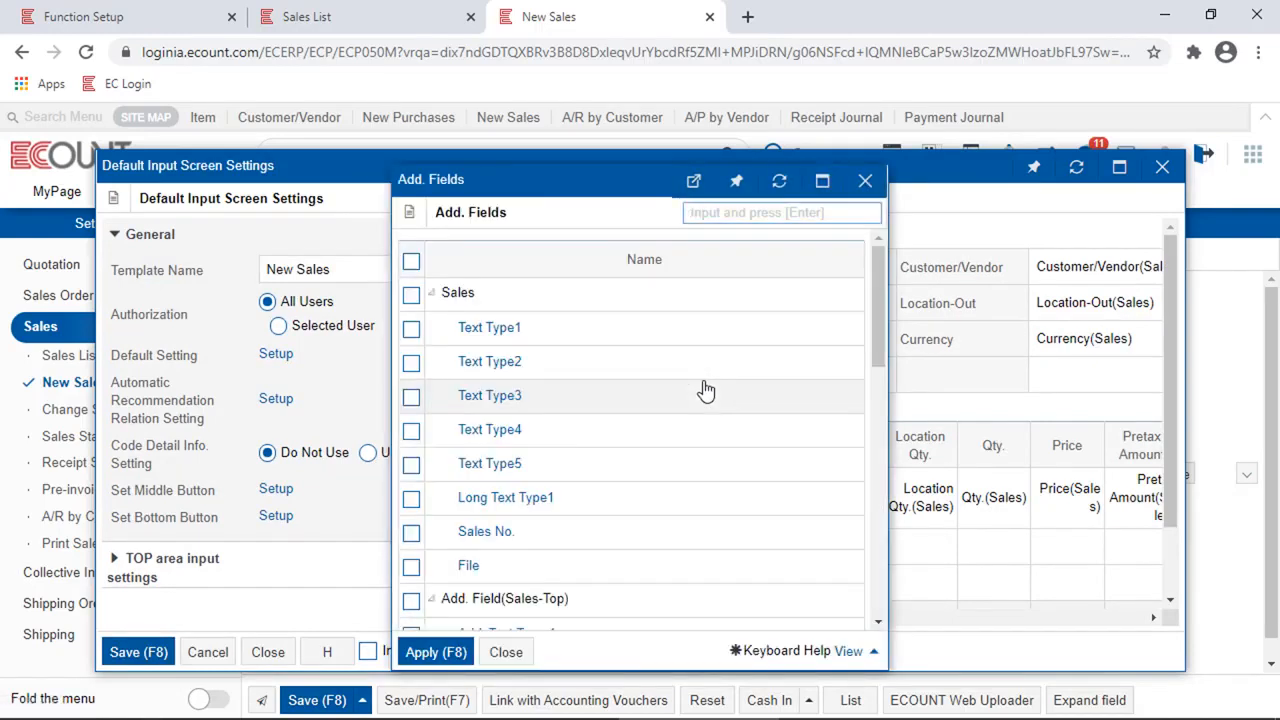
pyautogui.click(483, 532)
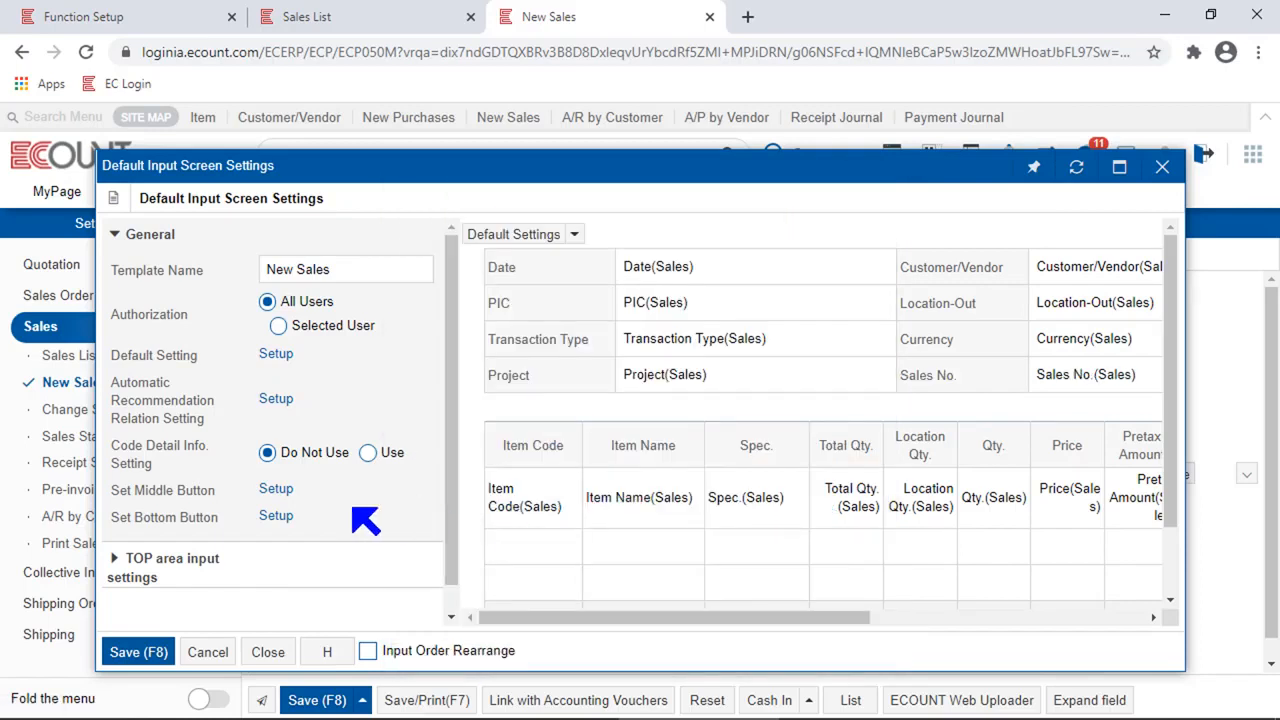
pyautogui.click(113, 658)
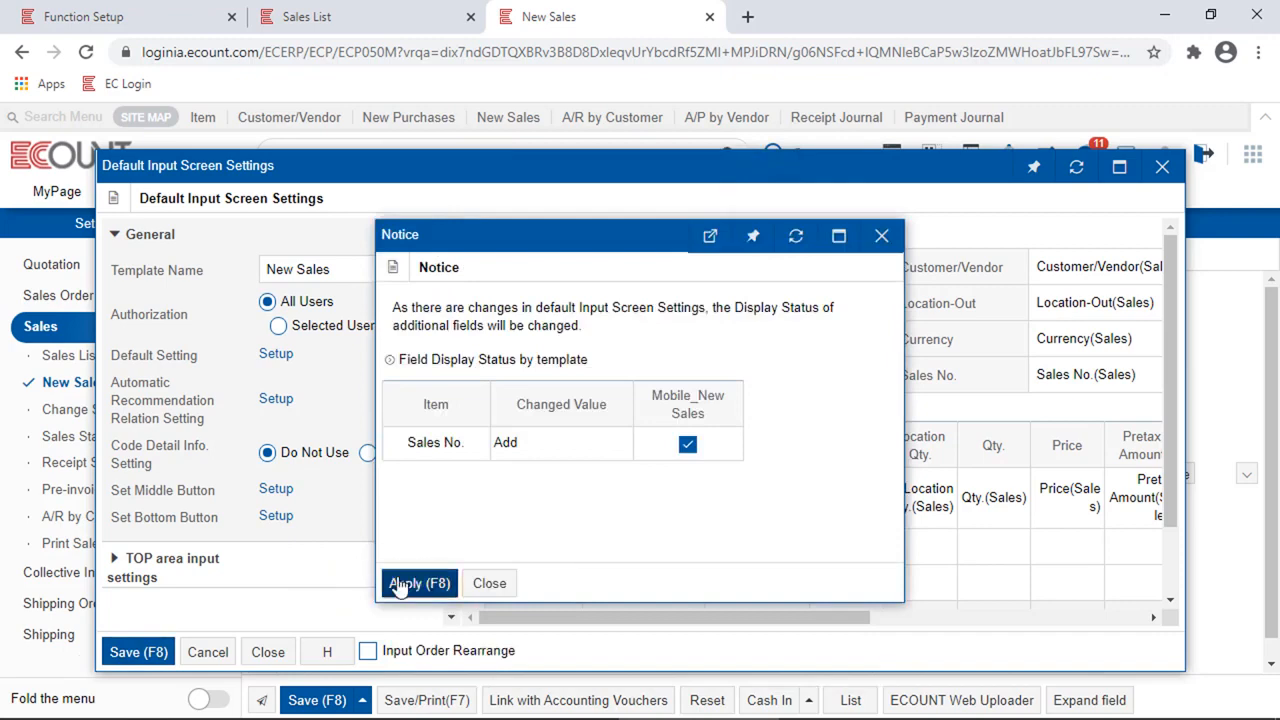
pyautogui.click(400, 582)
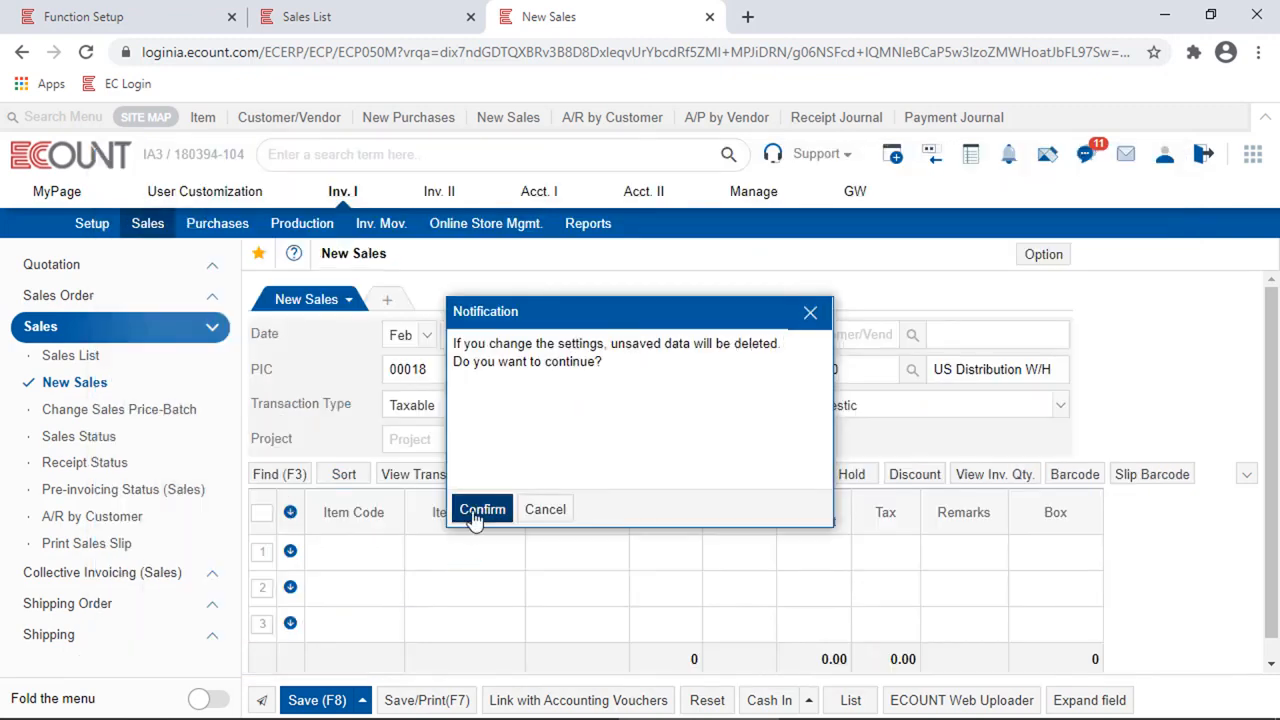
pyautogui.click(478, 508)
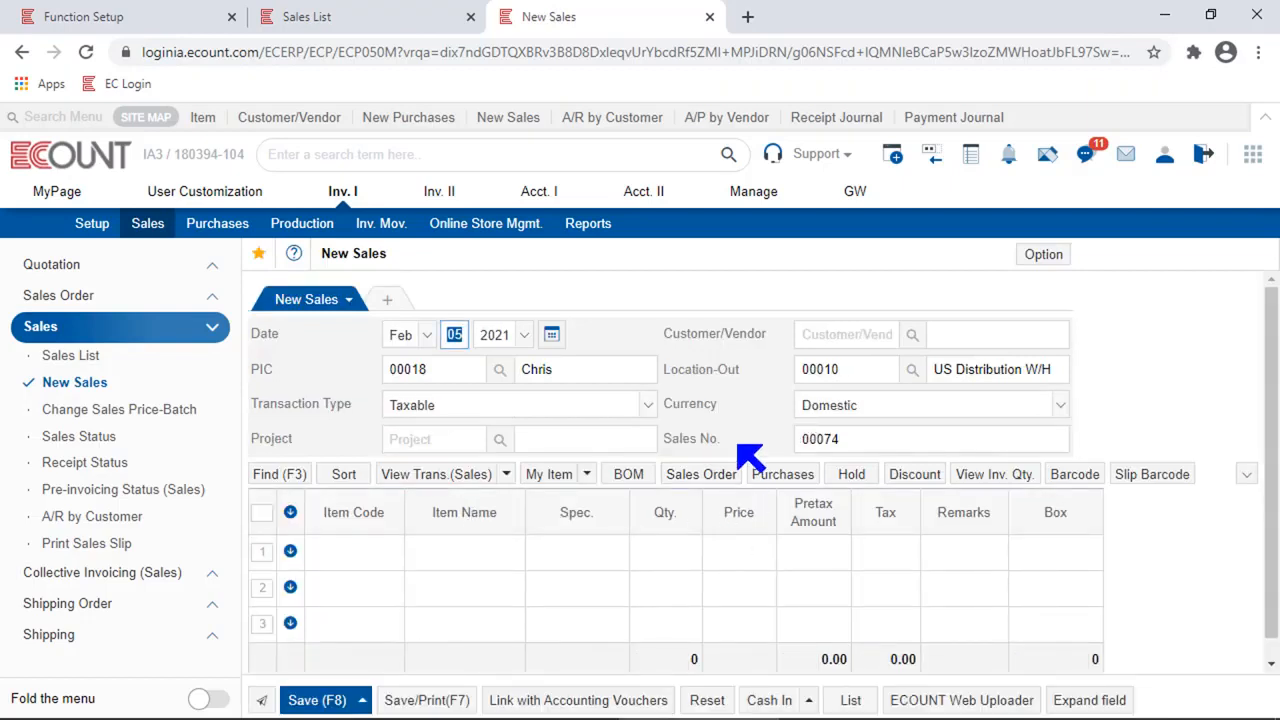
pyautogui.moveTo(748, 456); pyautogui.dragTo(662, 440)
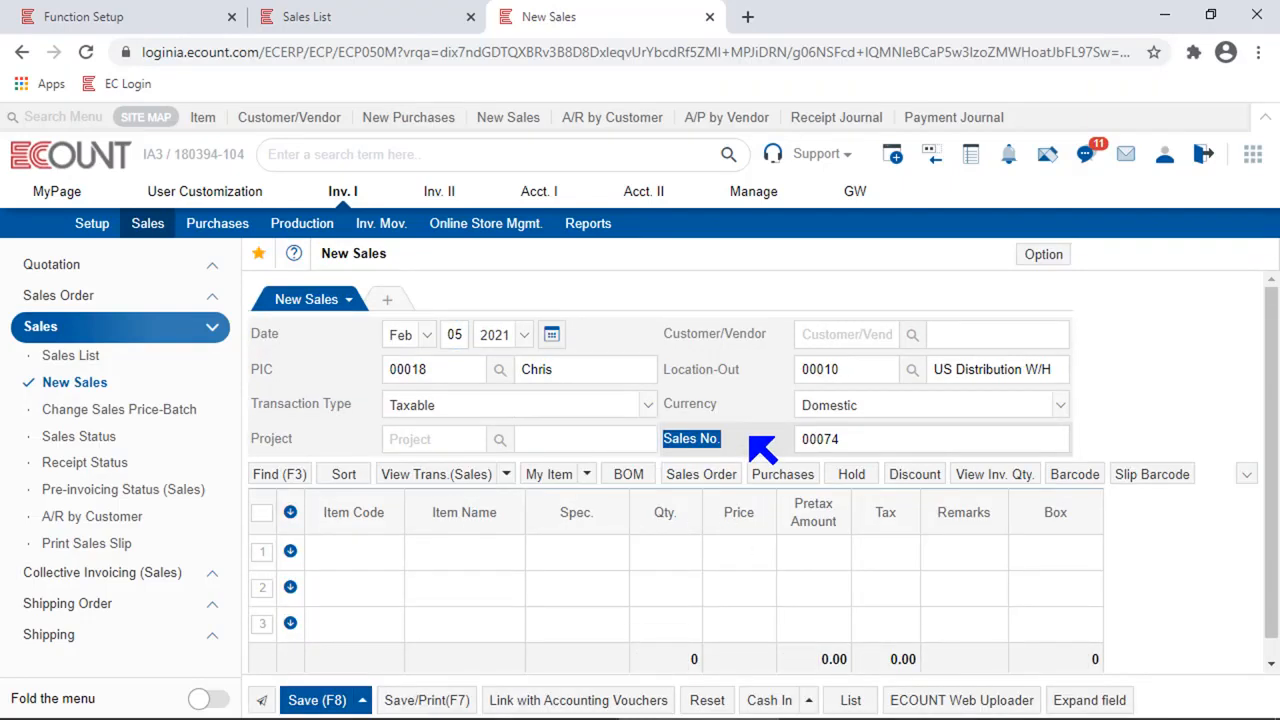
# Open the New Sales Order entry screen and view its available options.
pyautogui.click(86, 296)
pyautogui.click(97, 360)
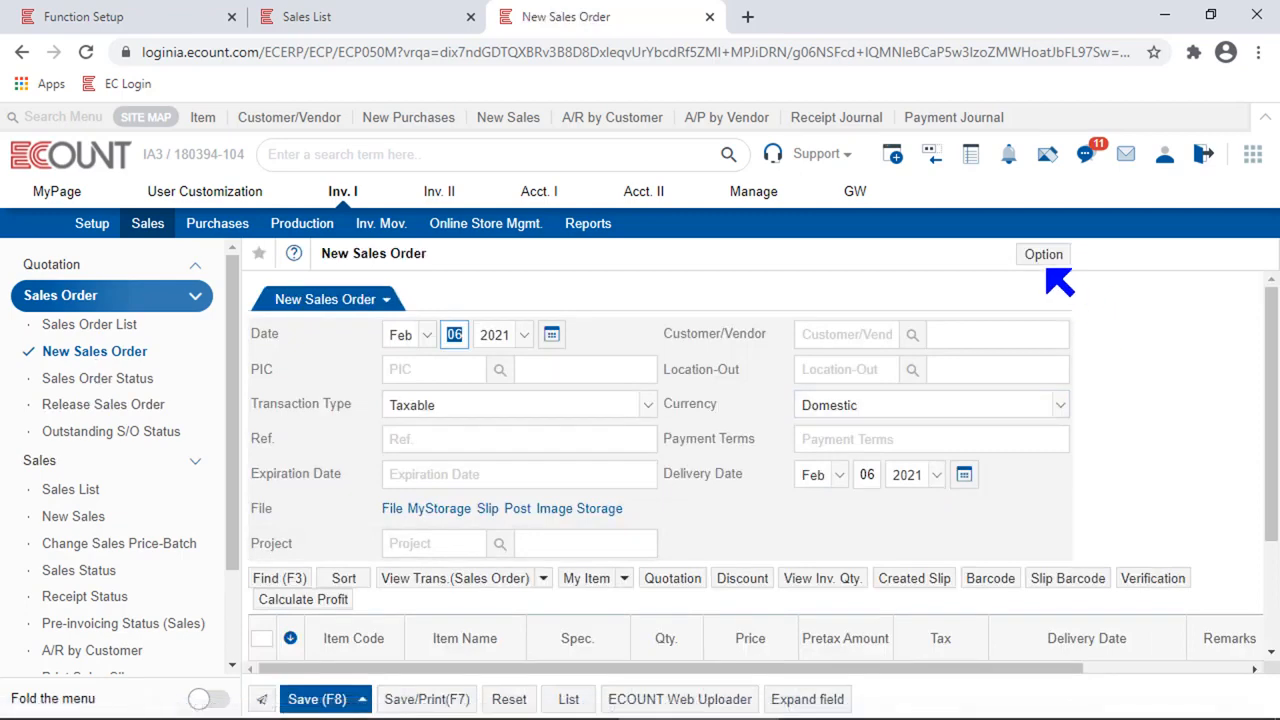
pyautogui.click(1040, 254)
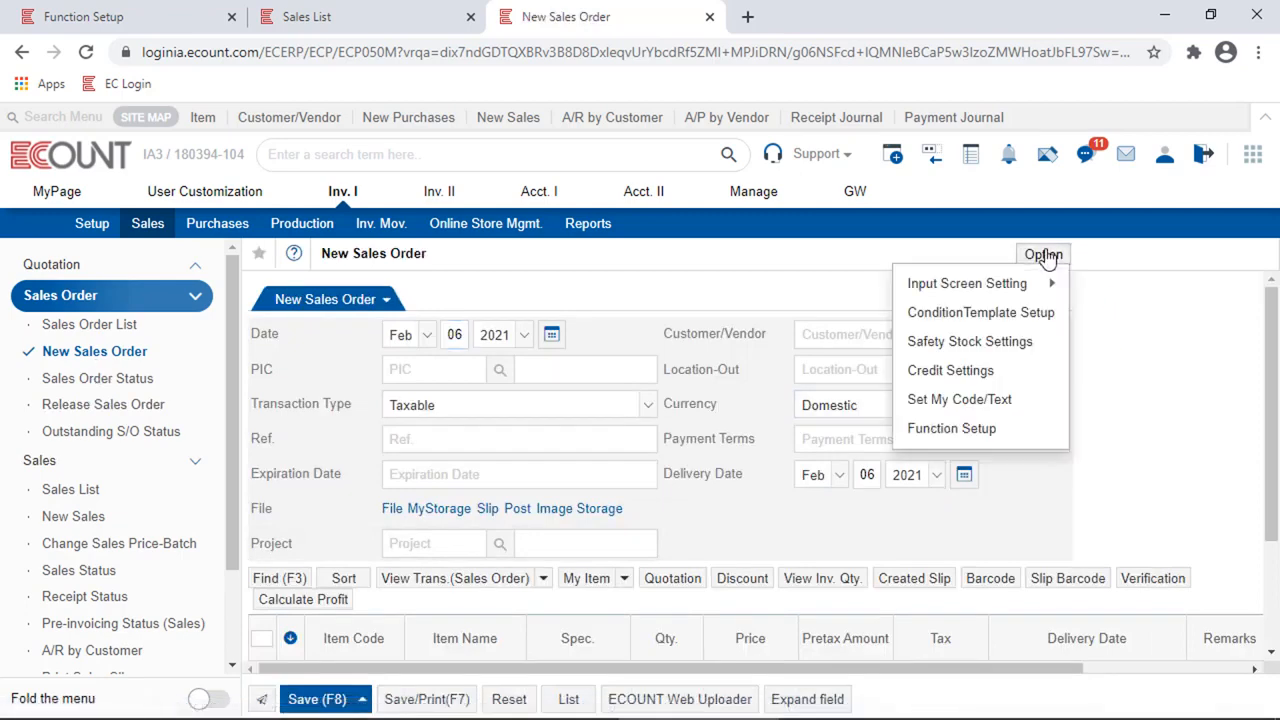
# In the inventory Function Setup, open the Inv. No. settings of the Batch Apply Input Screen section.
pyautogui.click(160, 28)
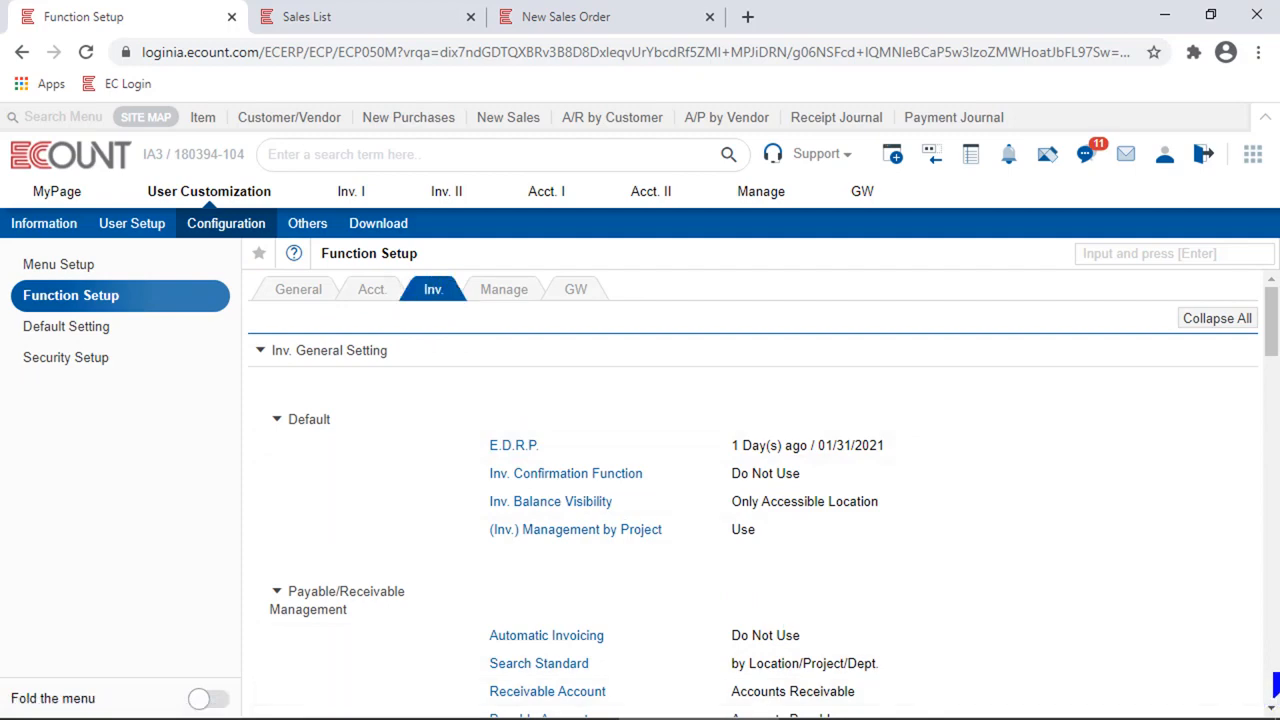
pyautogui.scroll(-15, 750, 500)
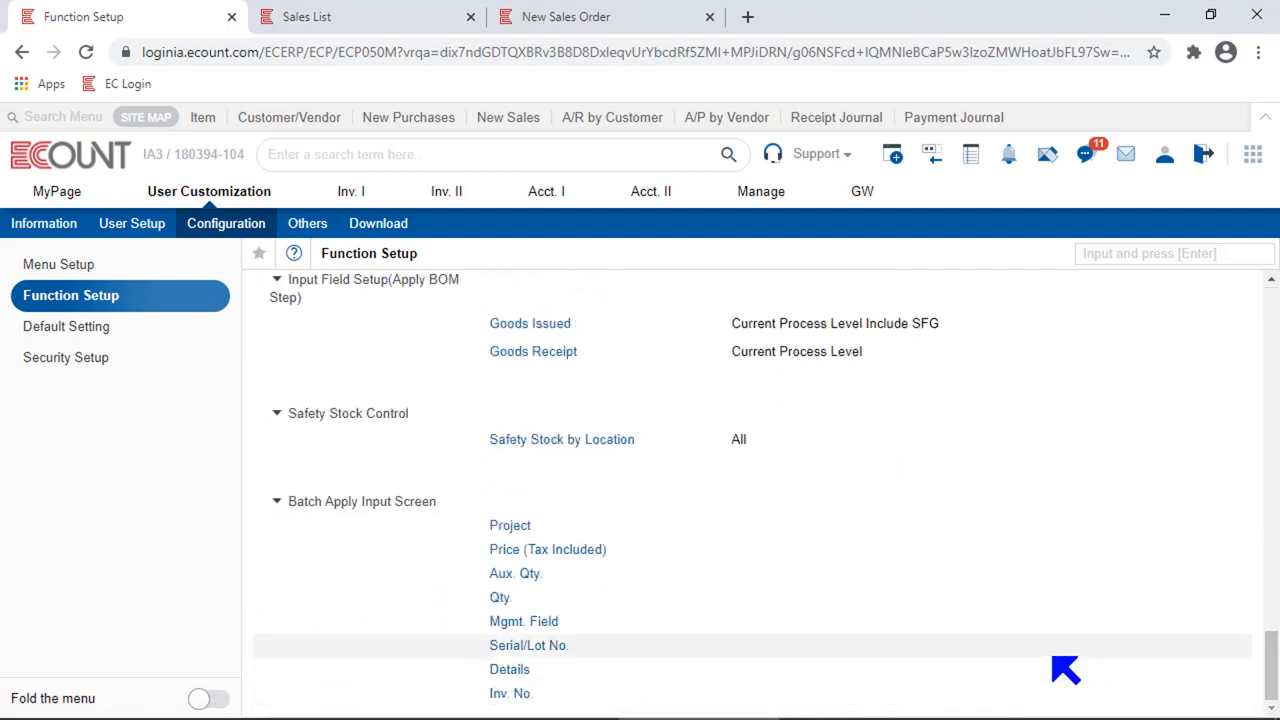
pyautogui.moveTo(460, 505); pyautogui.dragTo(271, 513)
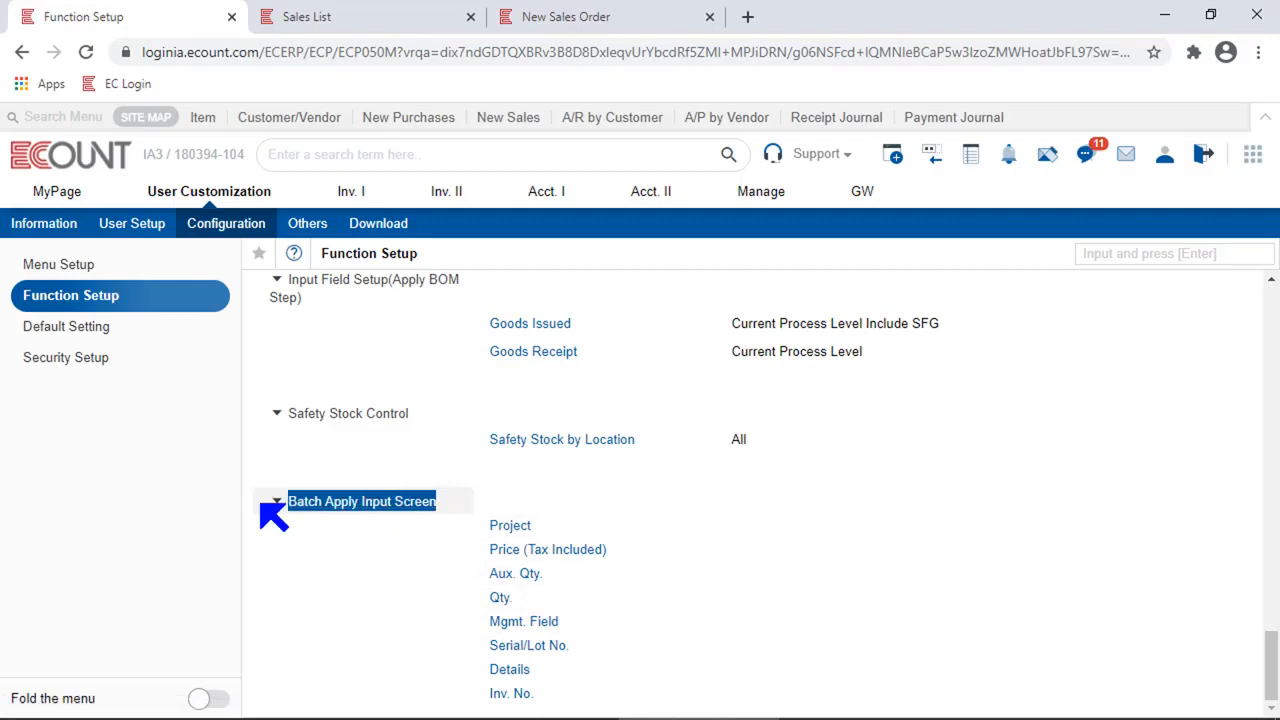
pyautogui.click(517, 696)
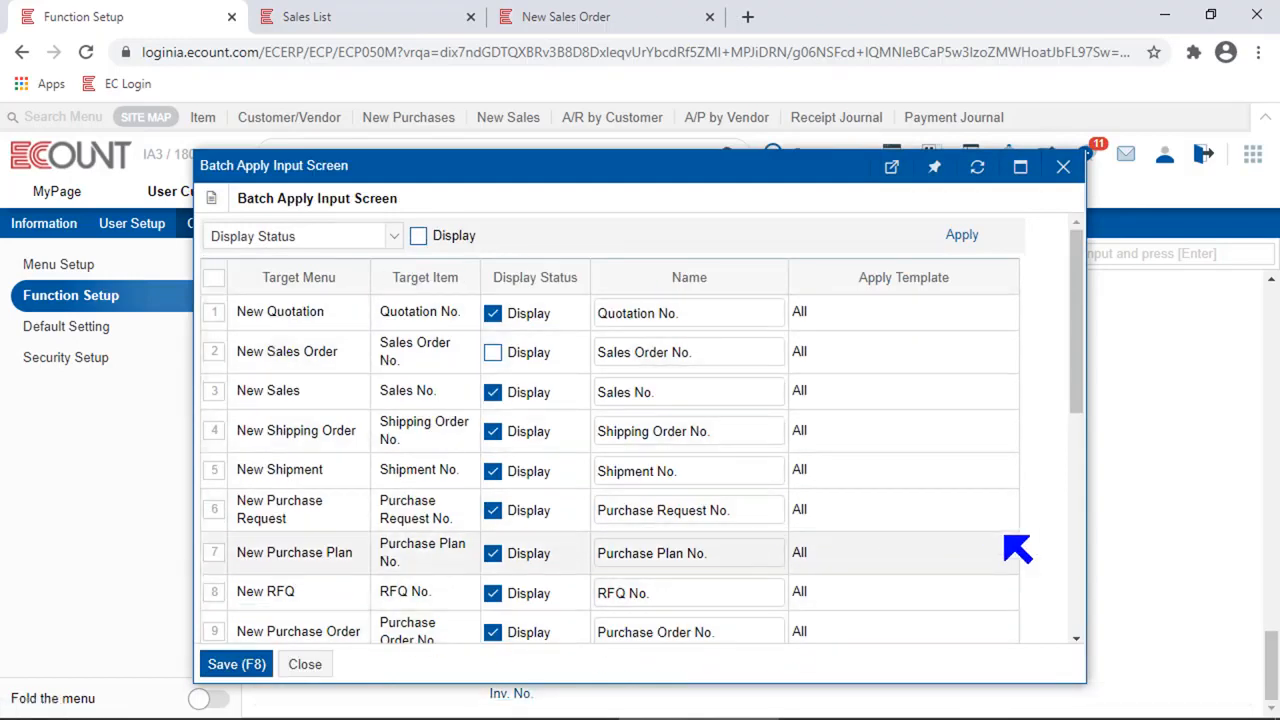
# Look through the target menus, enable display of Sales Order No. for New Sales Order, and try to batch-apply the display status.
pyautogui.click(1076, 551)
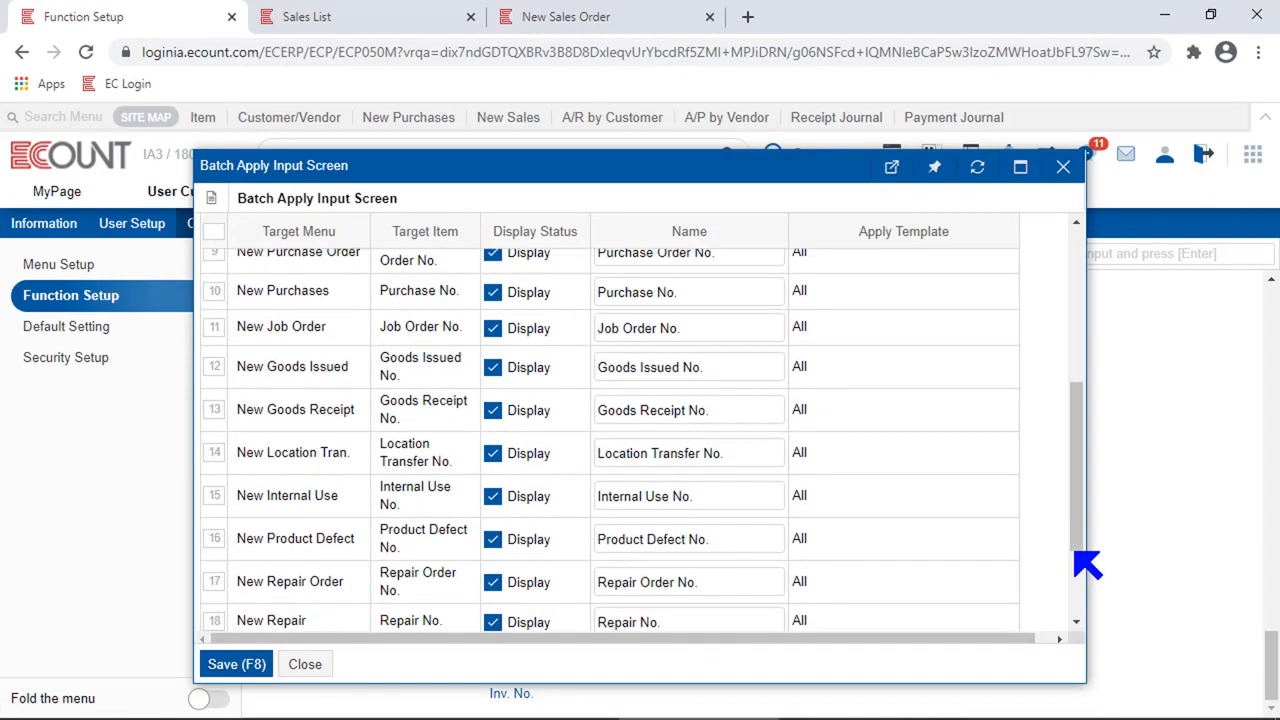
pyautogui.click(1076, 552)
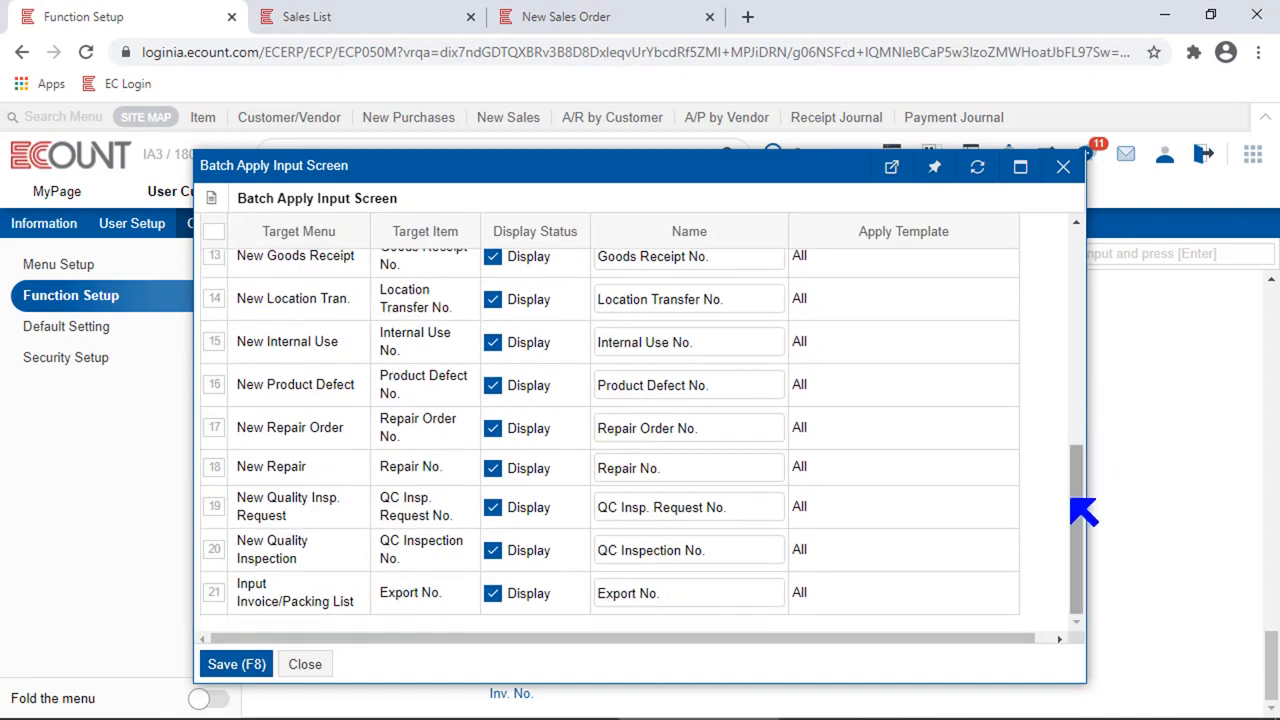
pyautogui.moveTo(1074, 498); pyautogui.dragTo(1066, 234)
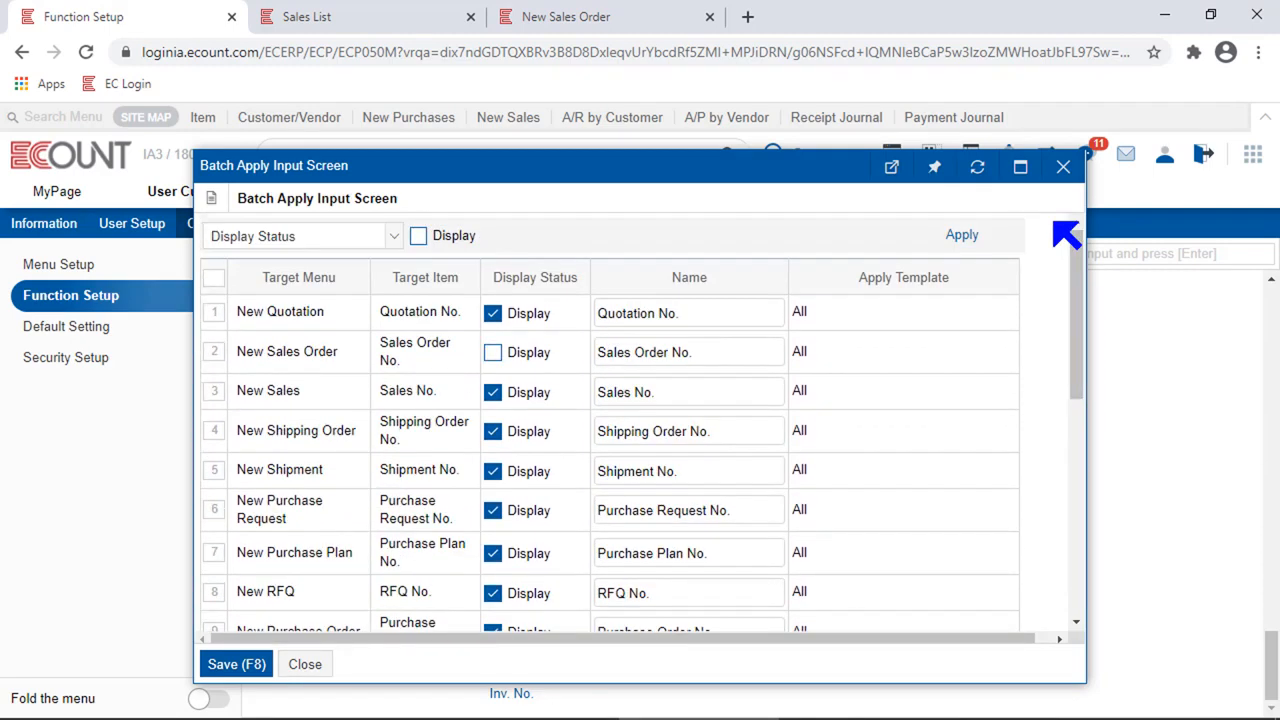
pyautogui.click(493, 355)
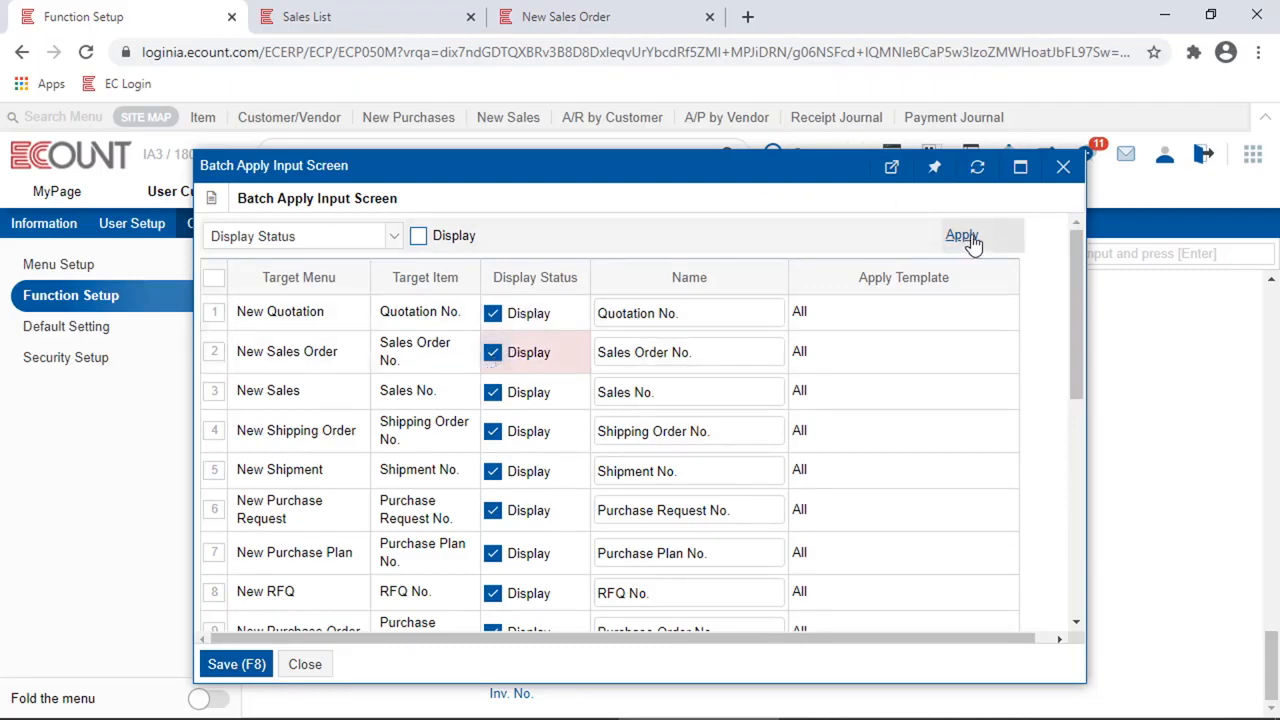
pyautogui.click(968, 240)
pyautogui.click(485, 515)
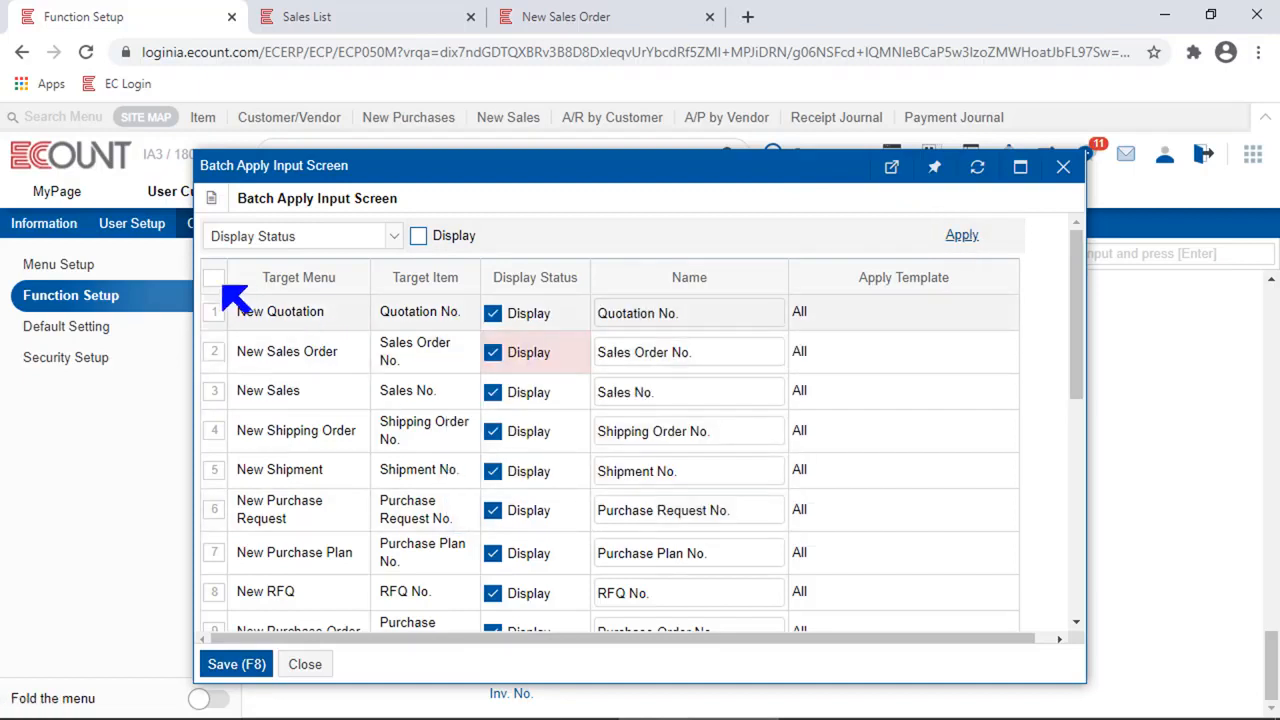
# Batch-apply a disabled display status to all target menus and clear the row selection.
pyautogui.click(216, 279)
pyautogui.click(962, 238)
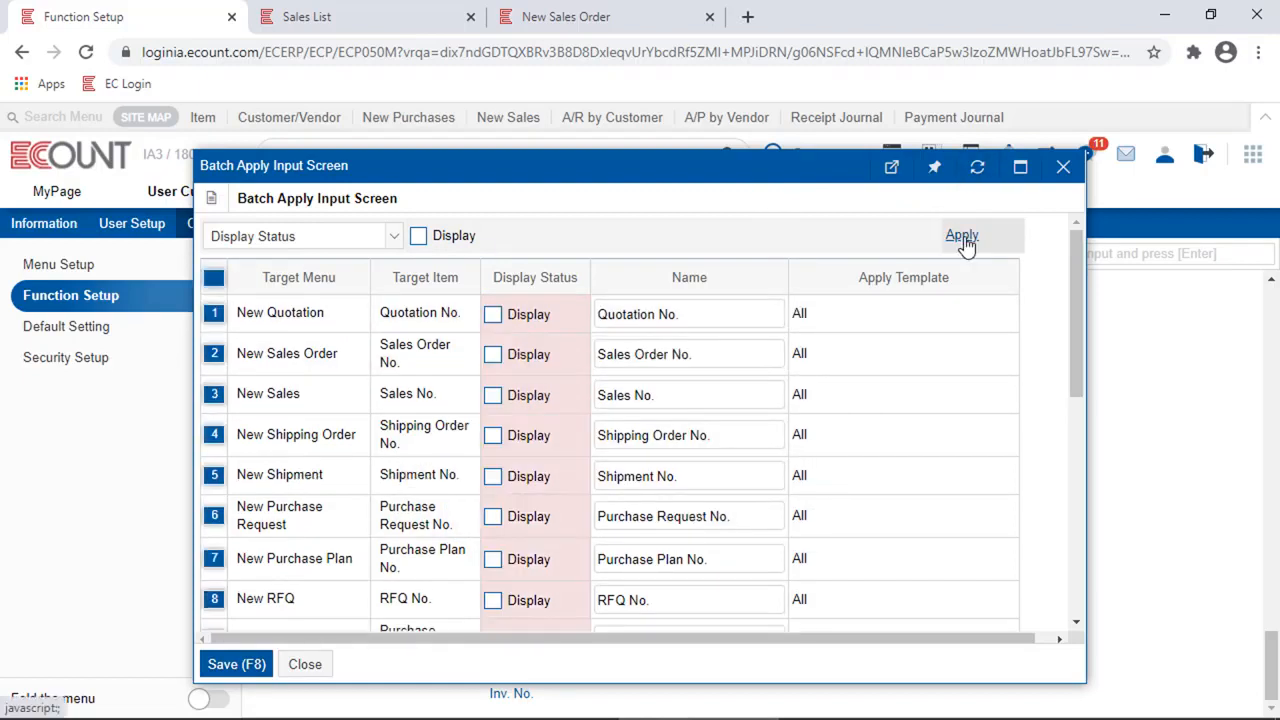
pyautogui.click(212, 282)
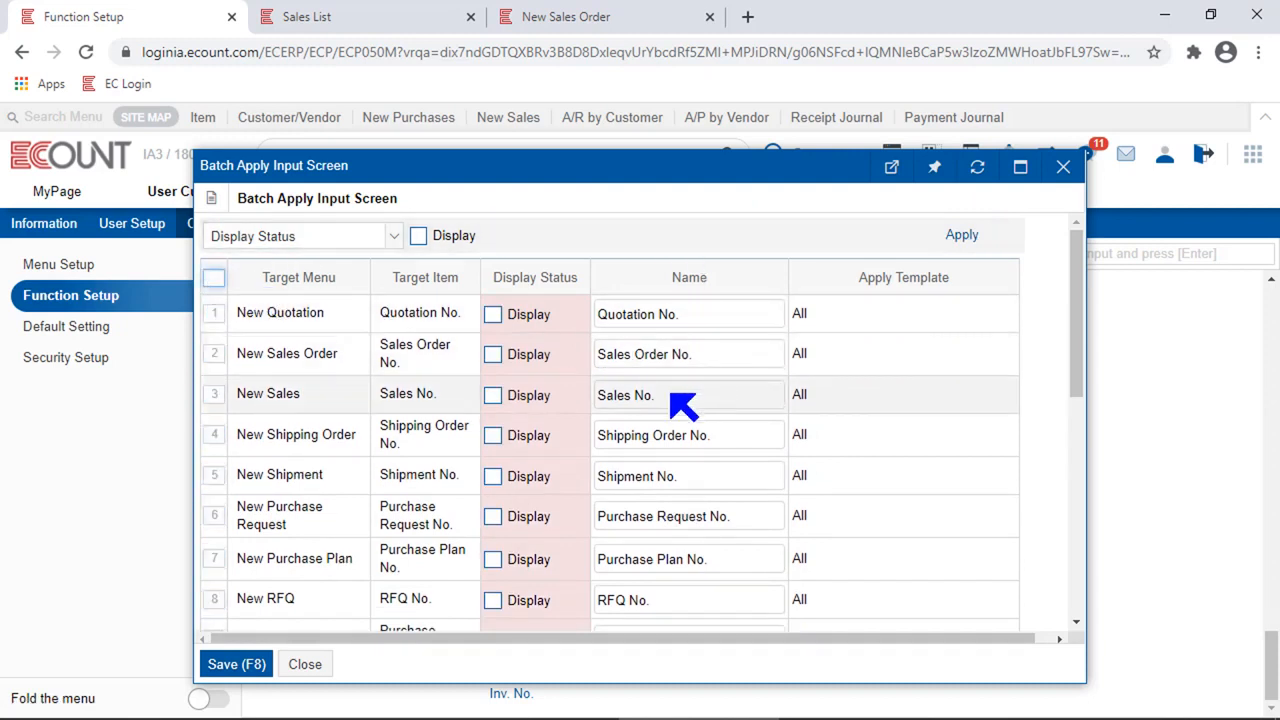
# Rename the New Sales target item as 123 and try to set its Apply Template option to Set Manually.
pyautogui.click(683, 402)
pyautogui.write('123')
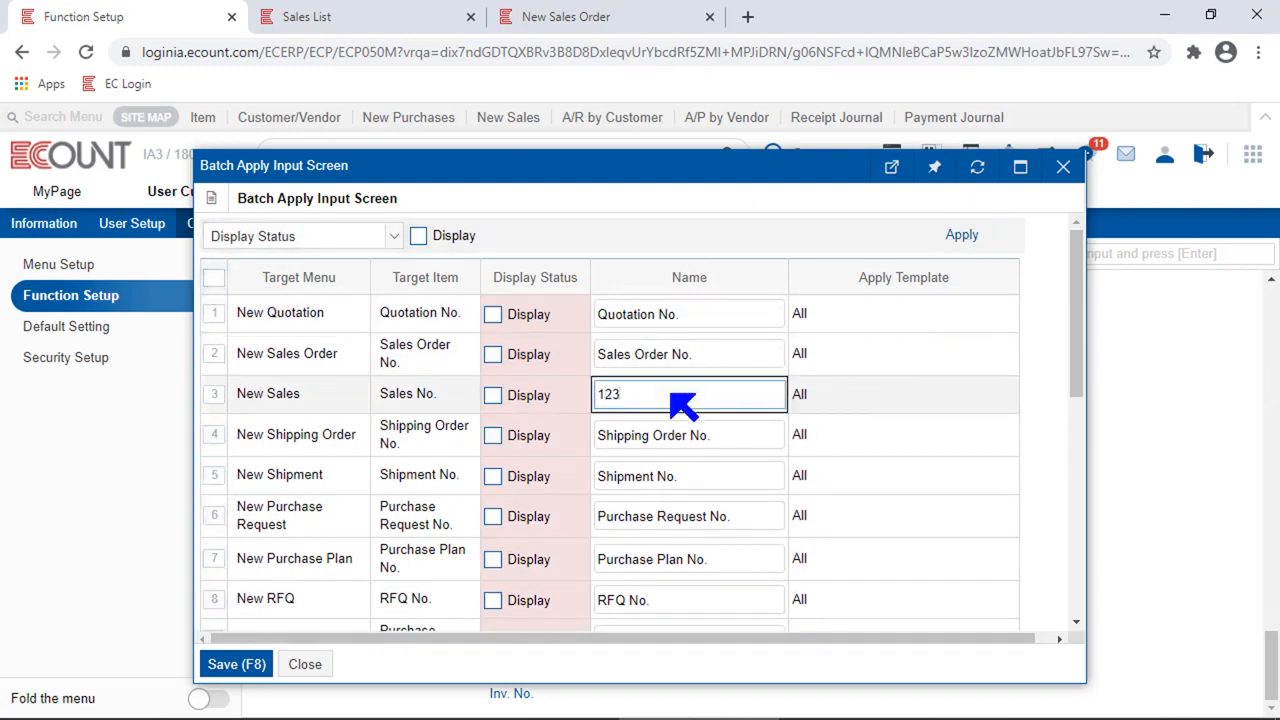
pyautogui.moveTo(952, 279); pyautogui.dragTo(845, 293)
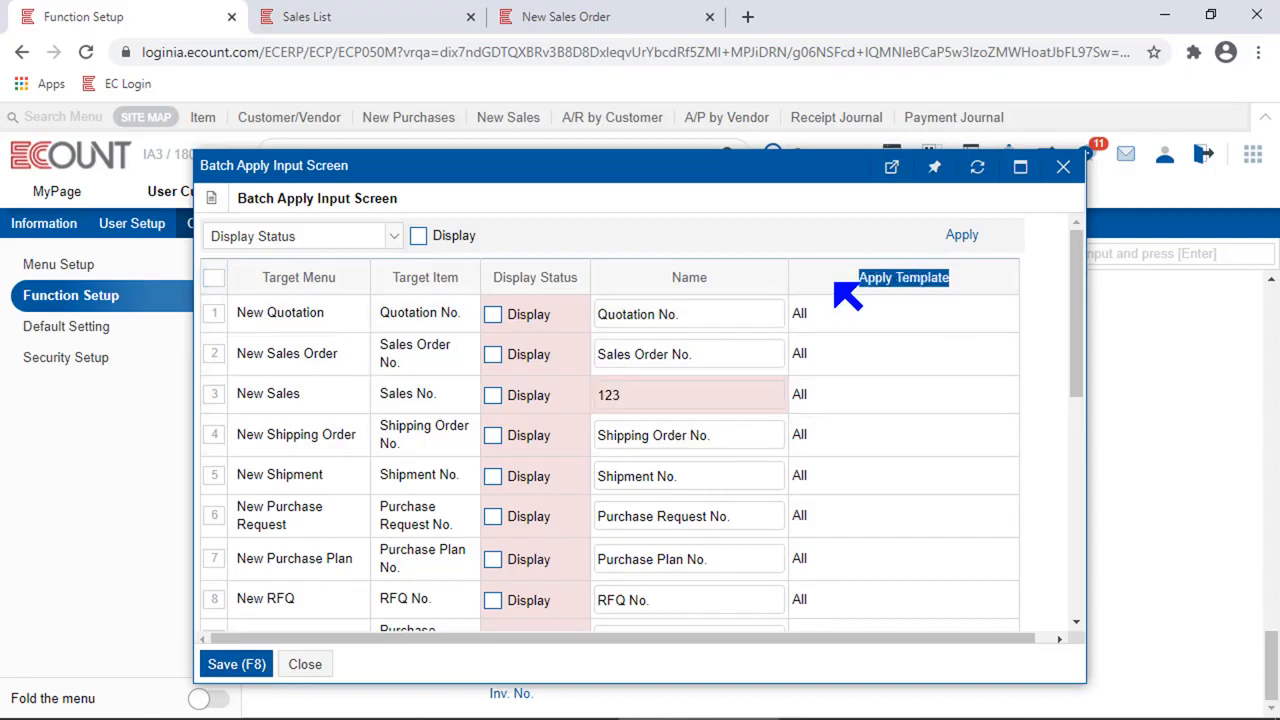
pyautogui.click(866, 410)
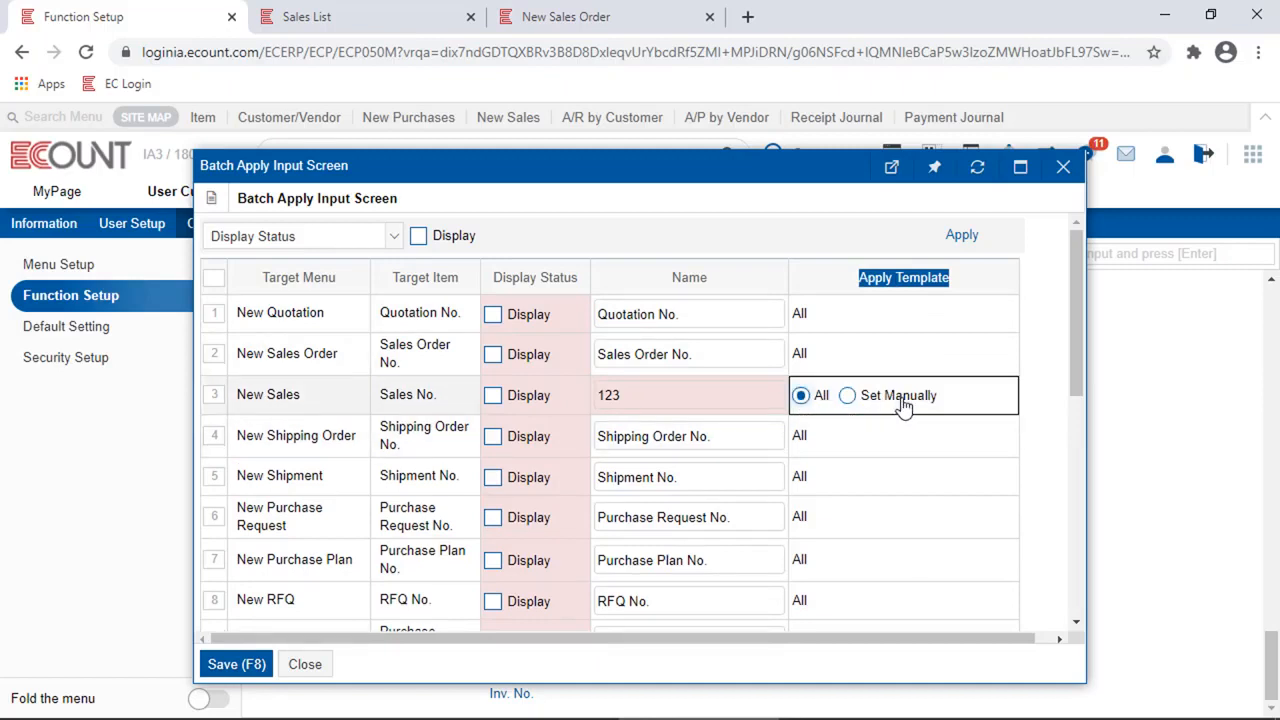
pyautogui.click(848, 396)
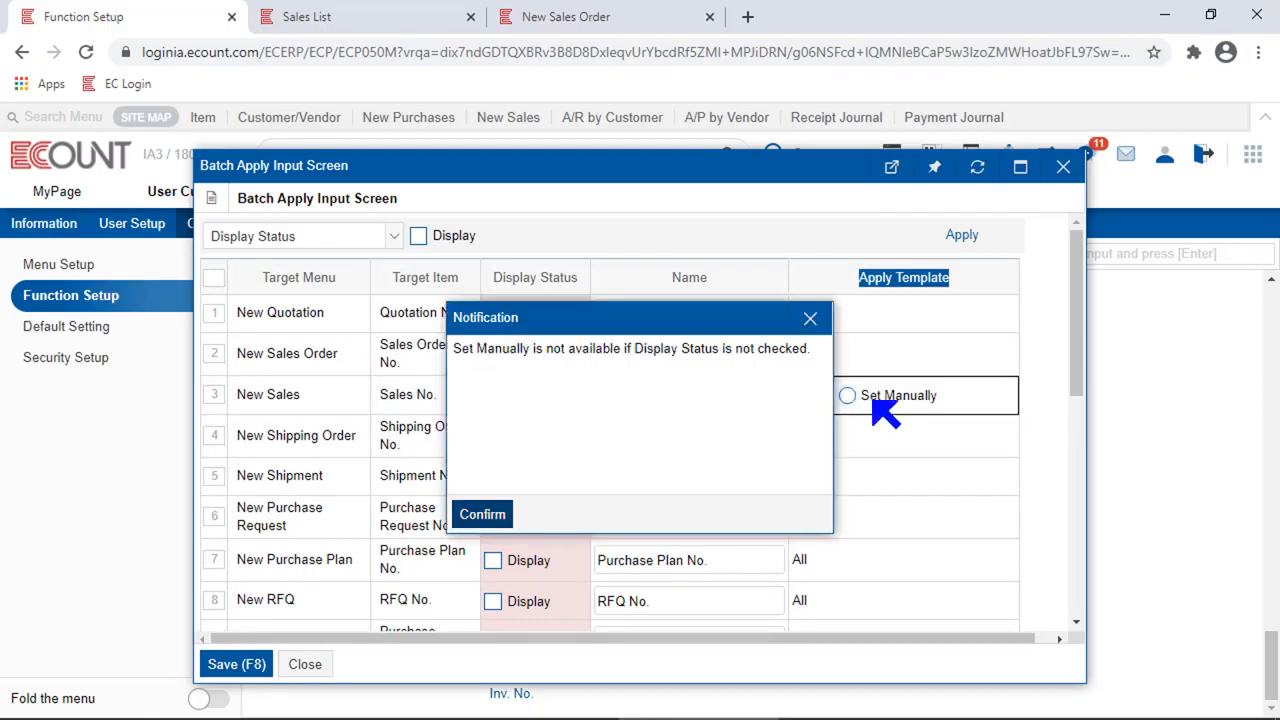
pyautogui.click(483, 515)
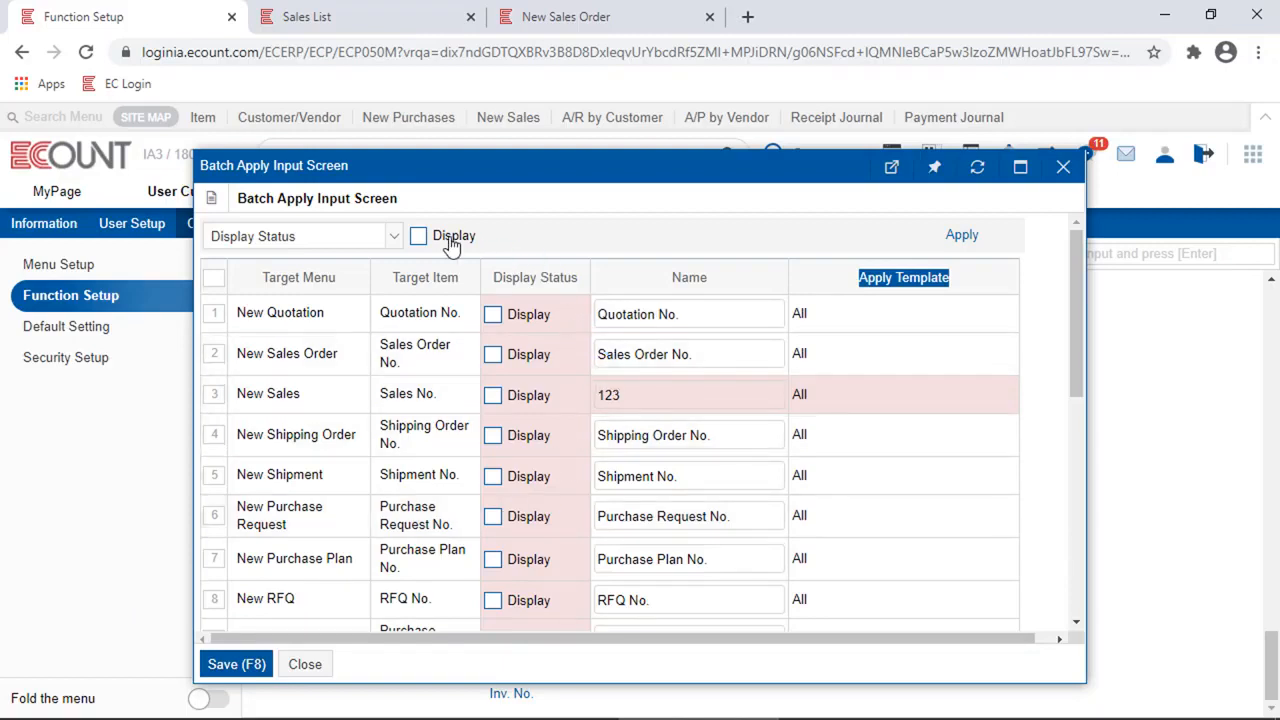
# Batch-apply an enabled display status to all target menus, review the full list, and save the Batch Apply Input Screen settings.
pyautogui.click(391, 240)
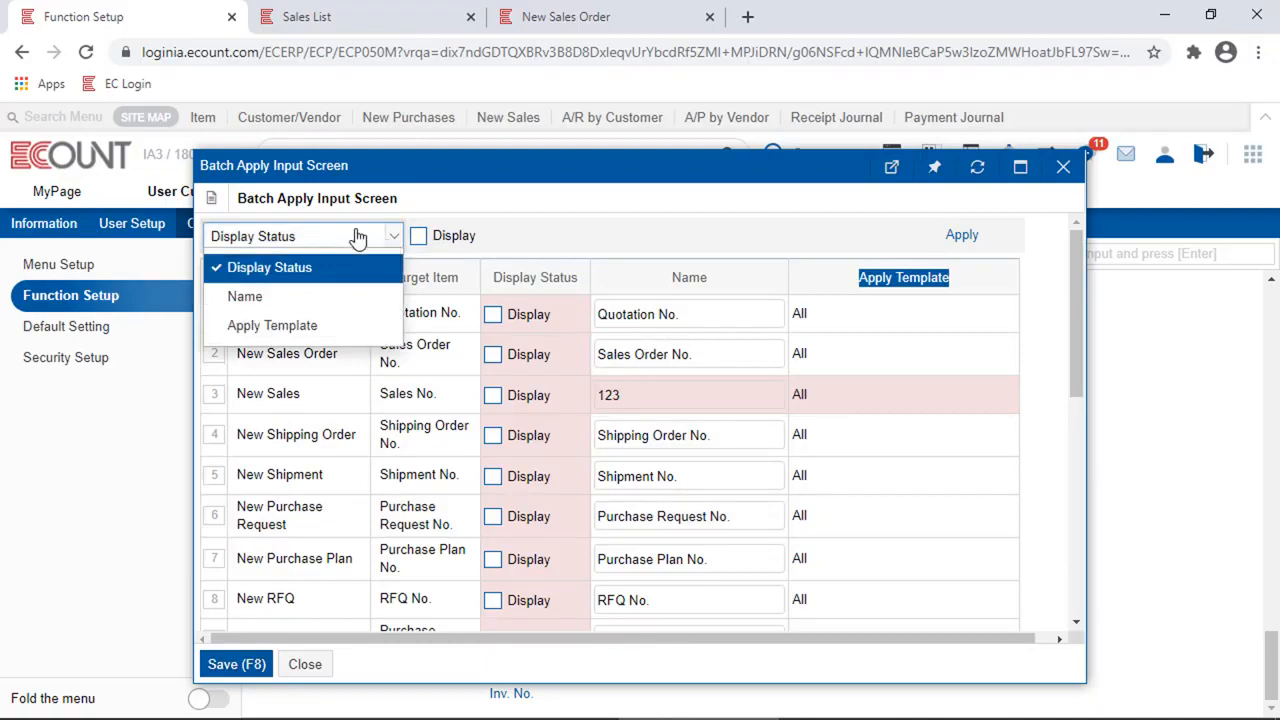
pyautogui.click(240, 277)
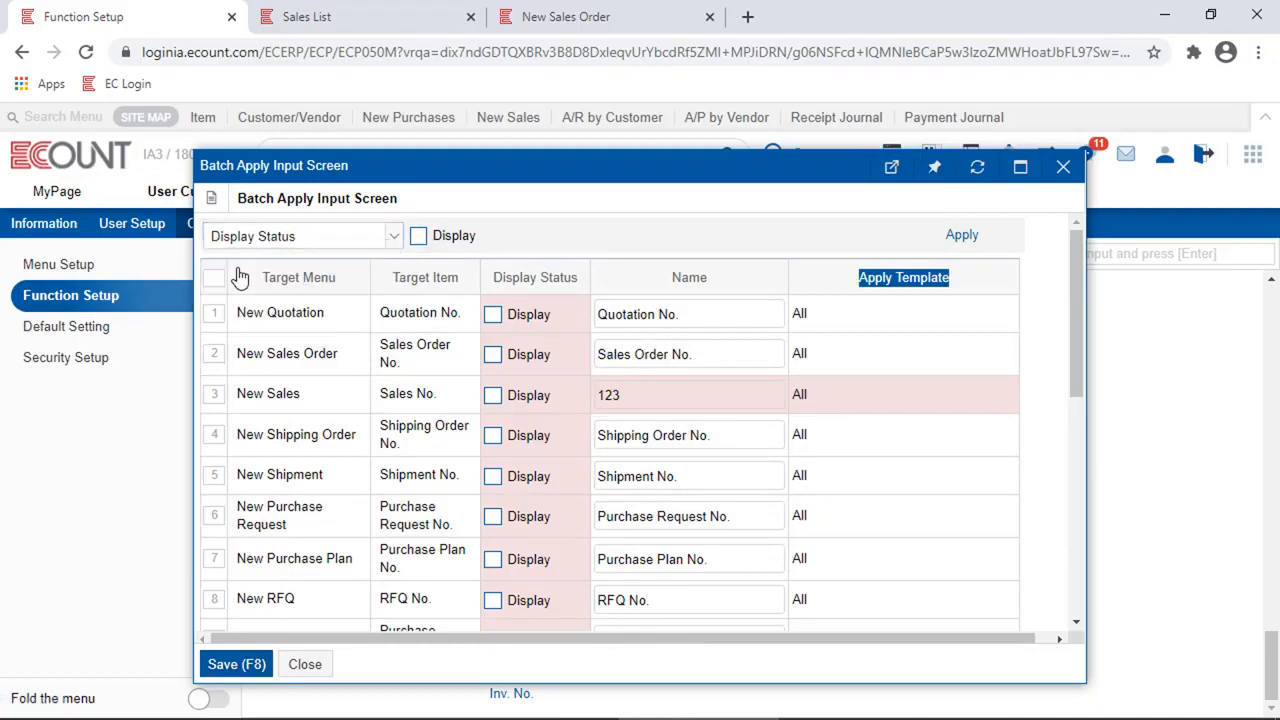
pyautogui.click(419, 240)
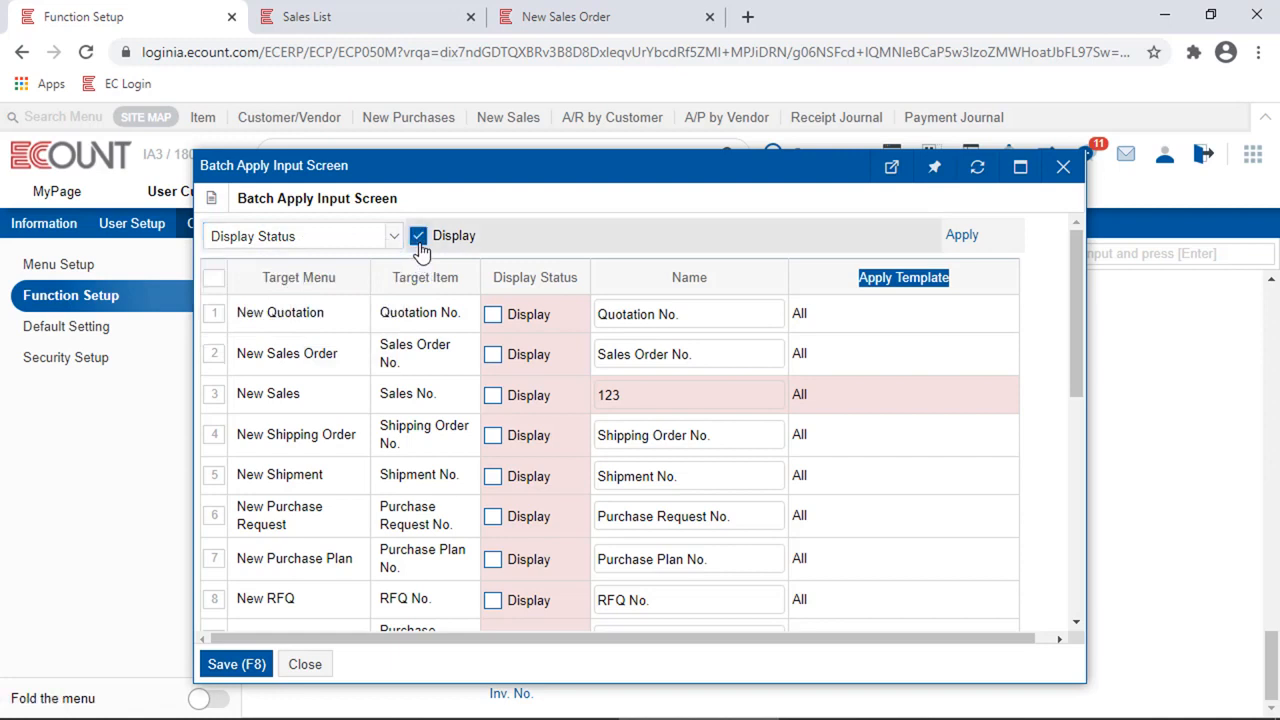
pyautogui.click(215, 280)
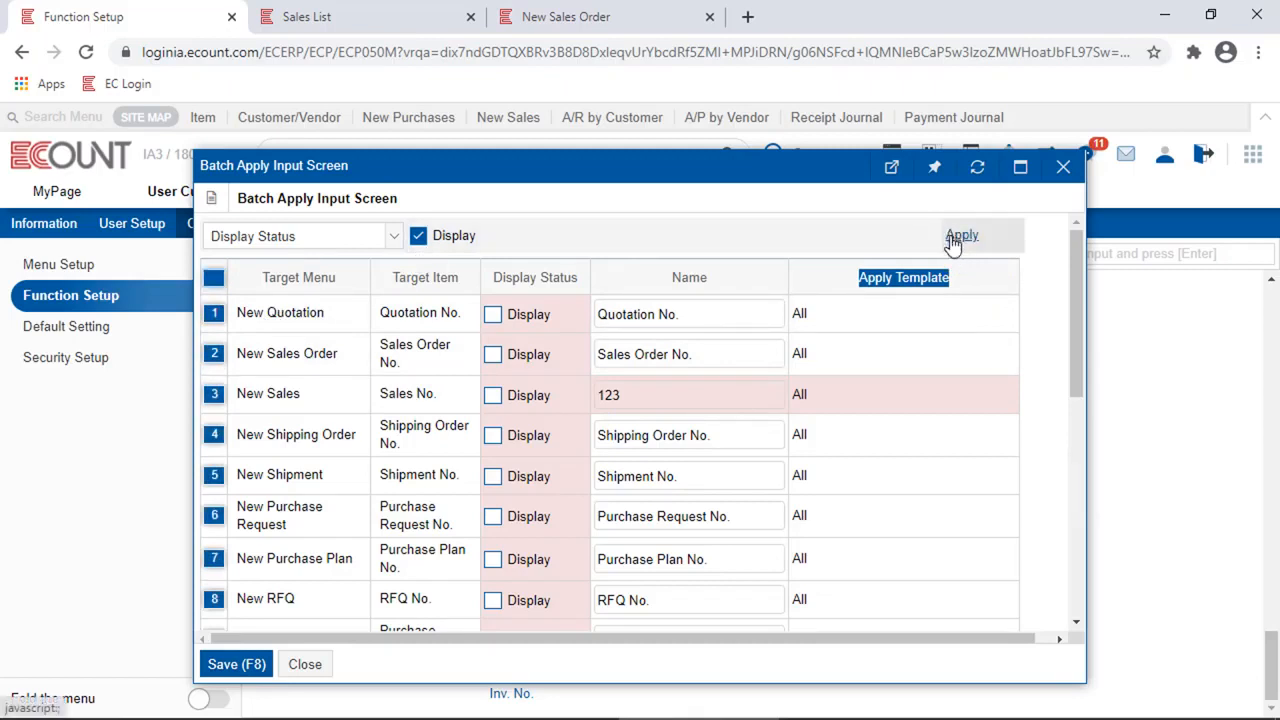
pyautogui.click(961, 236)
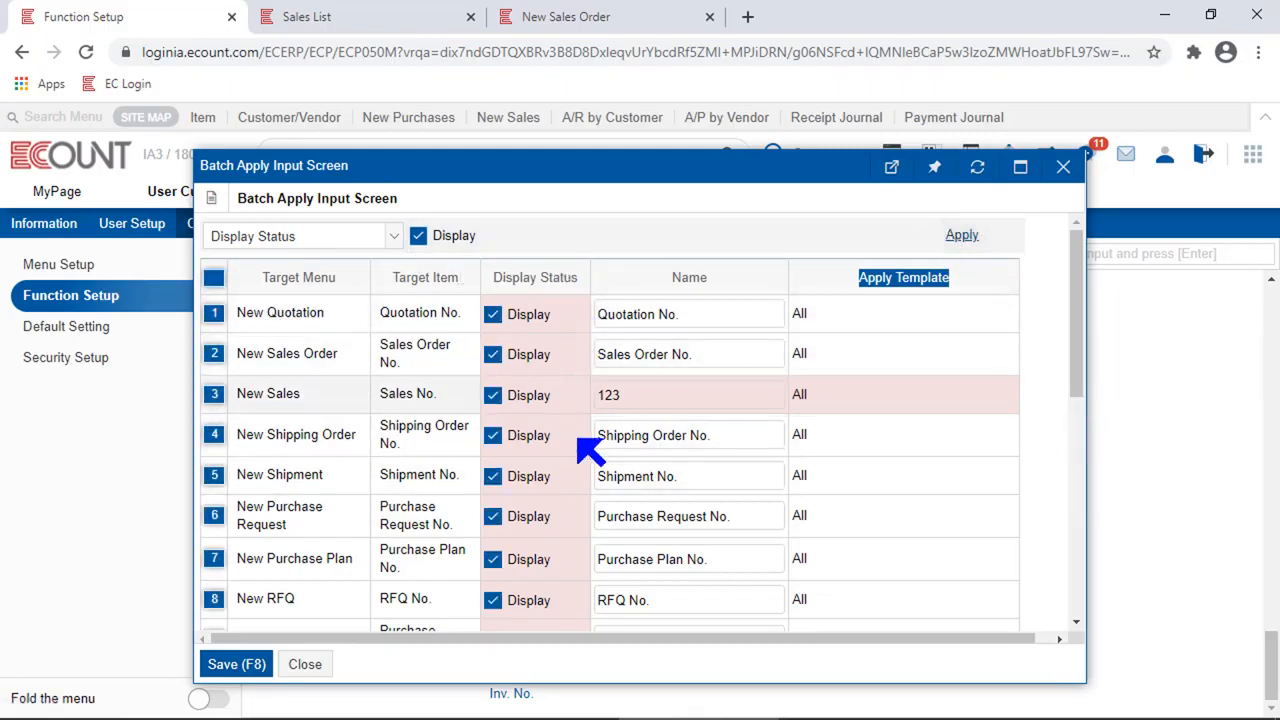
pyautogui.scroll(-3, 1082, 533)
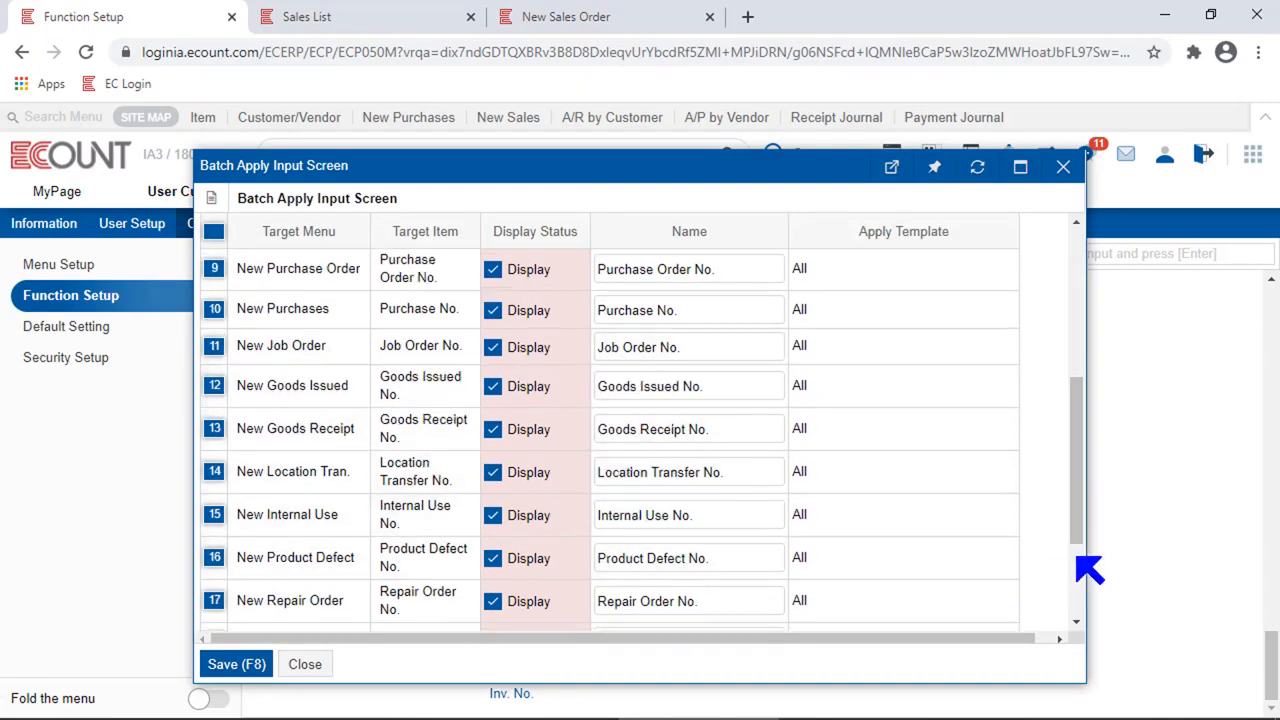
pyautogui.scroll(-3, 1078, 560)
pyautogui.moveTo(1077, 557); pyautogui.dragTo(1117, 257)
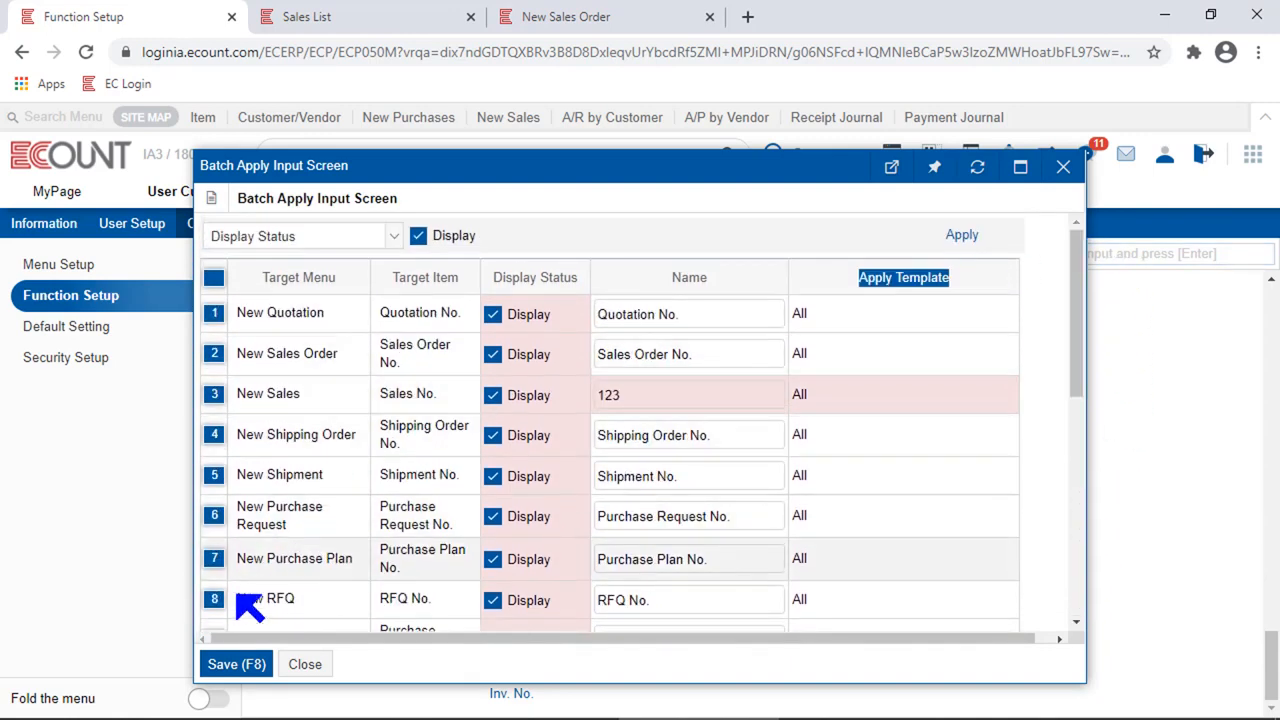
pyautogui.click(222, 666)
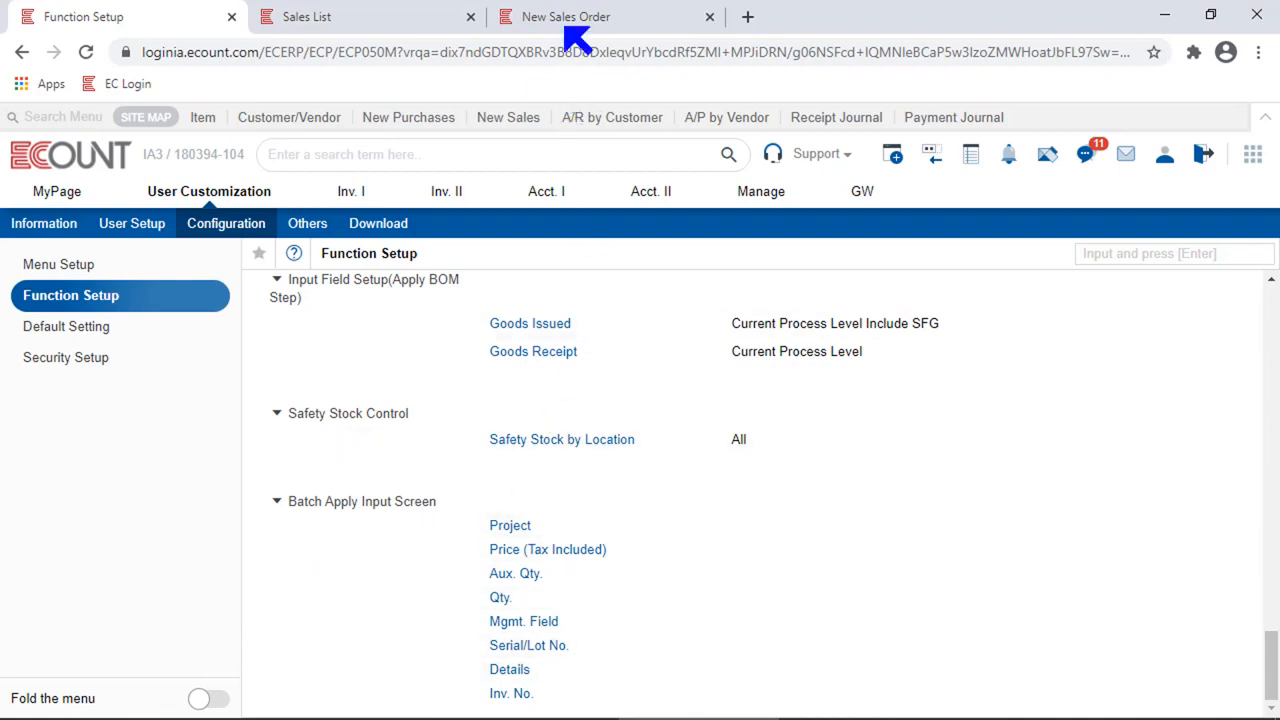
# Reload the New Sales Order entry screen and check it for the Sales Order No. field.
pyautogui.click(567, 16)
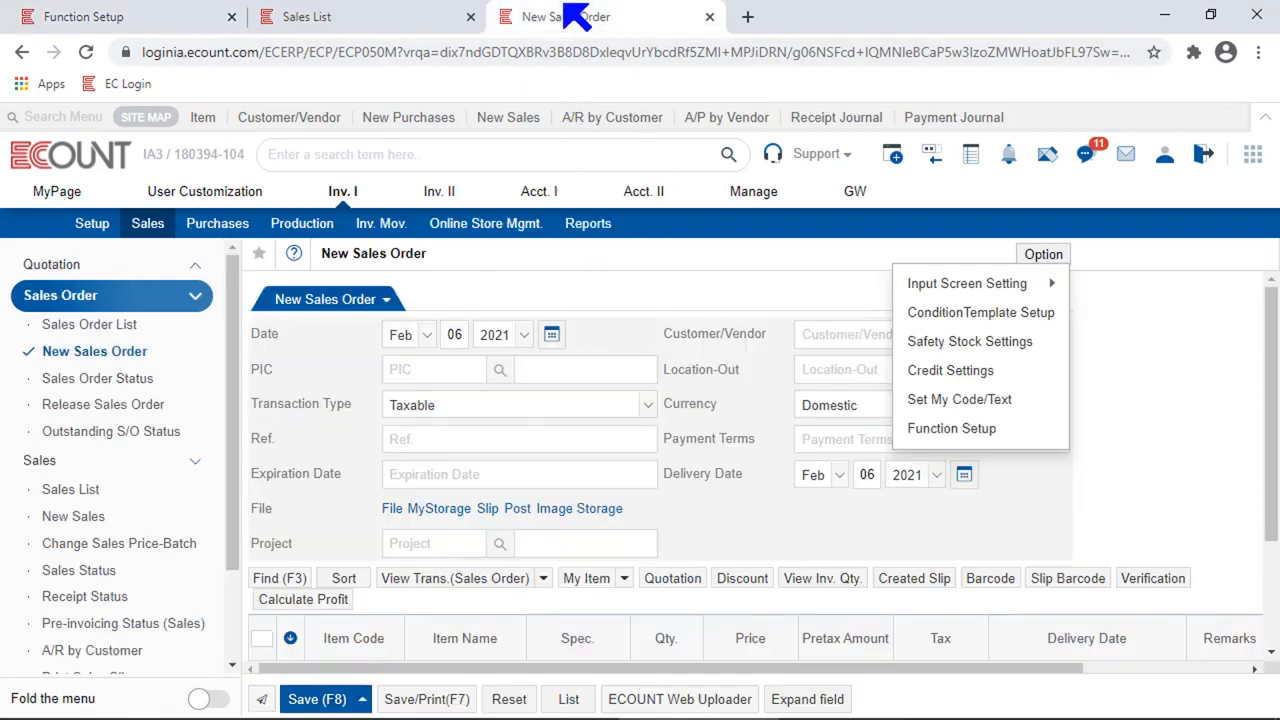
pyautogui.click(88, 358)
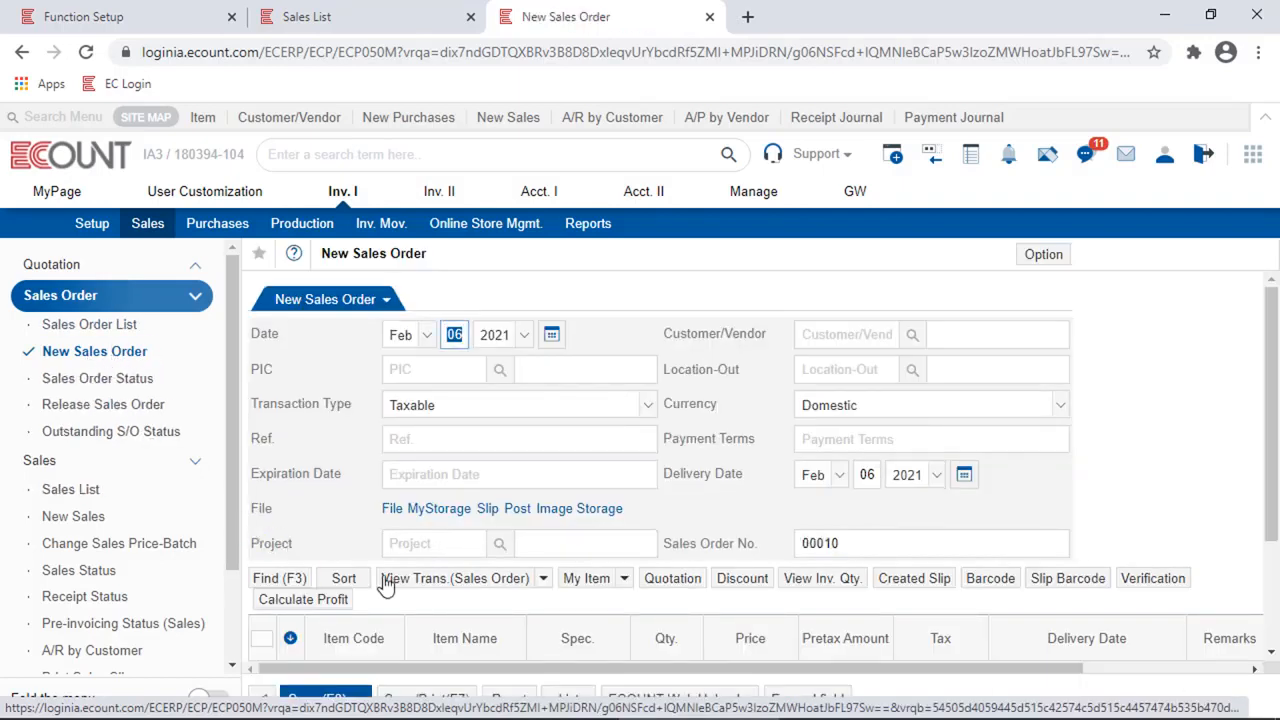
pyautogui.moveTo(760, 545); pyautogui.dragTo(640, 540)
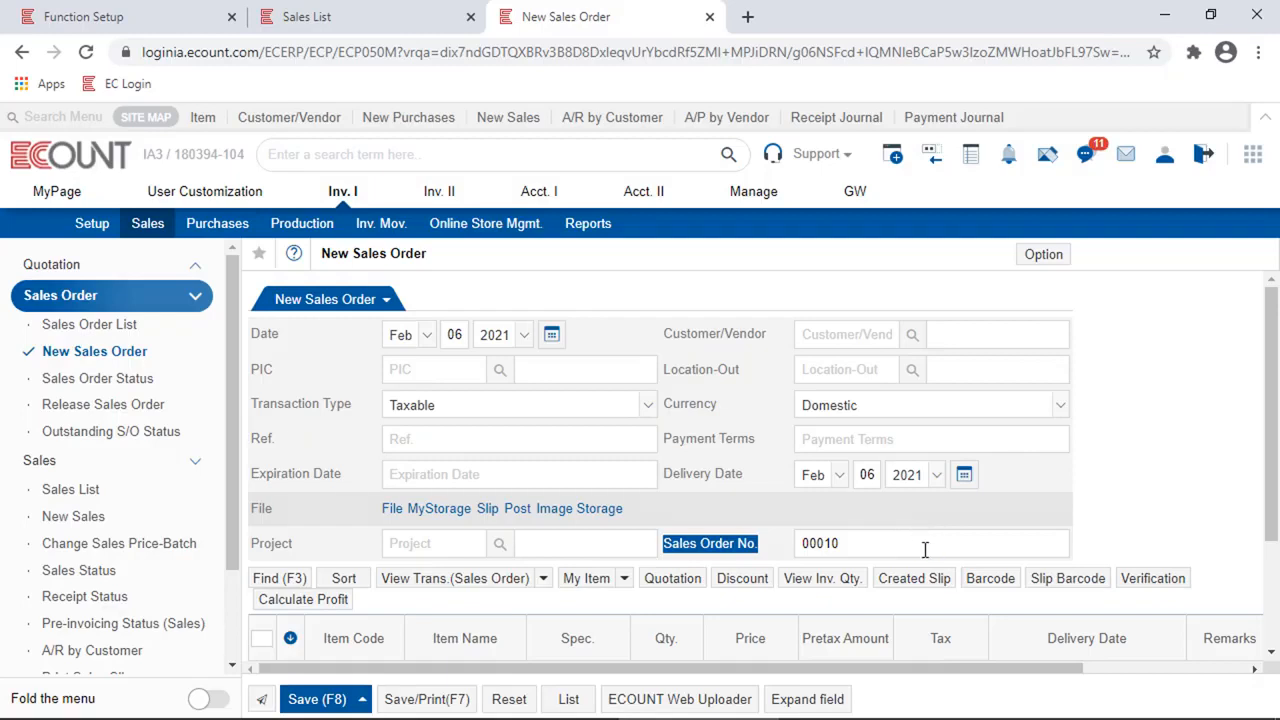
# Open the Sales Order No. Settings from that field's setup in the default New Sales Order input screen template.
pyautogui.click(1043, 254)
pyautogui.moveTo(965, 290)
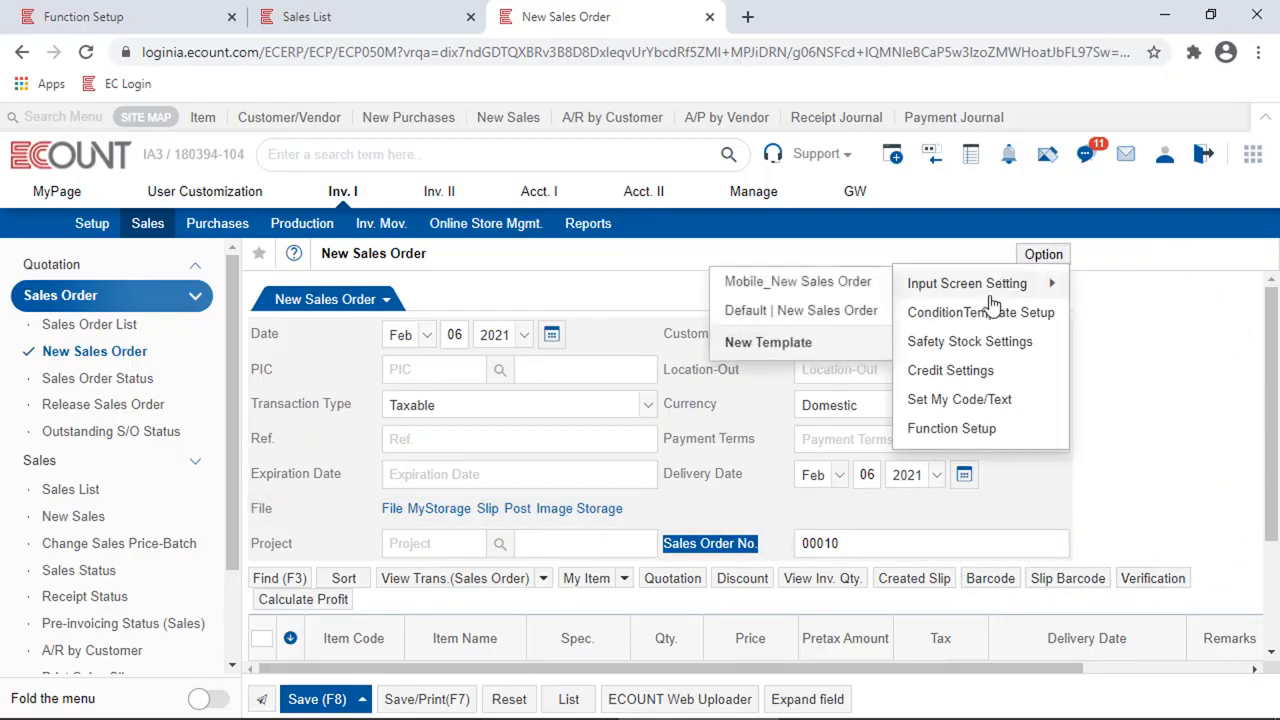
pyautogui.click(822, 322)
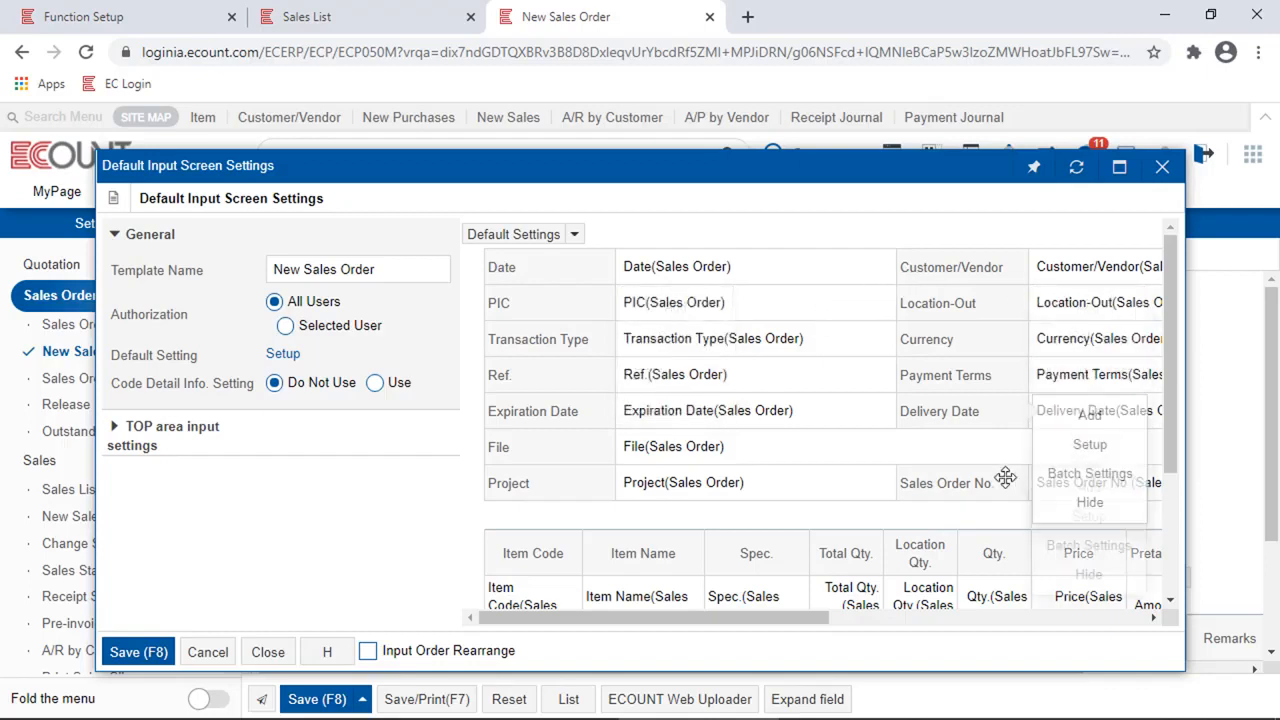
pyautogui.moveTo(978, 487)
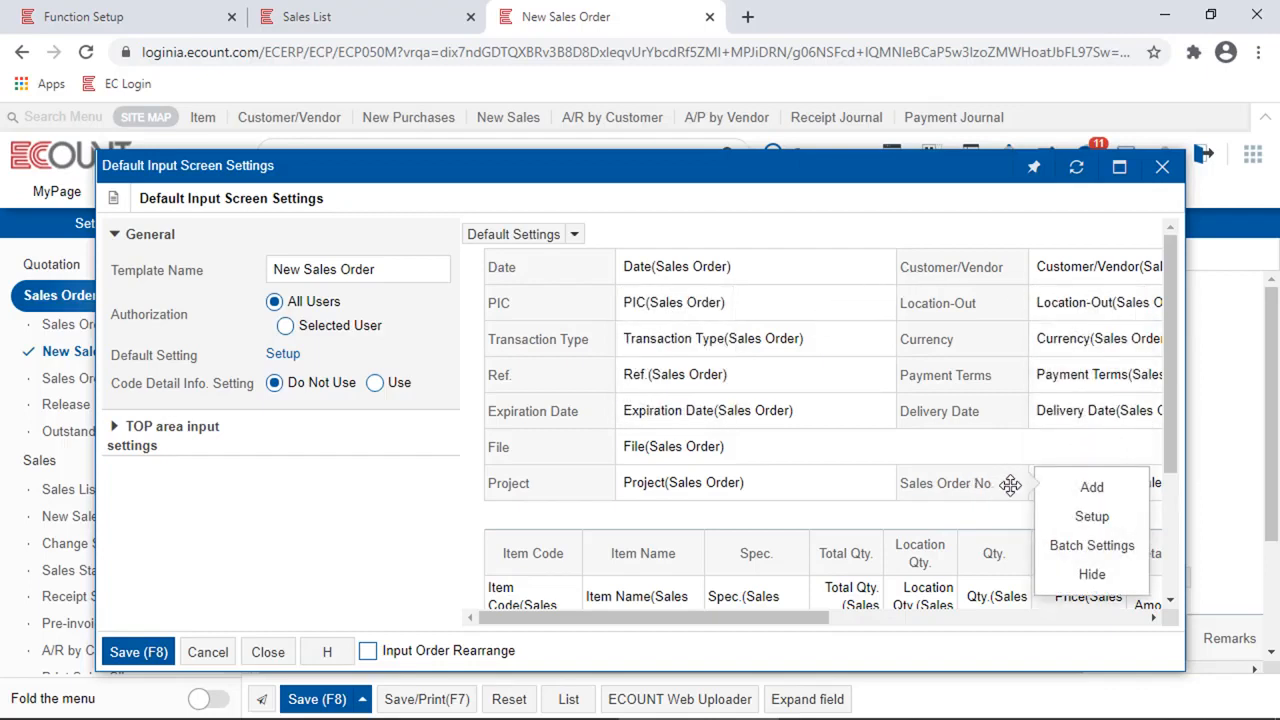
pyautogui.click(1064, 522)
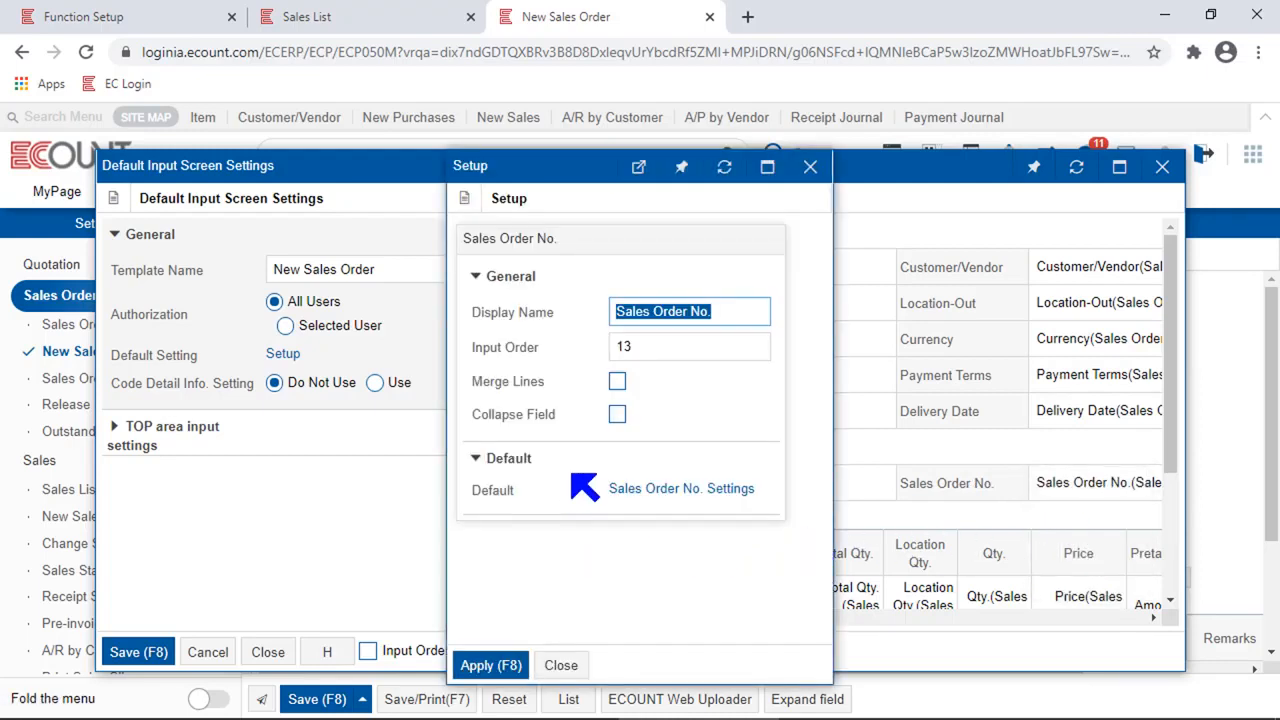
pyautogui.moveTo(525, 459); pyautogui.dragTo(461, 463)
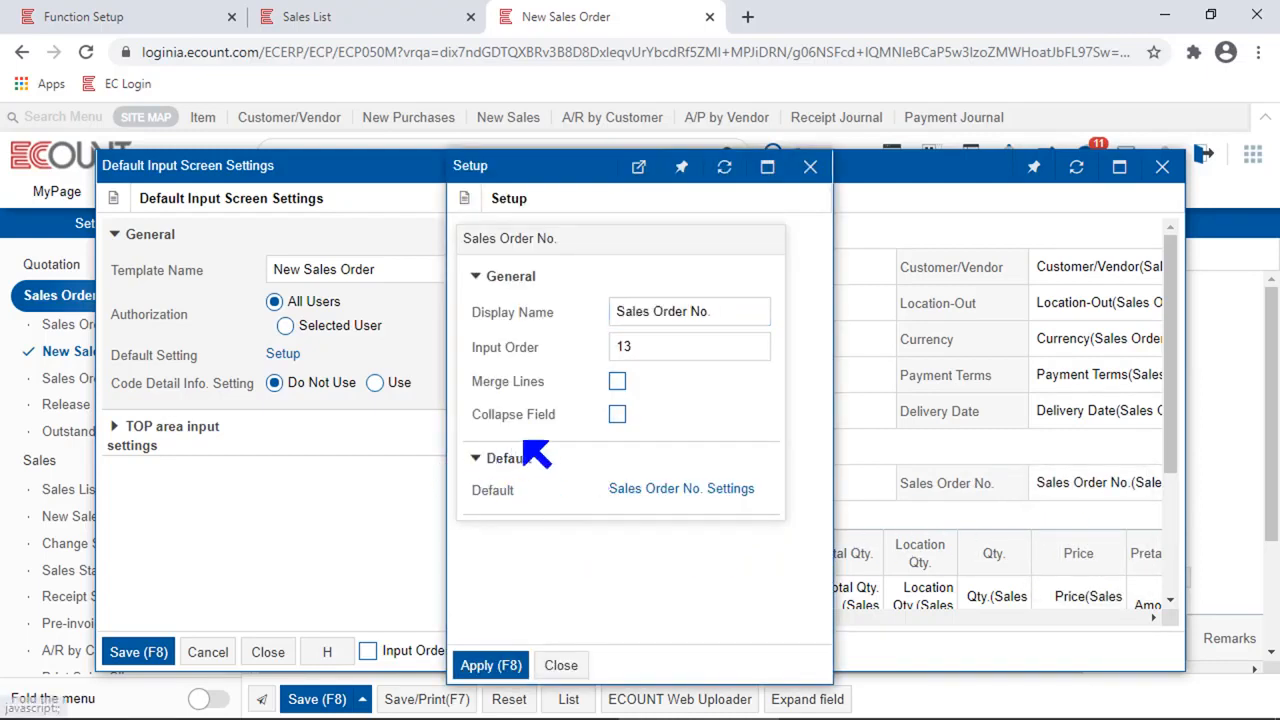
pyautogui.click(700, 489)
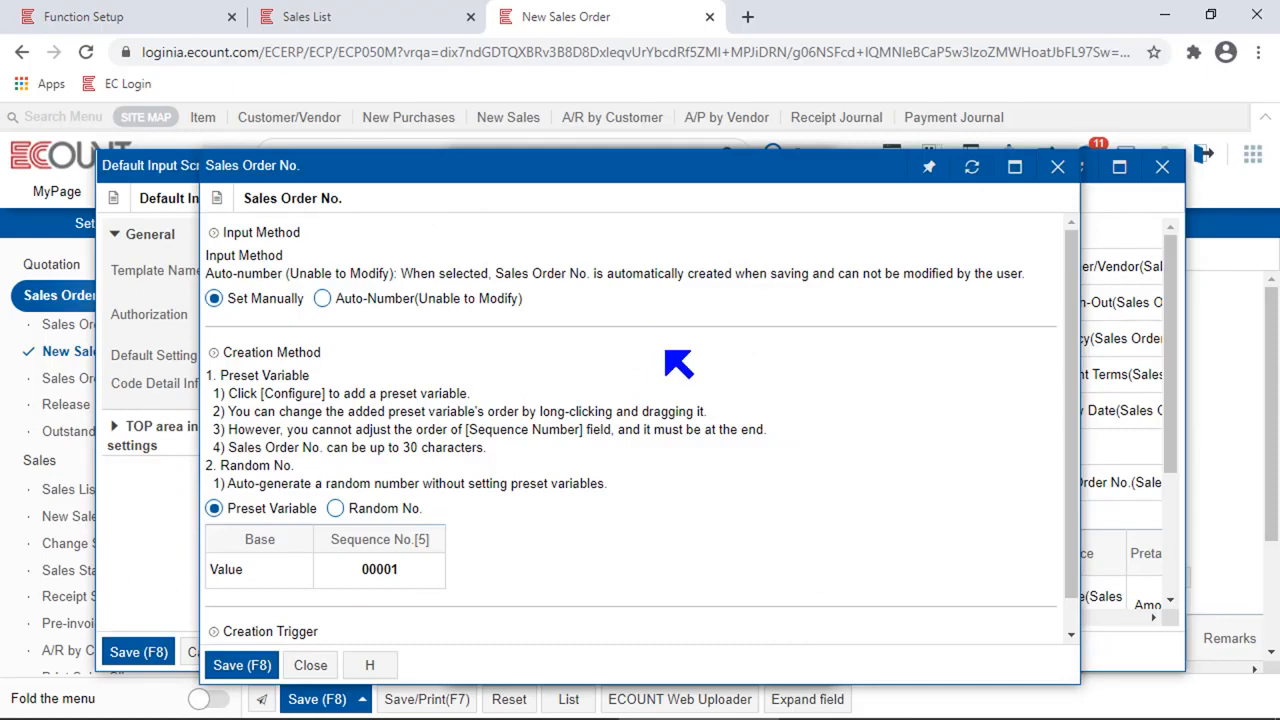
# Examine the Input Method, Creation Method and Creation Trigger sections of the Sales Order No. settings.
pyautogui.tripleClick(222, 240)
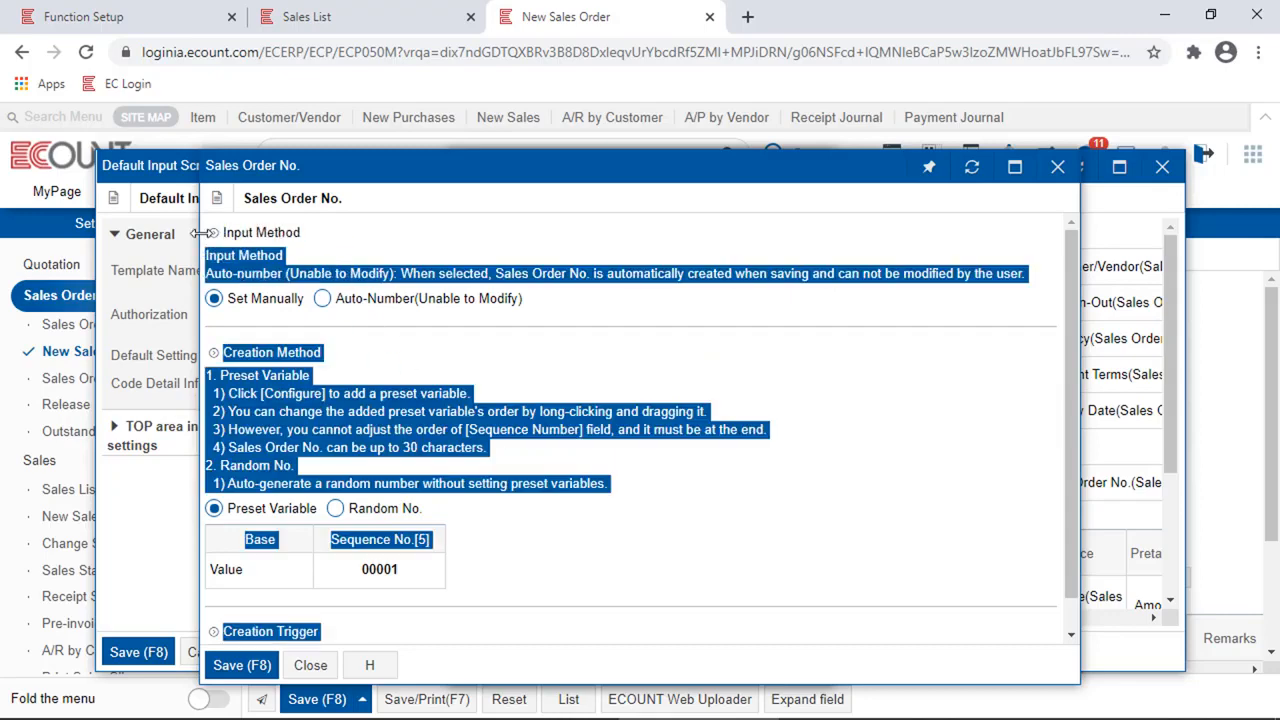
pyautogui.moveTo(320, 352); pyautogui.dragTo(226, 352)
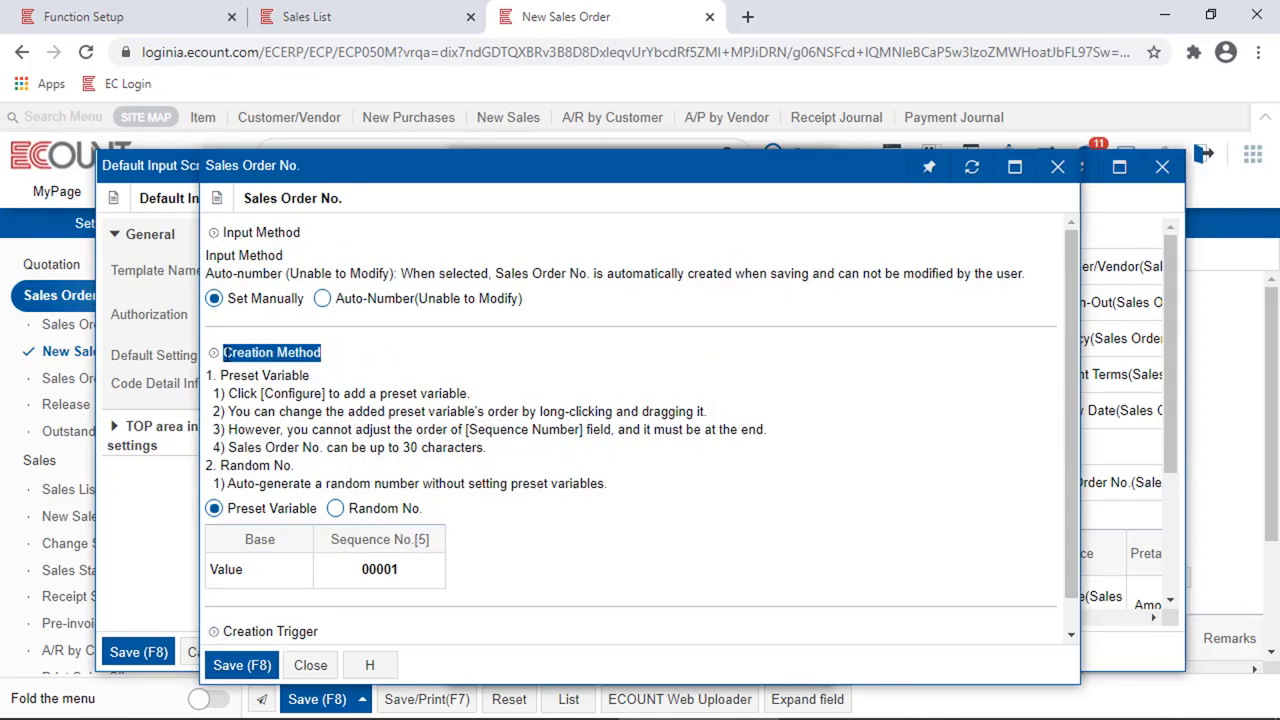
pyautogui.moveTo(301, 624); pyautogui.dragTo(236, 597)
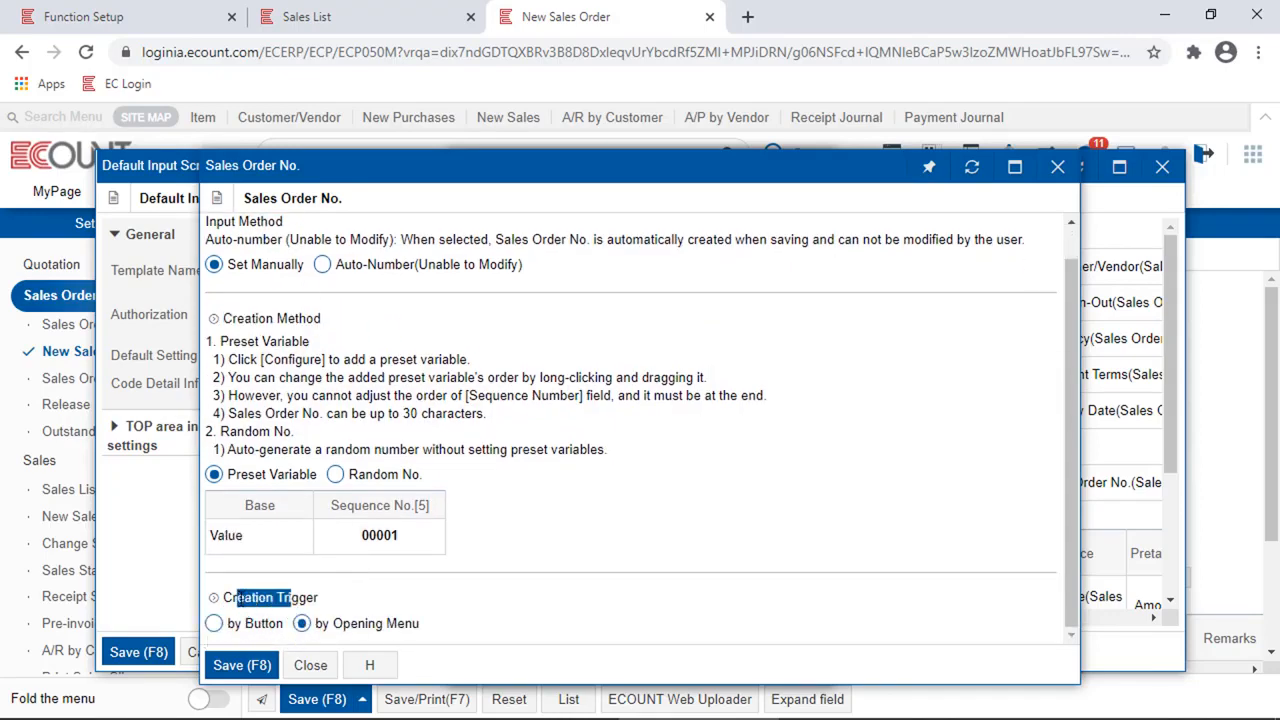
pyautogui.scroll(1, 697, 463)
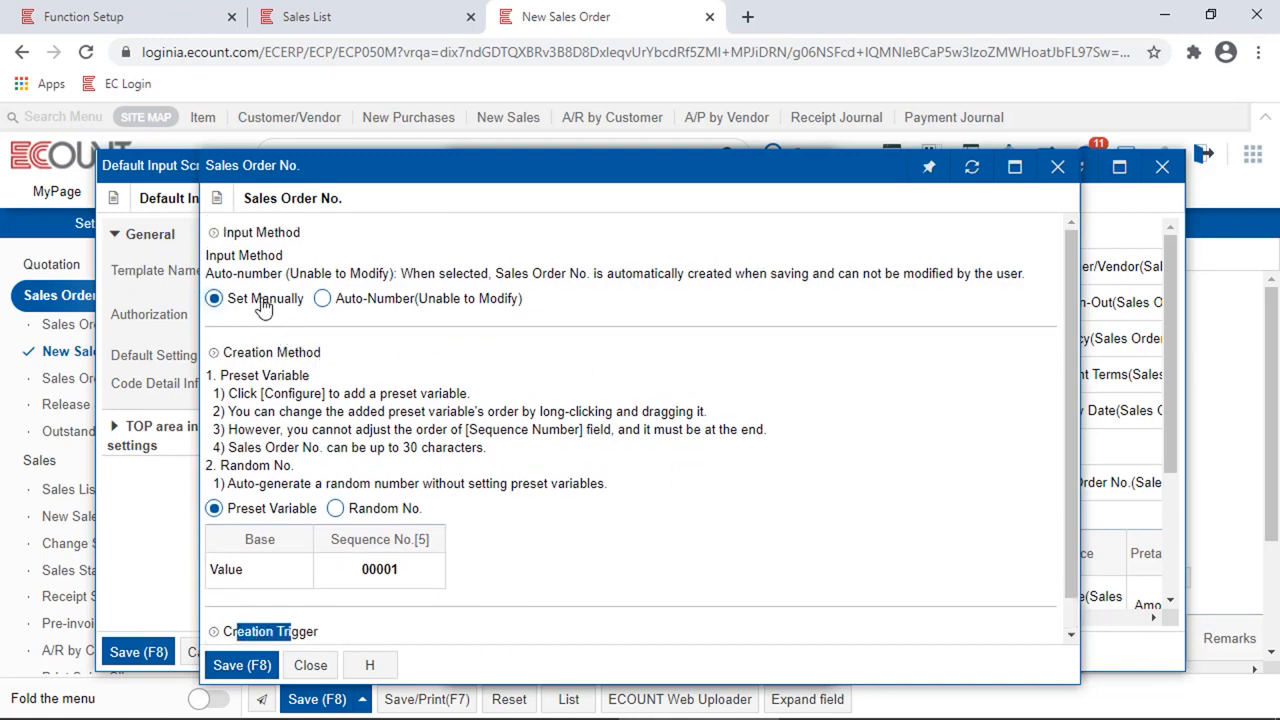
# Try the Auto-Number(Unable to Modify) input method for Sales Order No. and switch back to Set Manually.
pyautogui.click(484, 302)
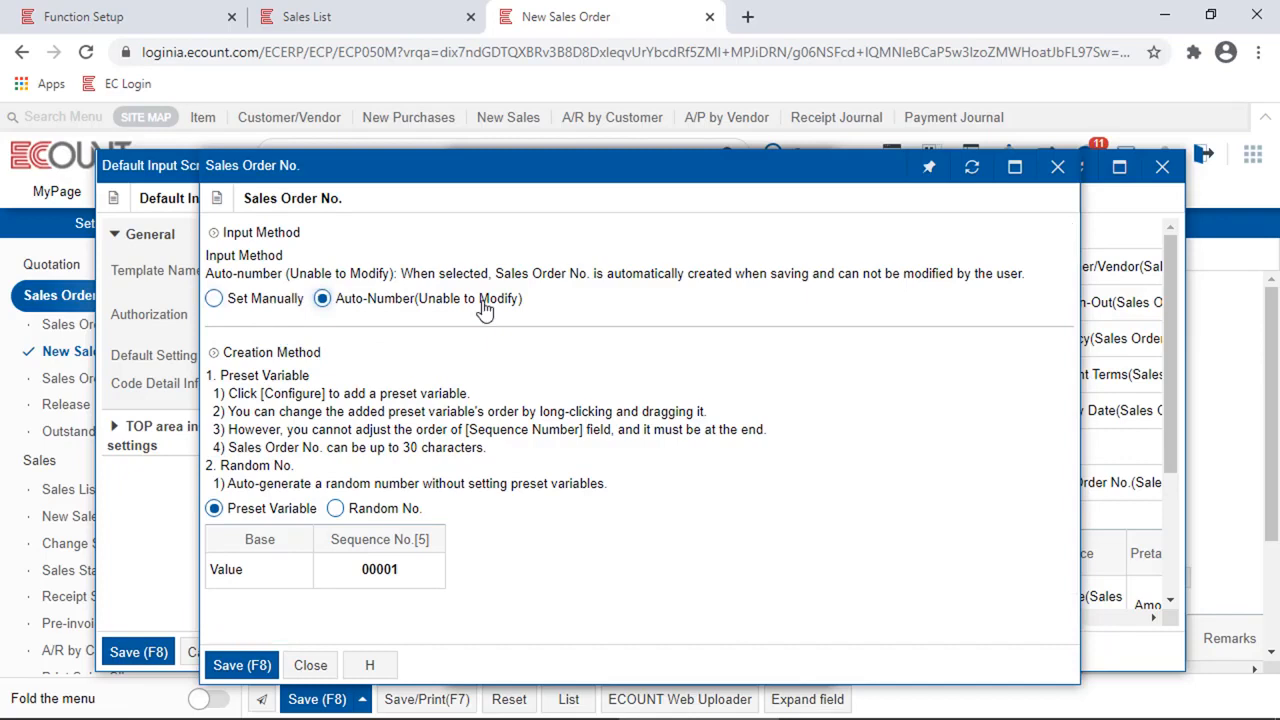
pyautogui.click(214, 304)
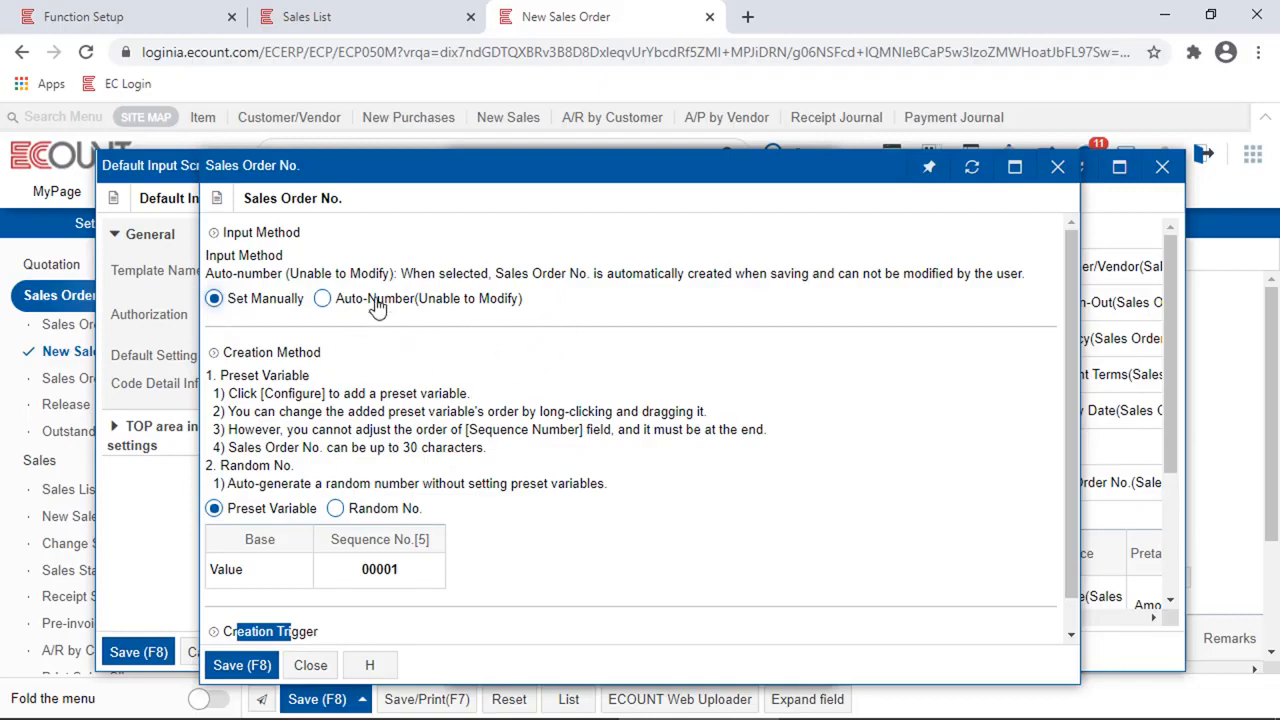
pyautogui.click(338, 308)
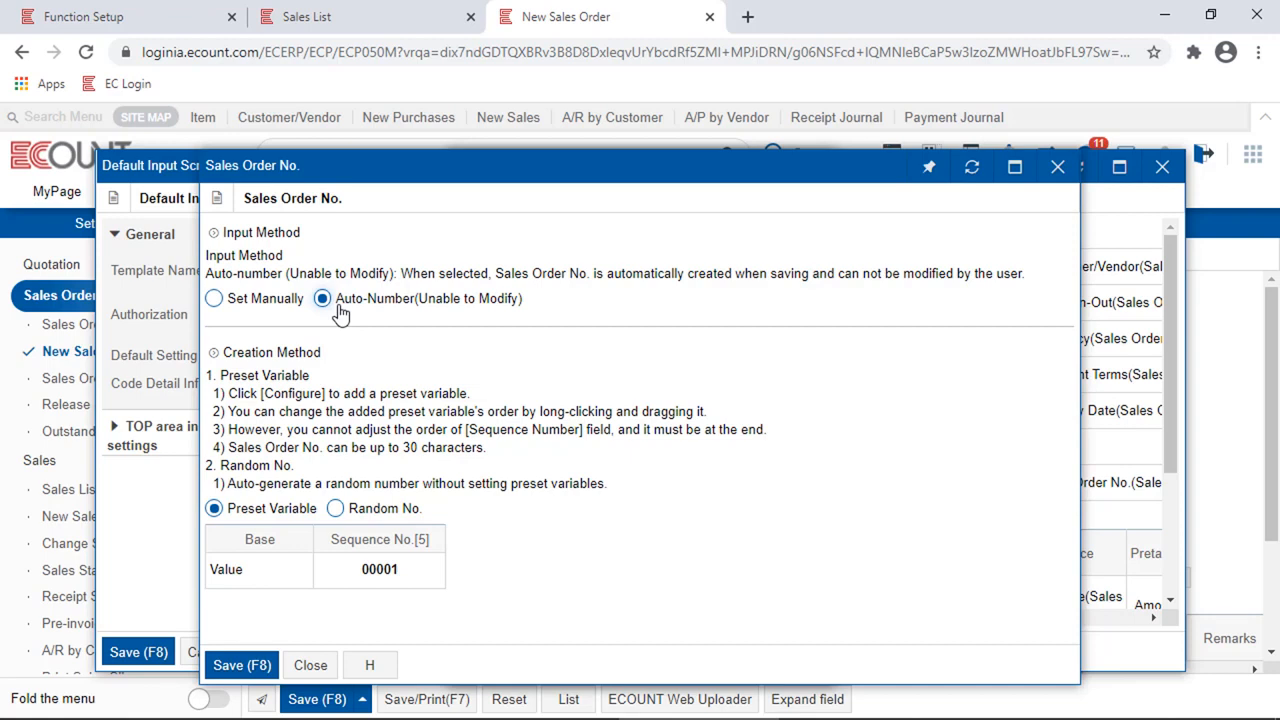
pyautogui.click(263, 302)
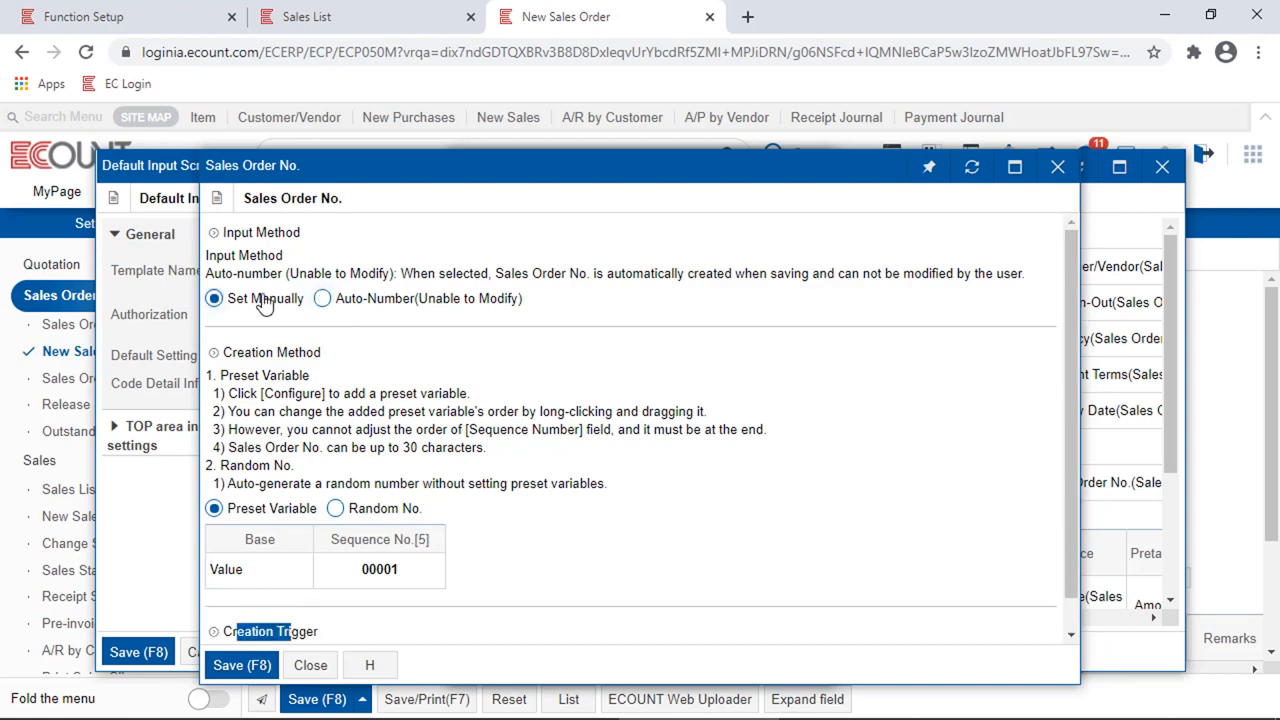
# Try the Random No. creation method for Sales Order No. and switch back to Preset Variable.
pyautogui.moveTo(324, 354); pyautogui.dragTo(228, 370)
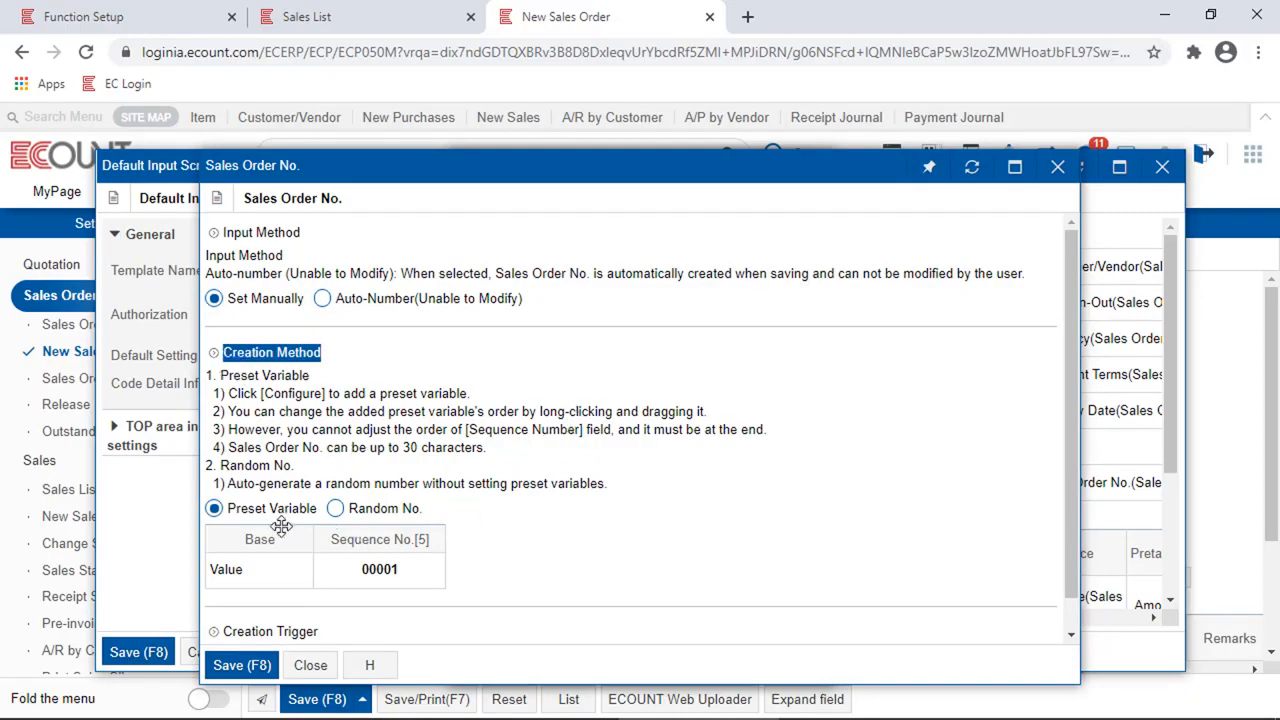
pyautogui.click(336, 508)
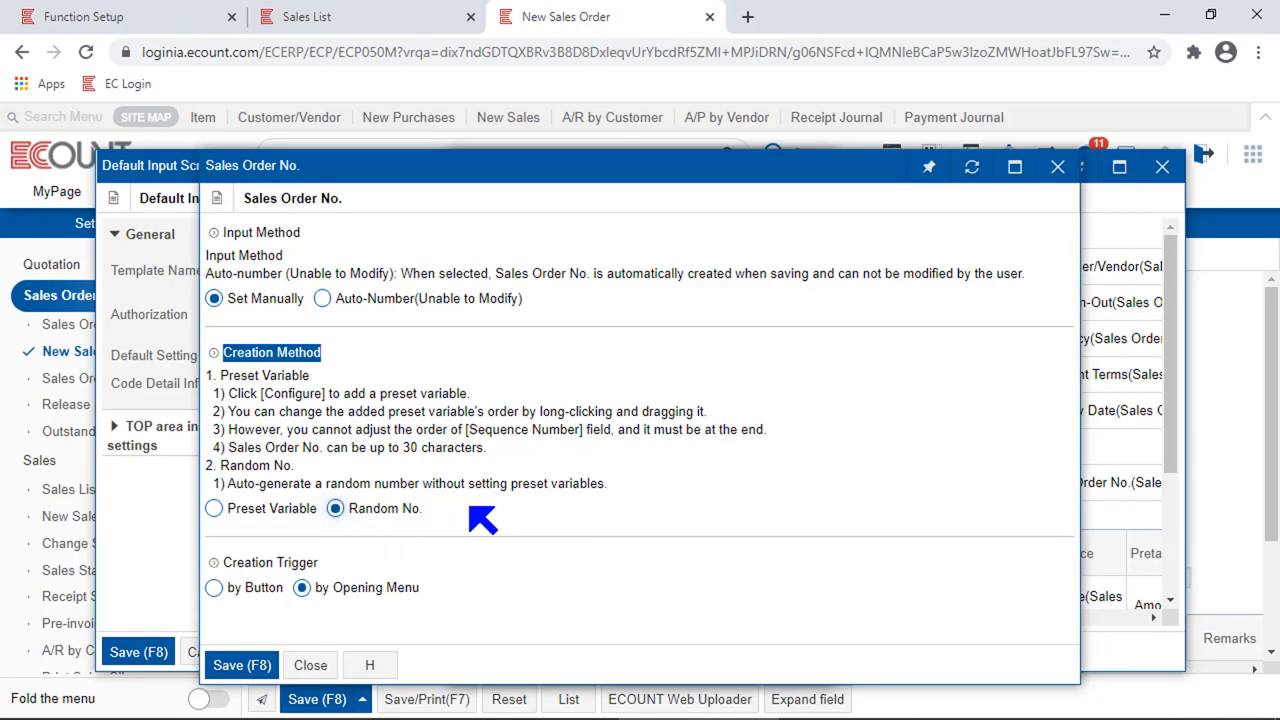
pyautogui.click(214, 510)
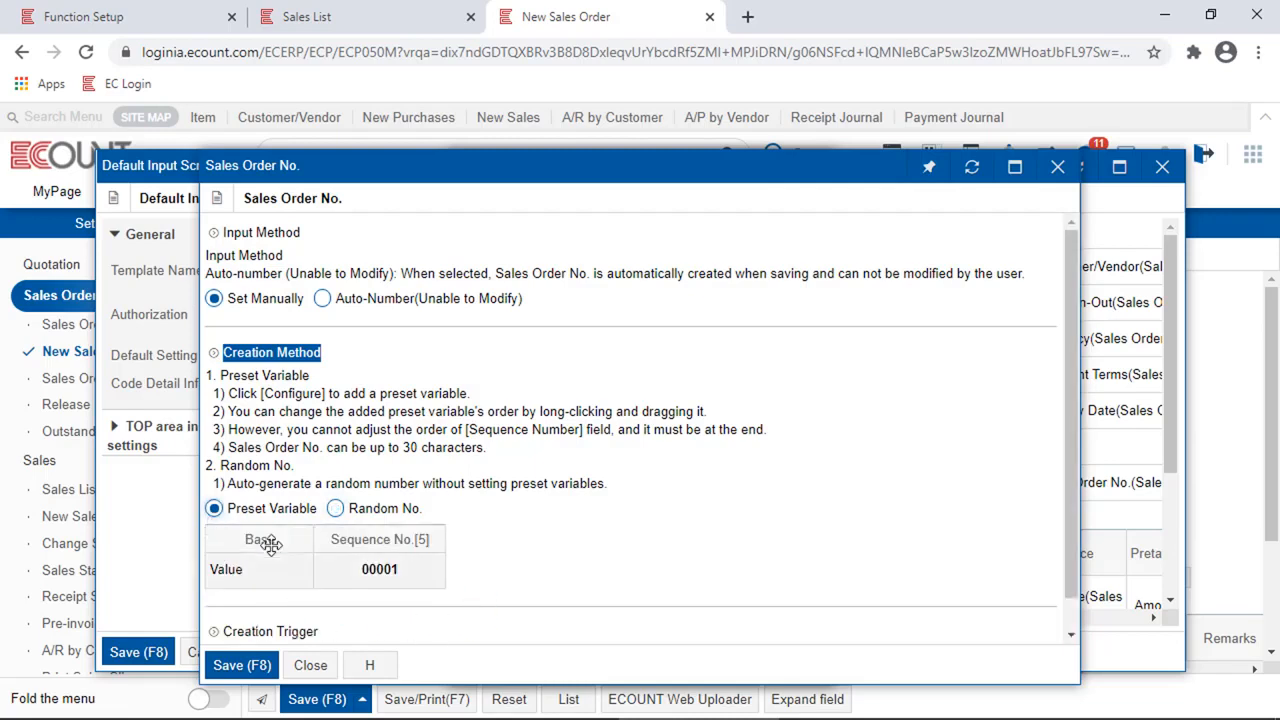
# Add the Day (Slip) preset variable to the Sales Order No. creation method.
pyautogui.click(420, 572)
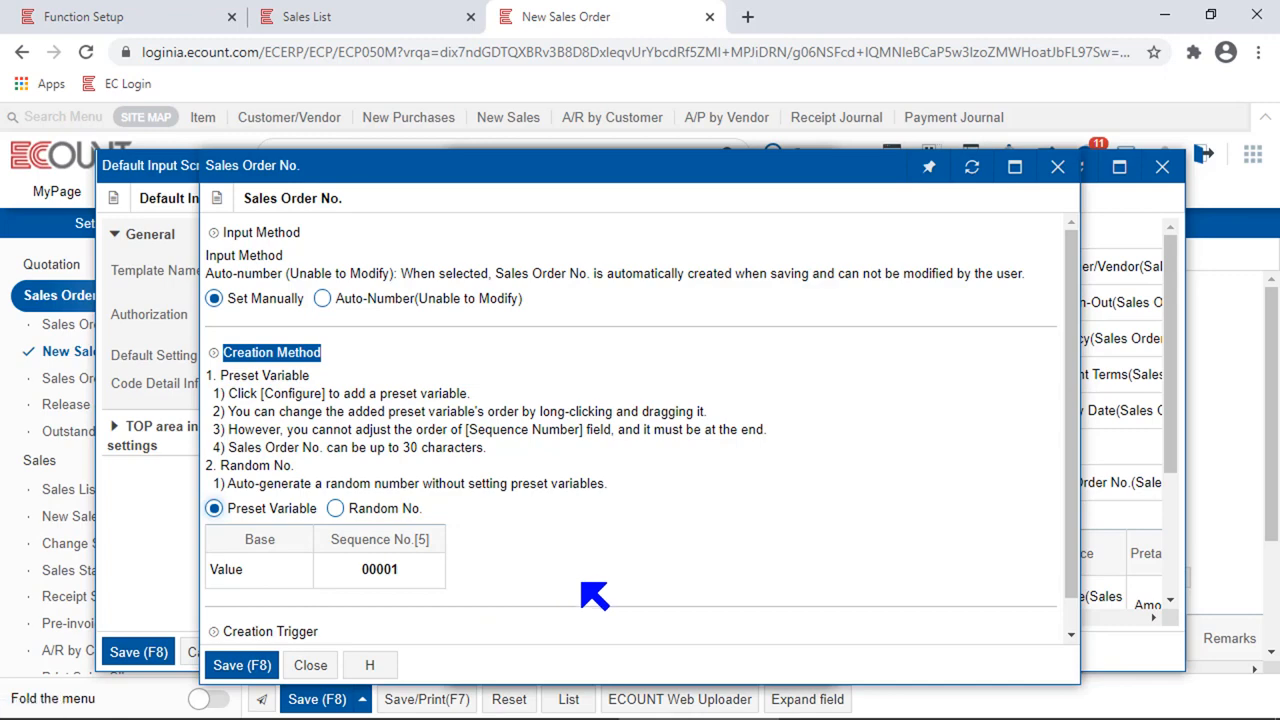
pyautogui.click(340, 569)
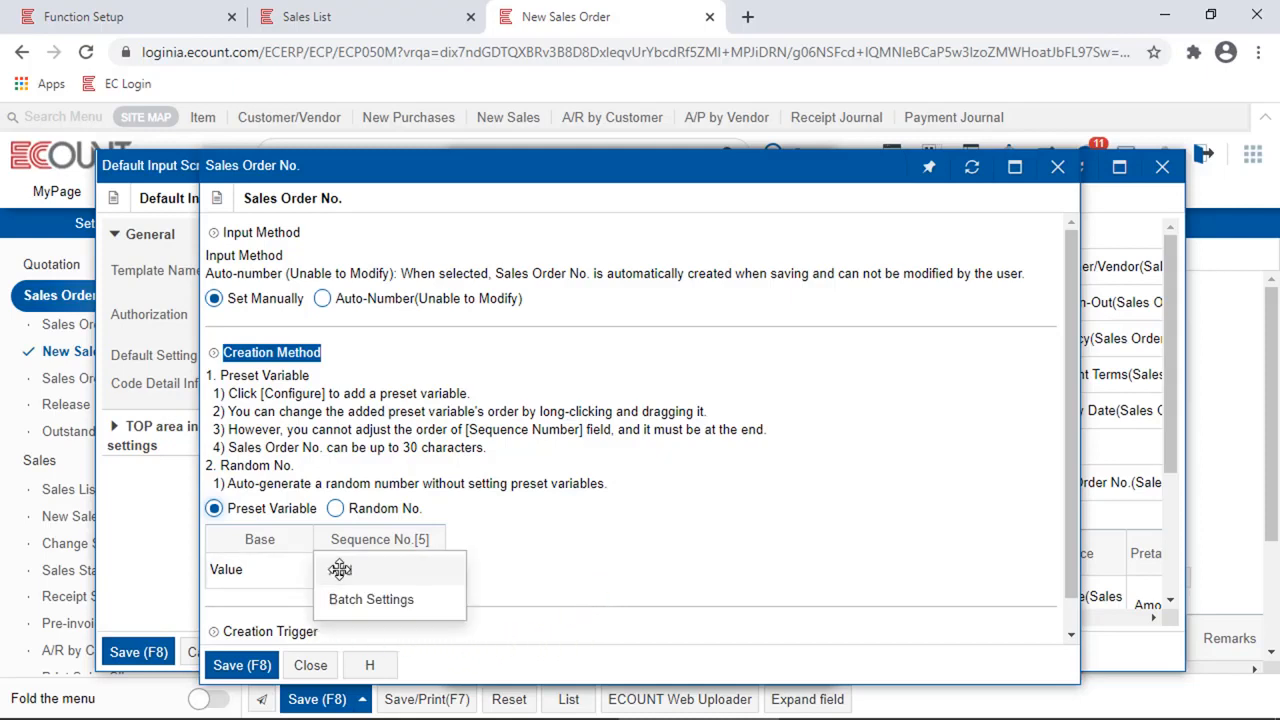
pyautogui.click(365, 578)
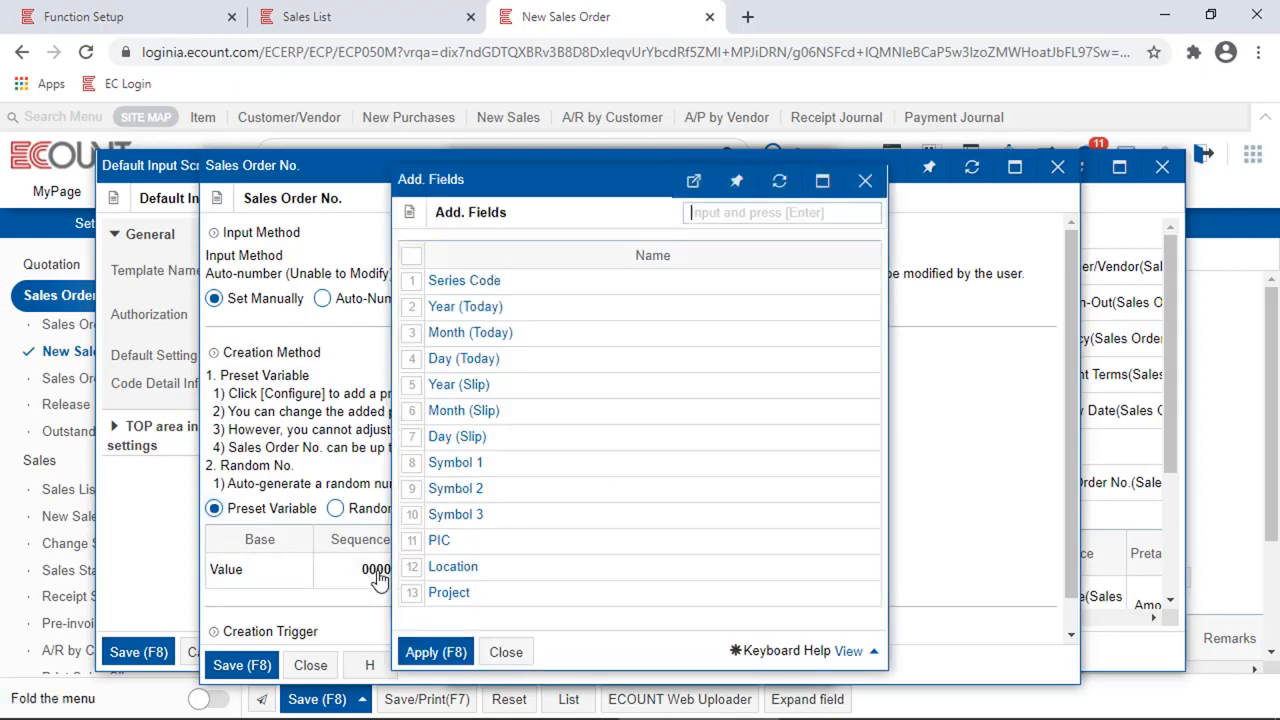
pyautogui.click(460, 437)
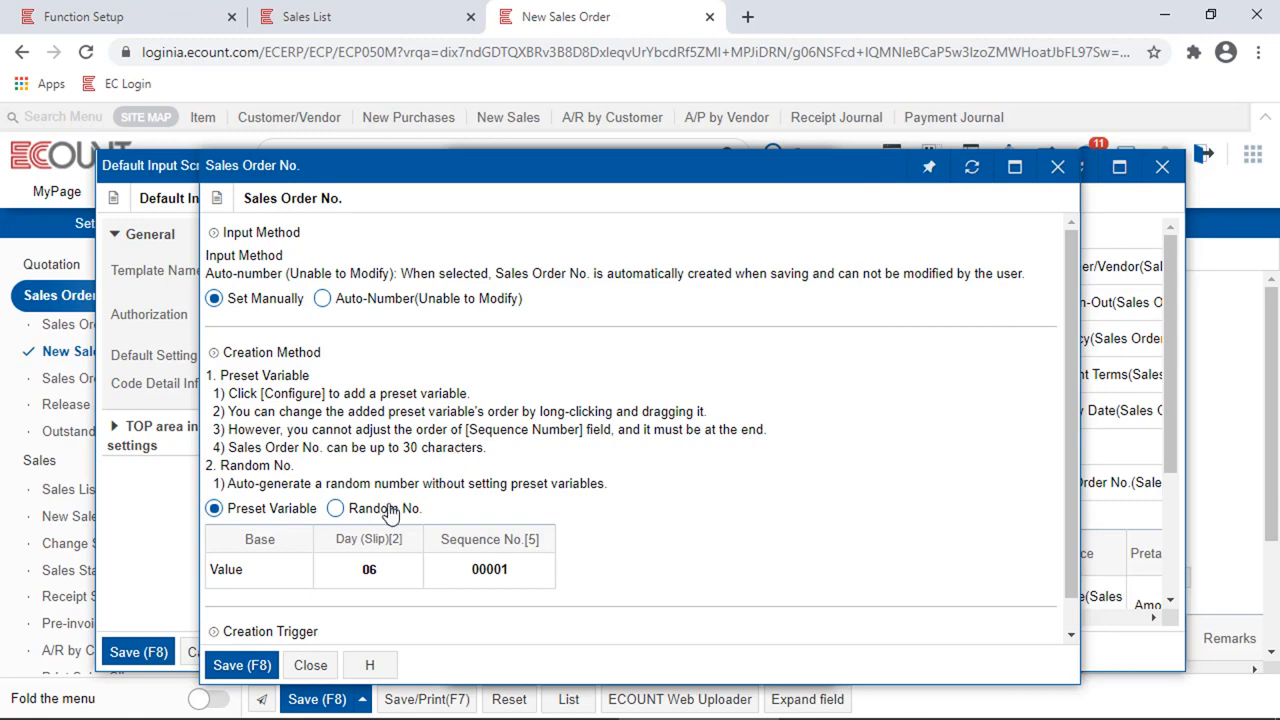
# Add the Symbol 1 preset variable to the Sales Order No. format.
pyautogui.click(323, 548)
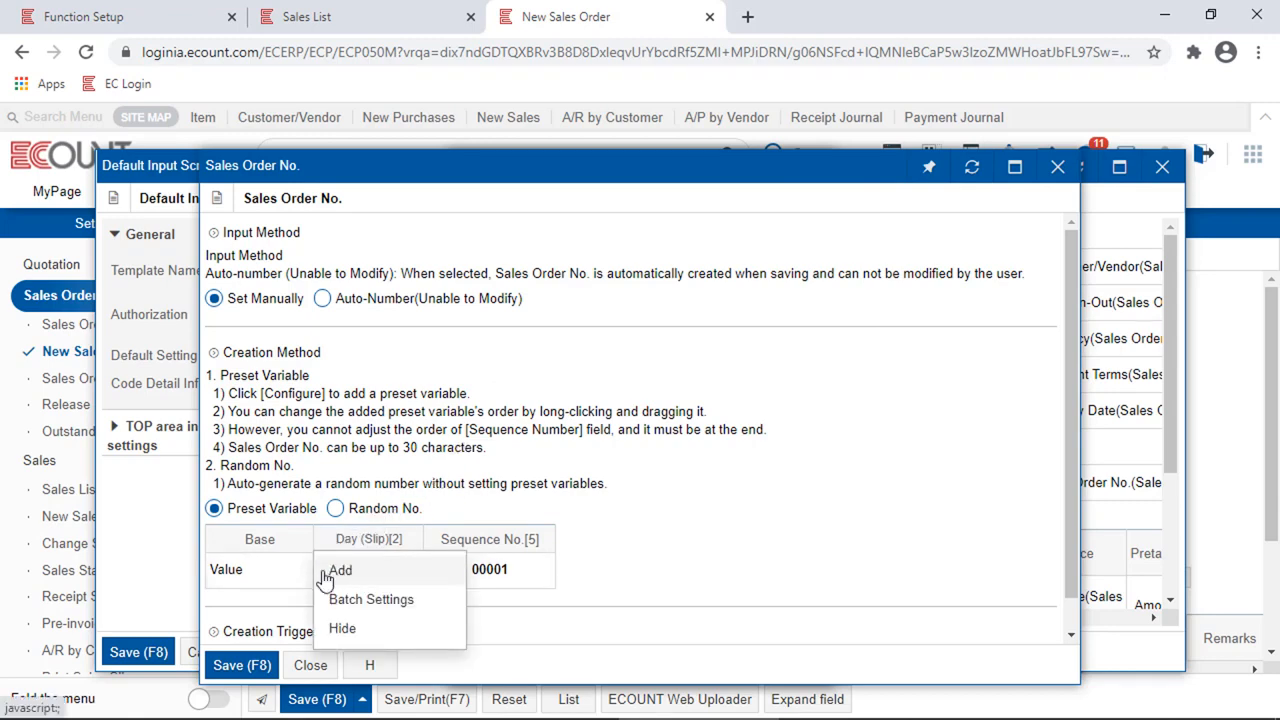
pyautogui.click(336, 569)
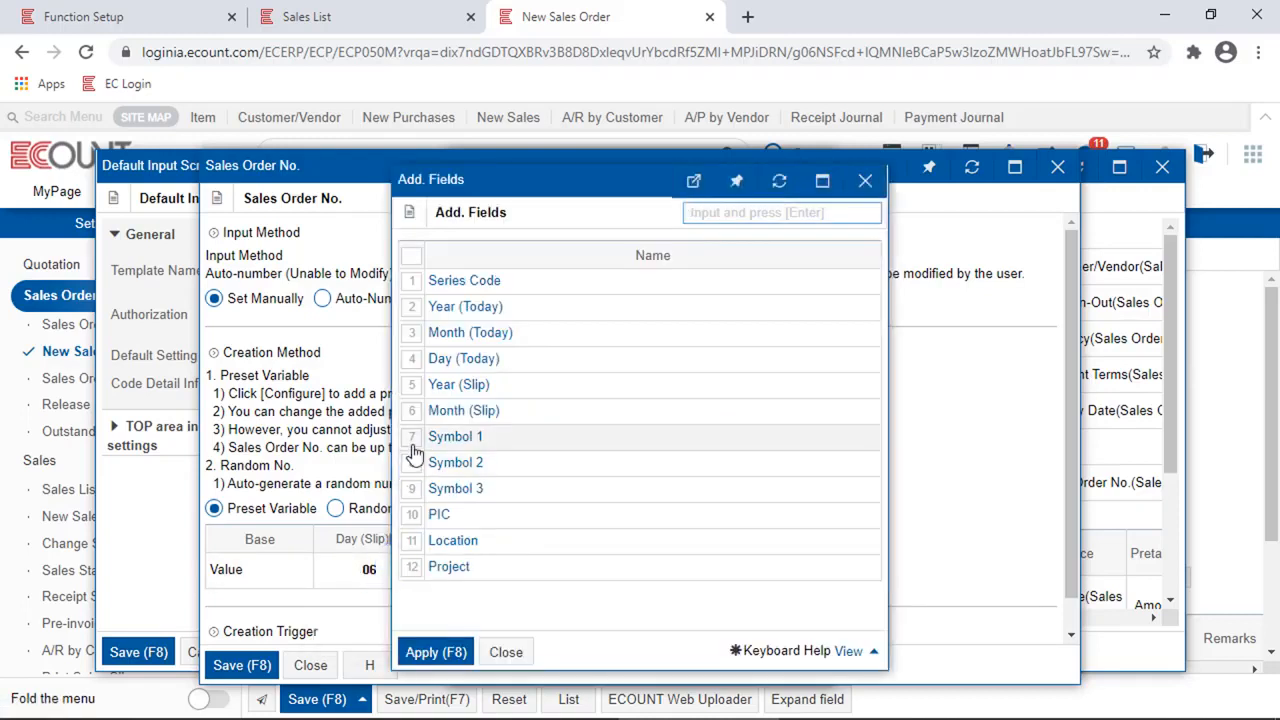
pyautogui.click(415, 445)
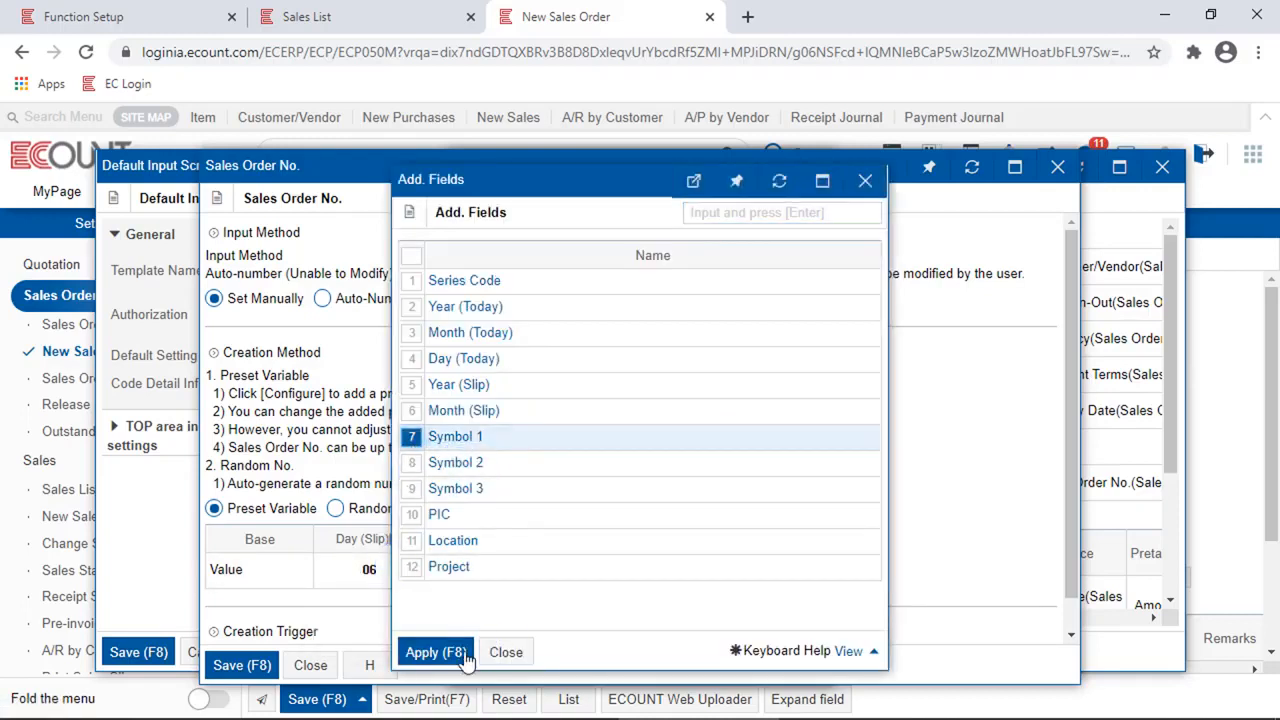
pyautogui.click(436, 652)
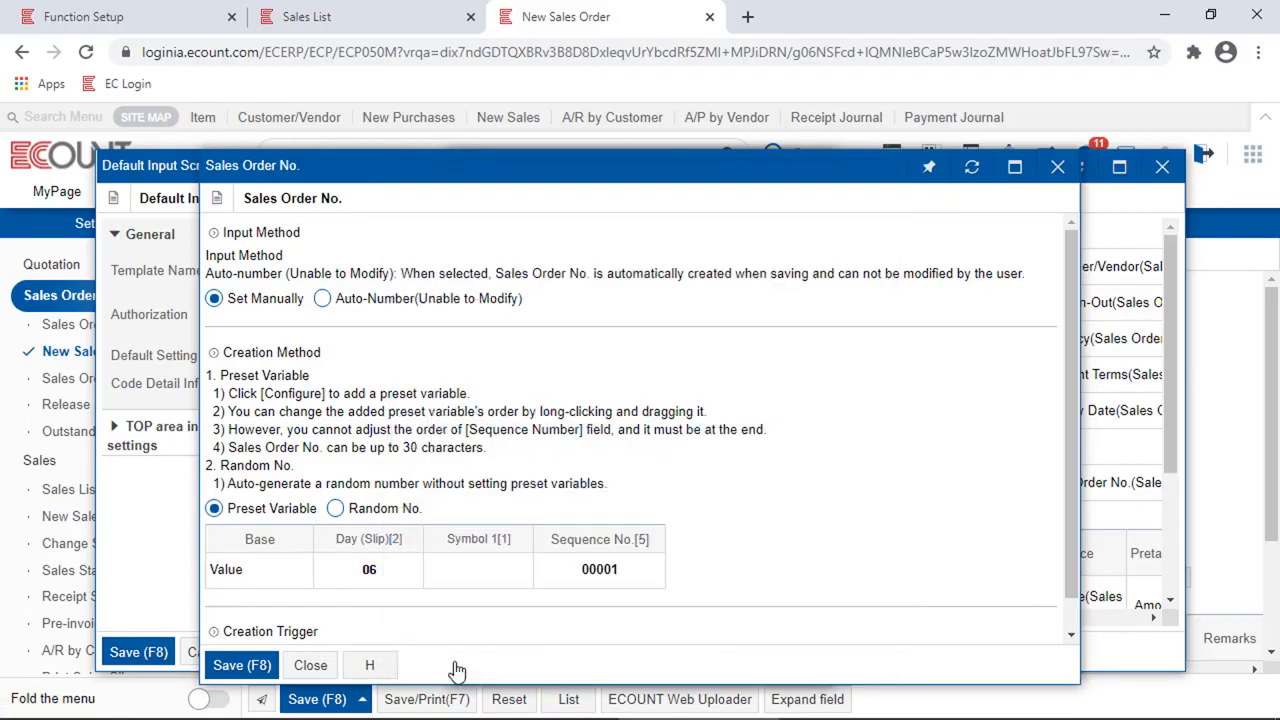
# Set the Symbol 1 value to $ in the Batch Settings of the preset variables.
pyautogui.click(486, 550)
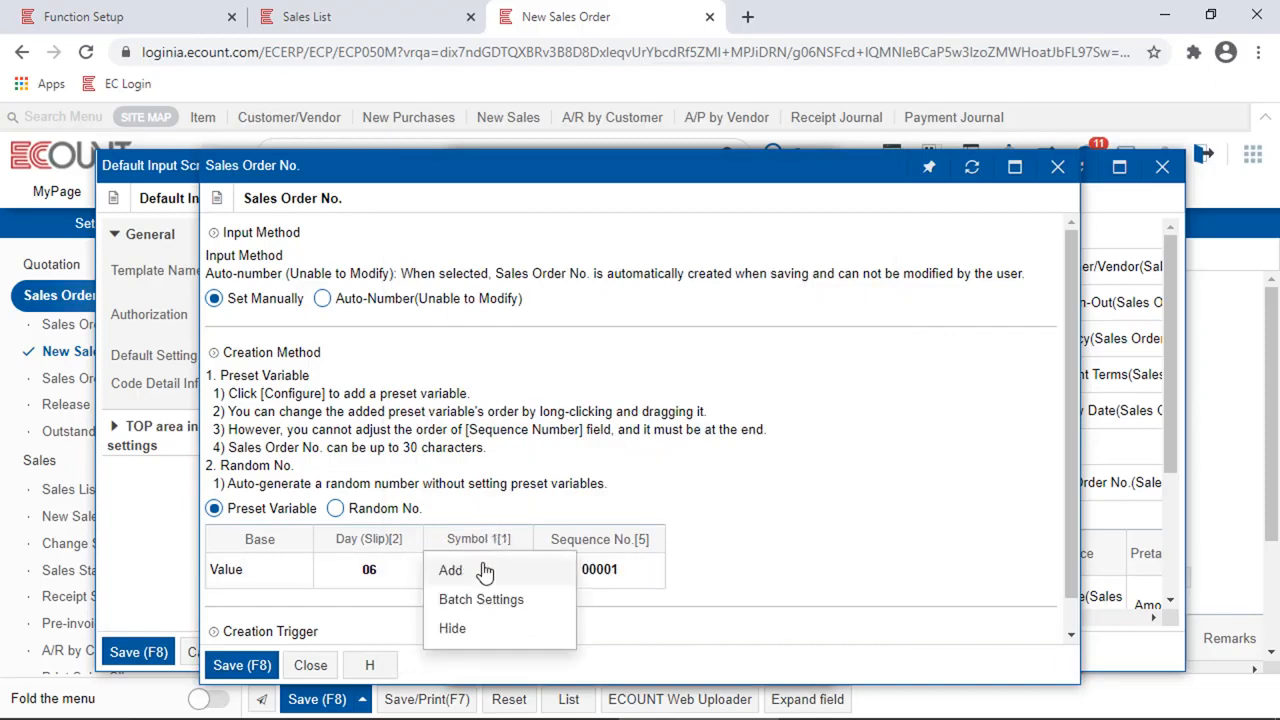
pyautogui.click(468, 600)
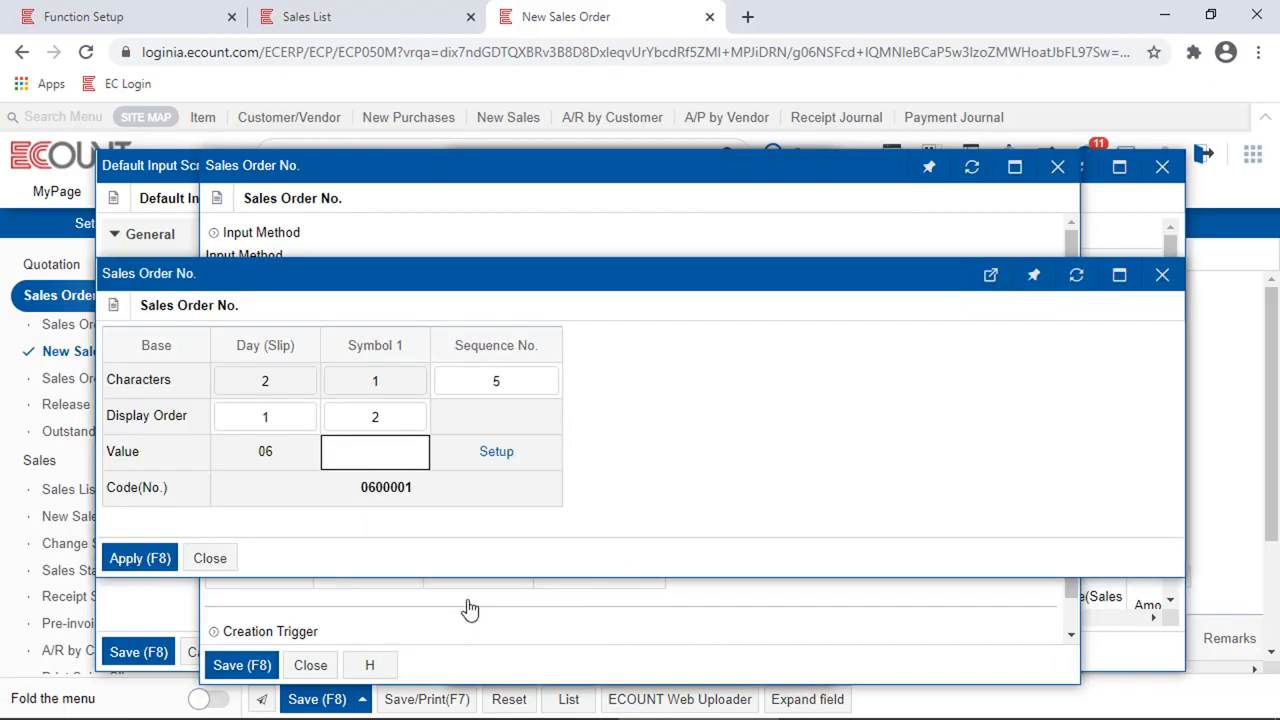
pyautogui.click(378, 463)
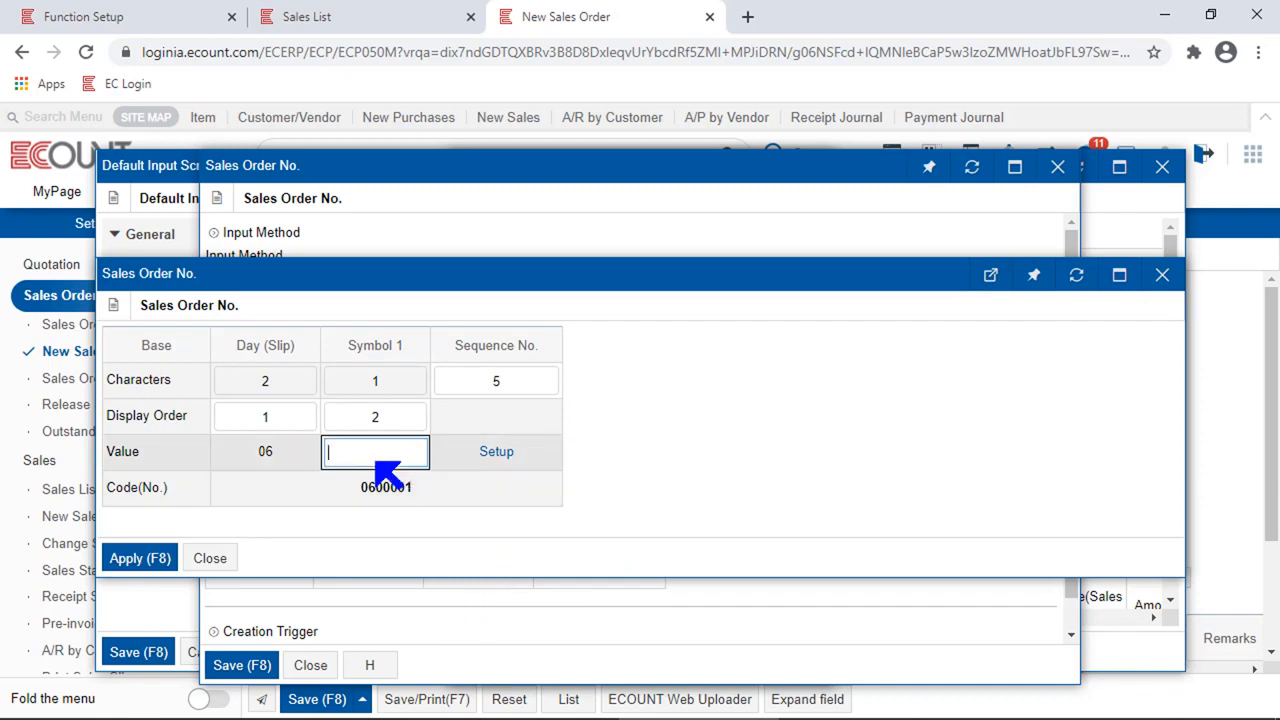
pyautogui.write('$')
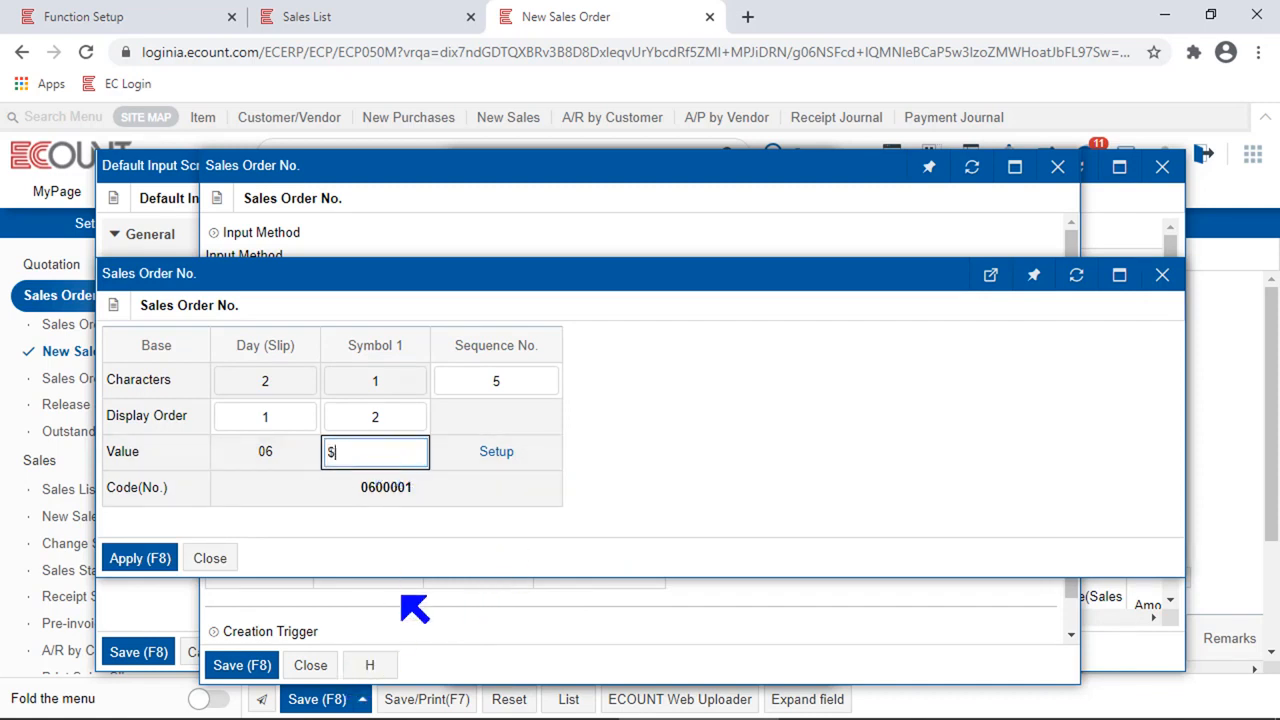
pyautogui.click(652, 534)
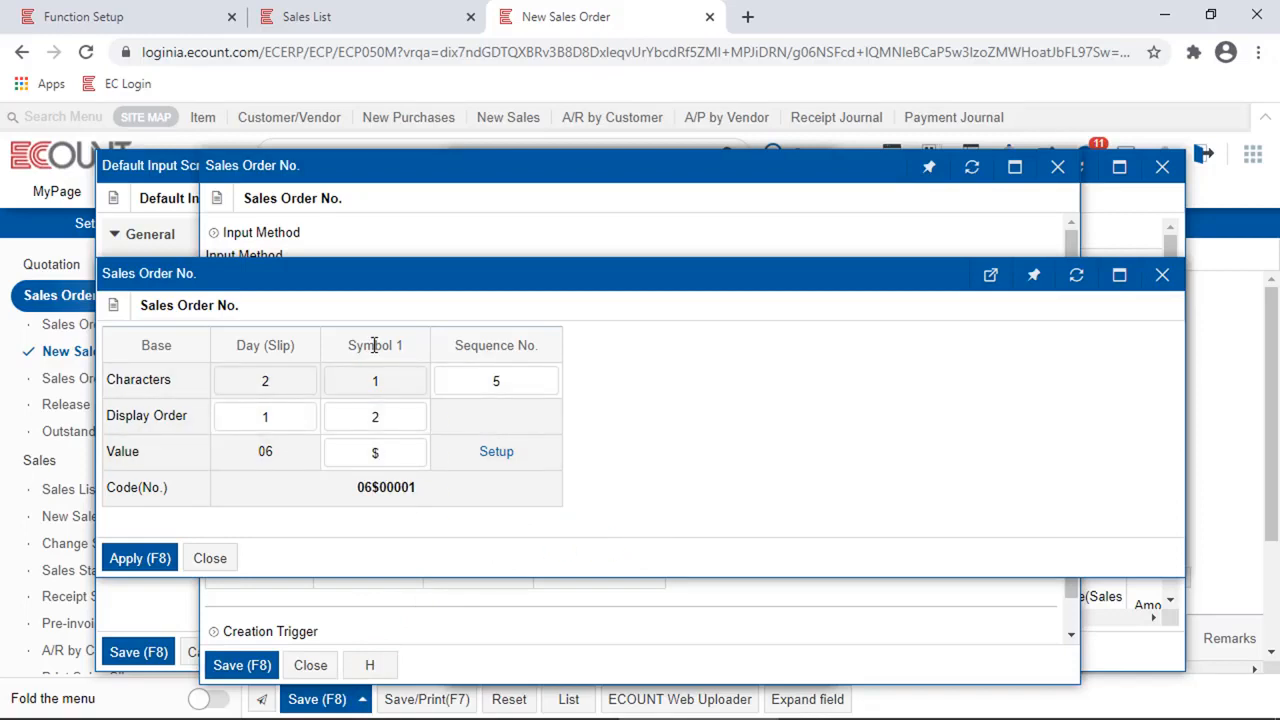
# View the sequence number's generate unit without changing it, and set the Sequence No. length to 8 characters.
pyautogui.click(486, 453)
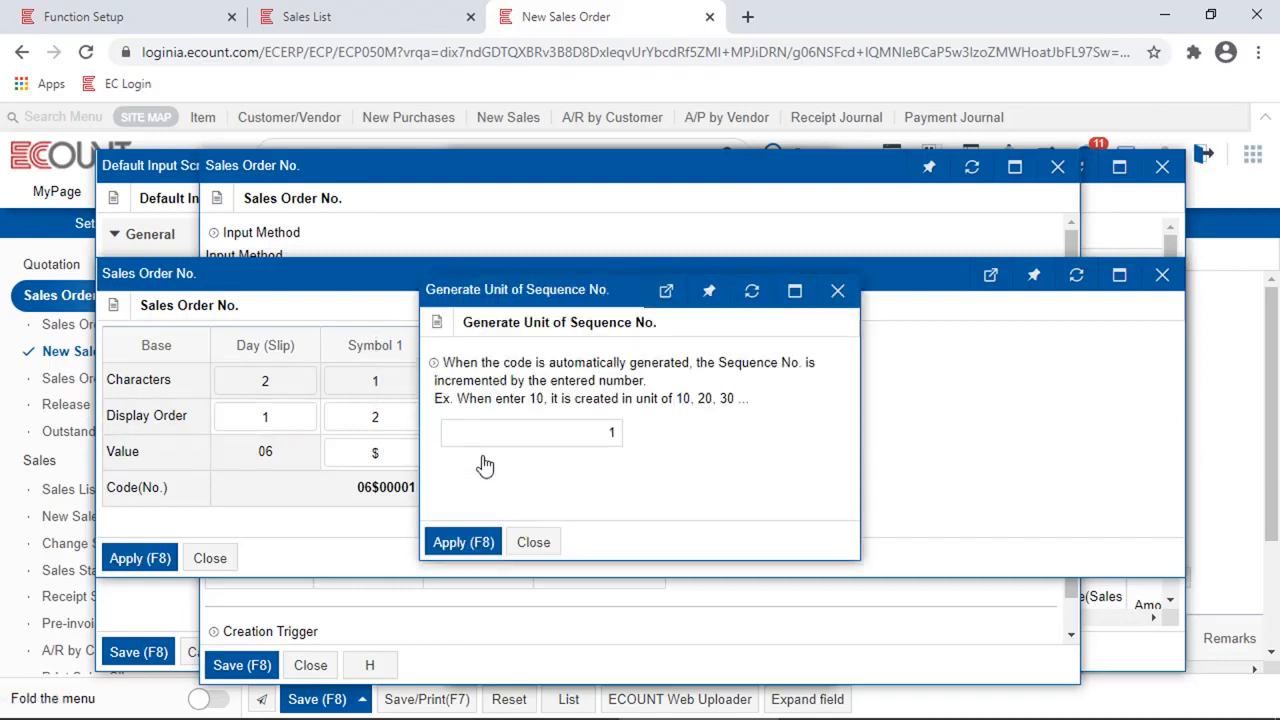
pyautogui.click(535, 549)
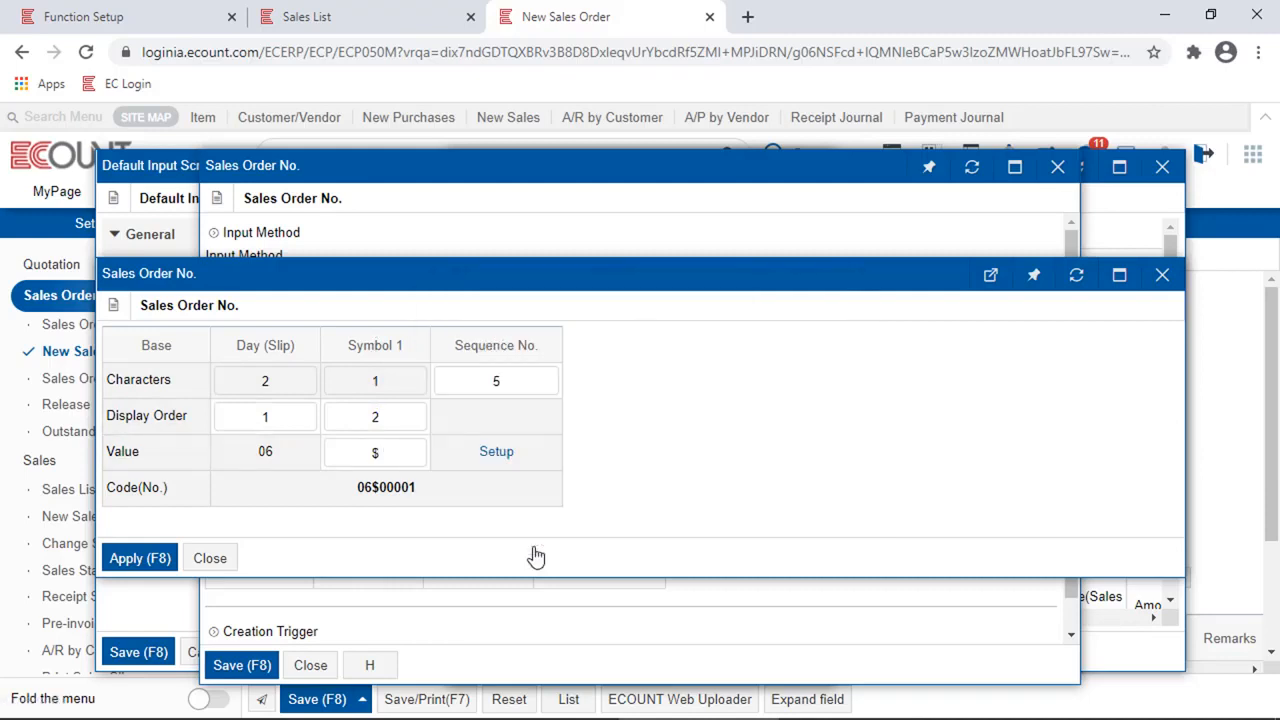
pyautogui.click(518, 386)
pyautogui.write('8')
pyautogui.click(755, 445)
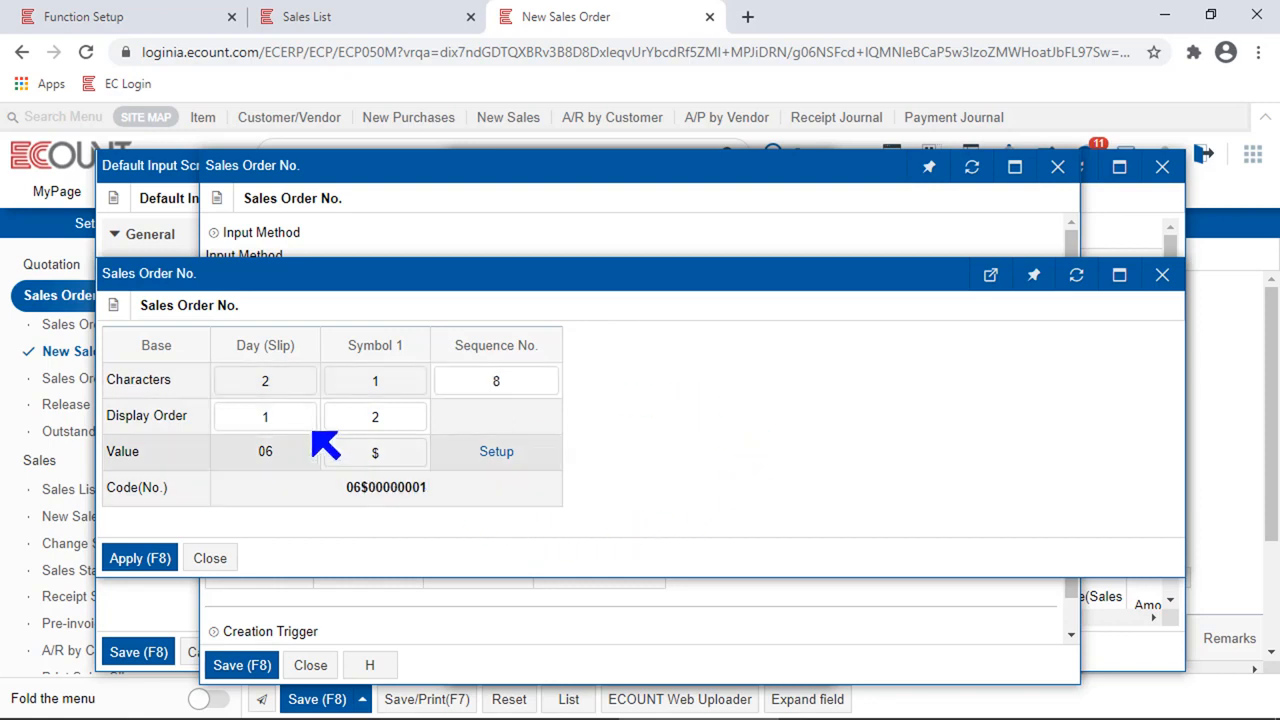
# Set the display order of Day (Slip) to 2 and Symbol 1 to 1, and apply the batch settings.
pyautogui.click(290, 431)
pyautogui.write('2')
pyautogui.click(366, 425)
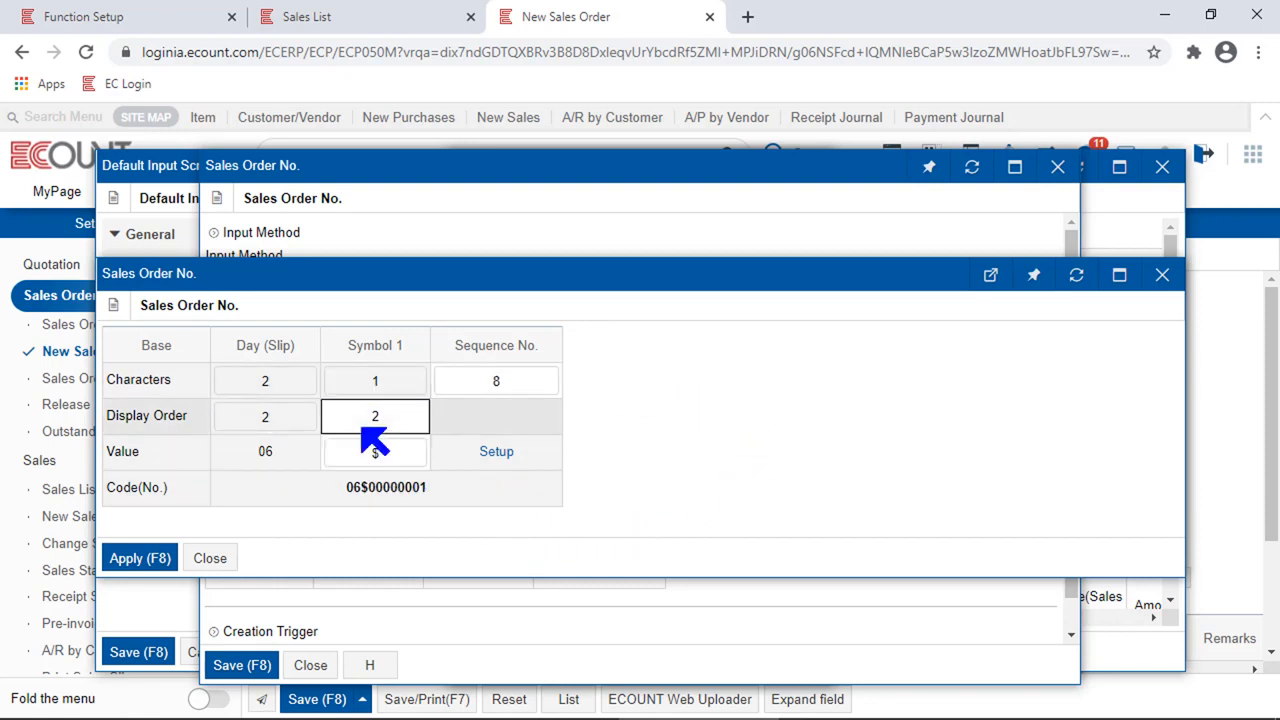
pyautogui.write('1')
pyautogui.click(700, 457)
pyautogui.click(165, 562)
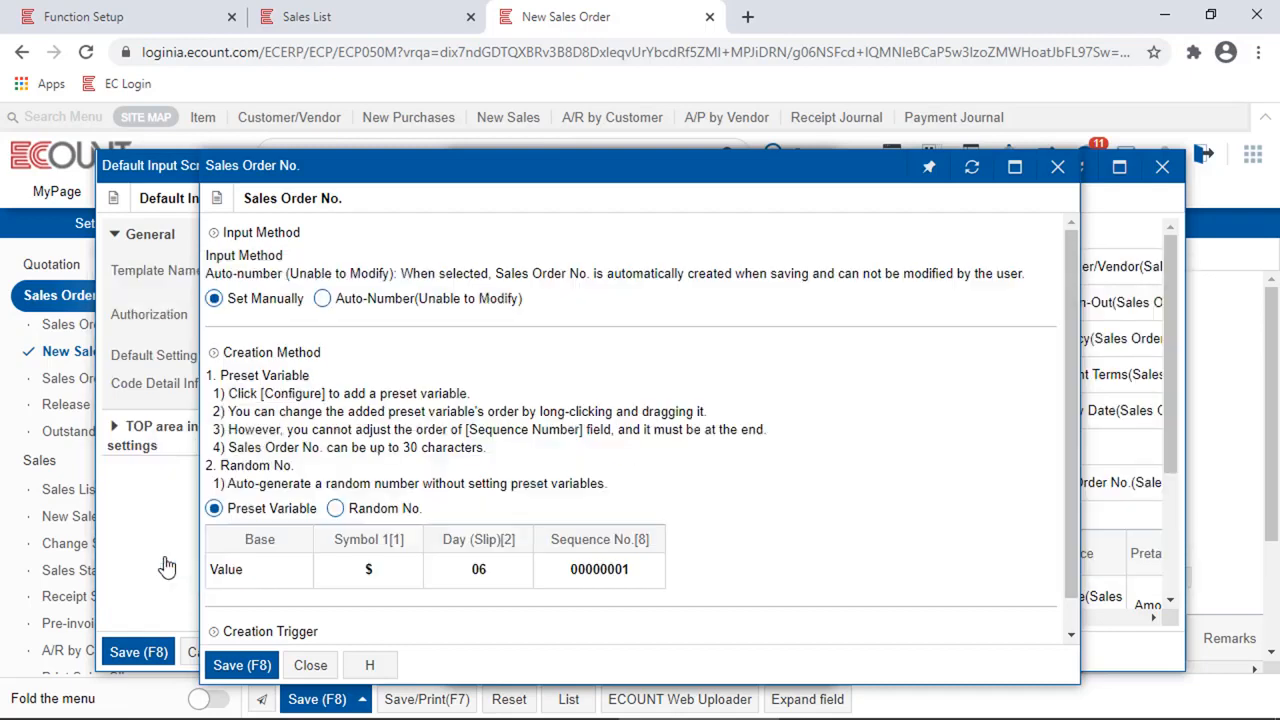
# Try moving Day (Slip) ahead of Symbol 1 and repositioning Sequence No., and put Symbol 1 back in front.
pyautogui.moveTo(508, 540); pyautogui.dragTo(357, 523)
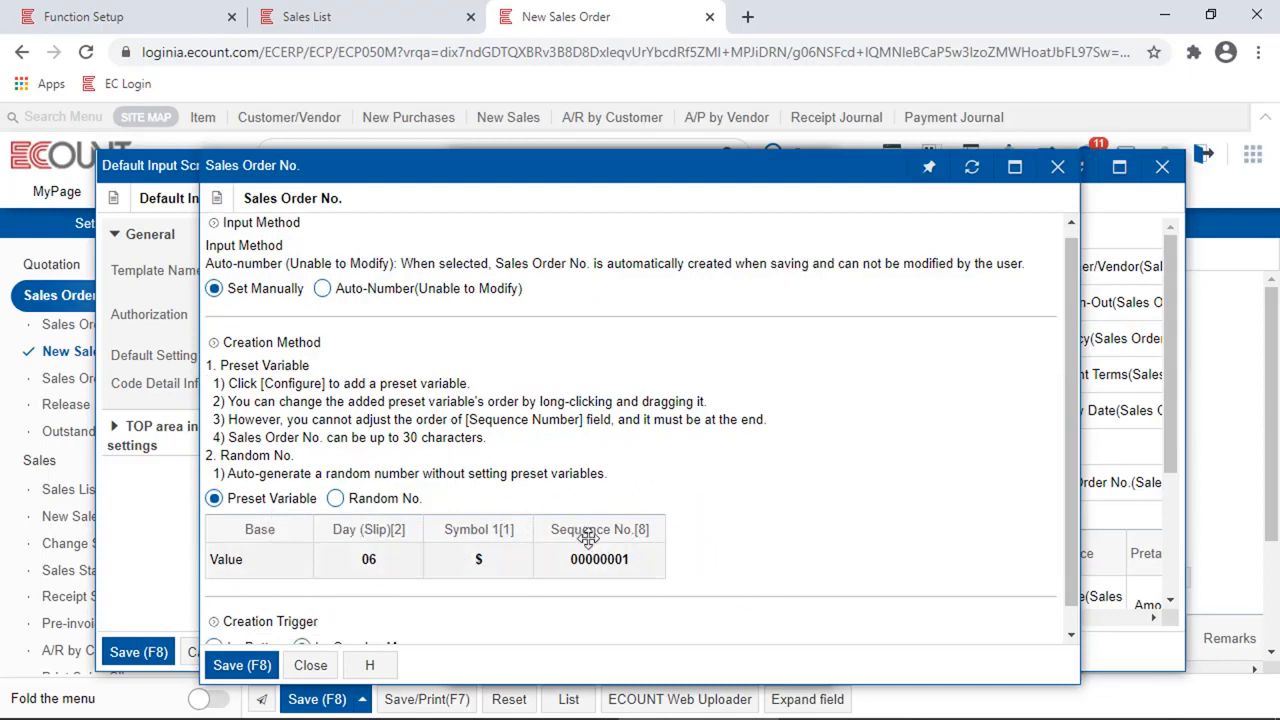
pyautogui.moveTo(590, 530); pyautogui.dragTo(610, 603)
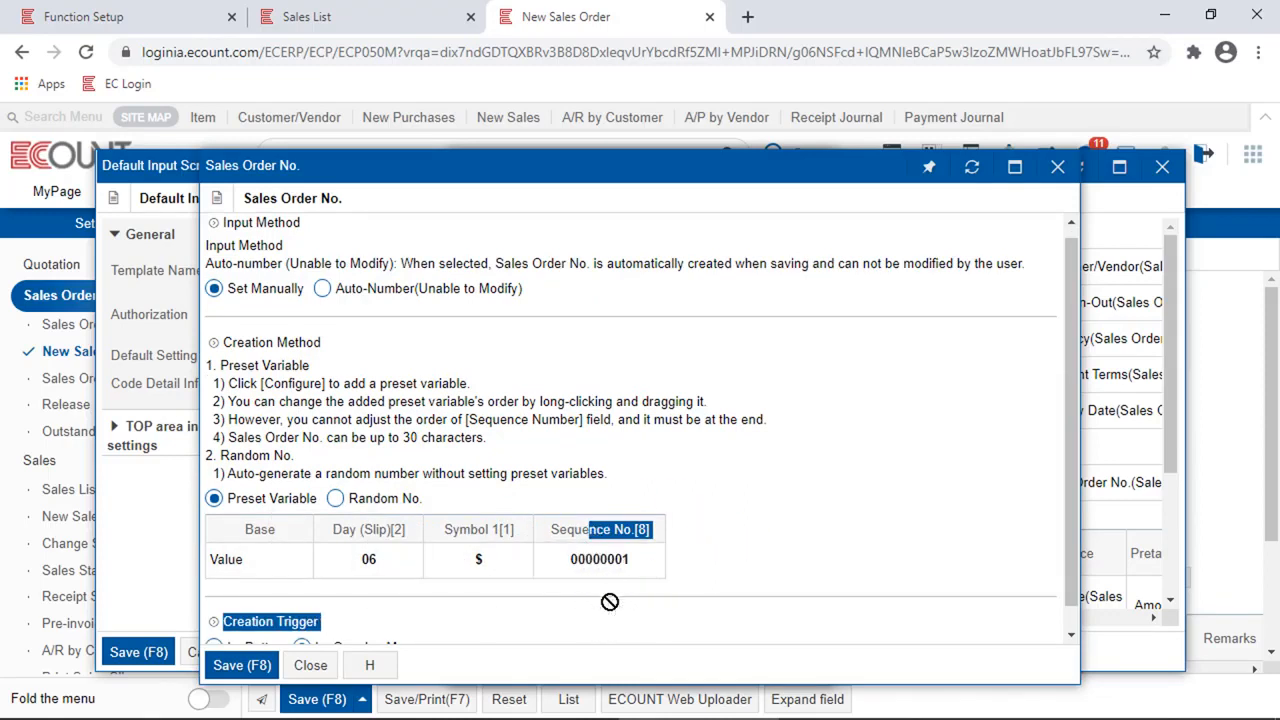
pyautogui.click(766, 534)
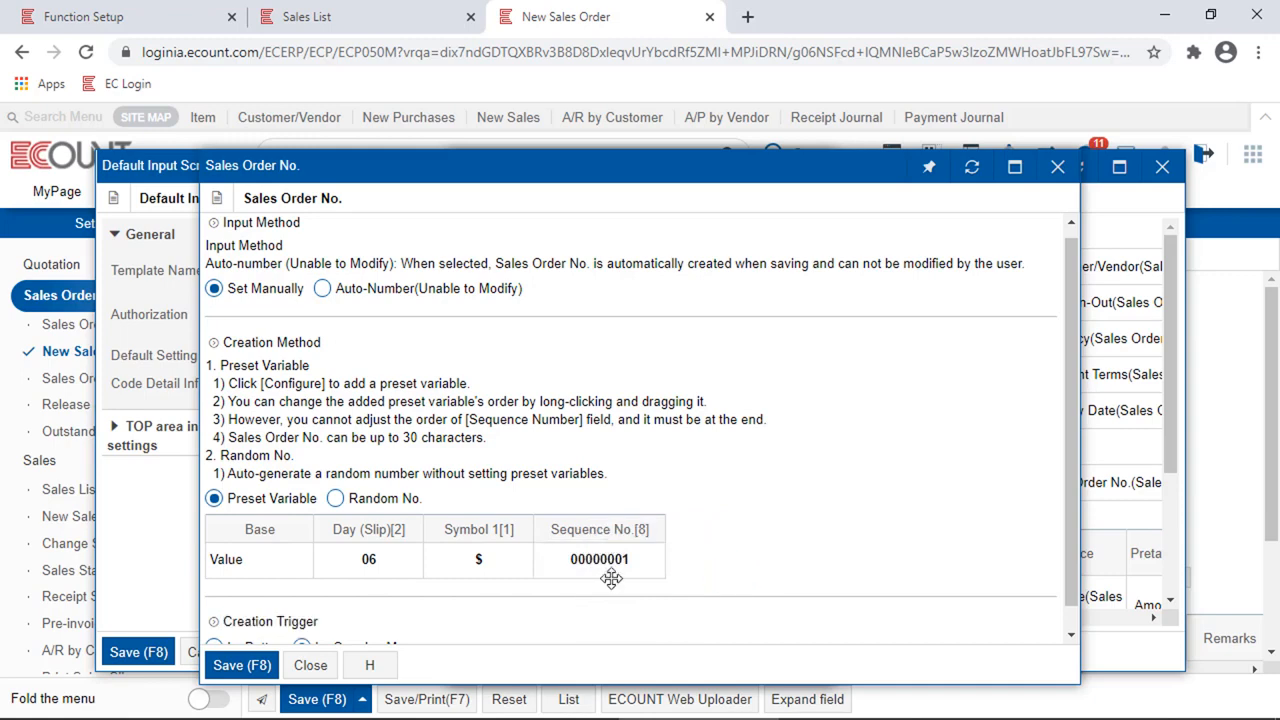
pyautogui.moveTo(471, 529); pyautogui.dragTo(319, 518)
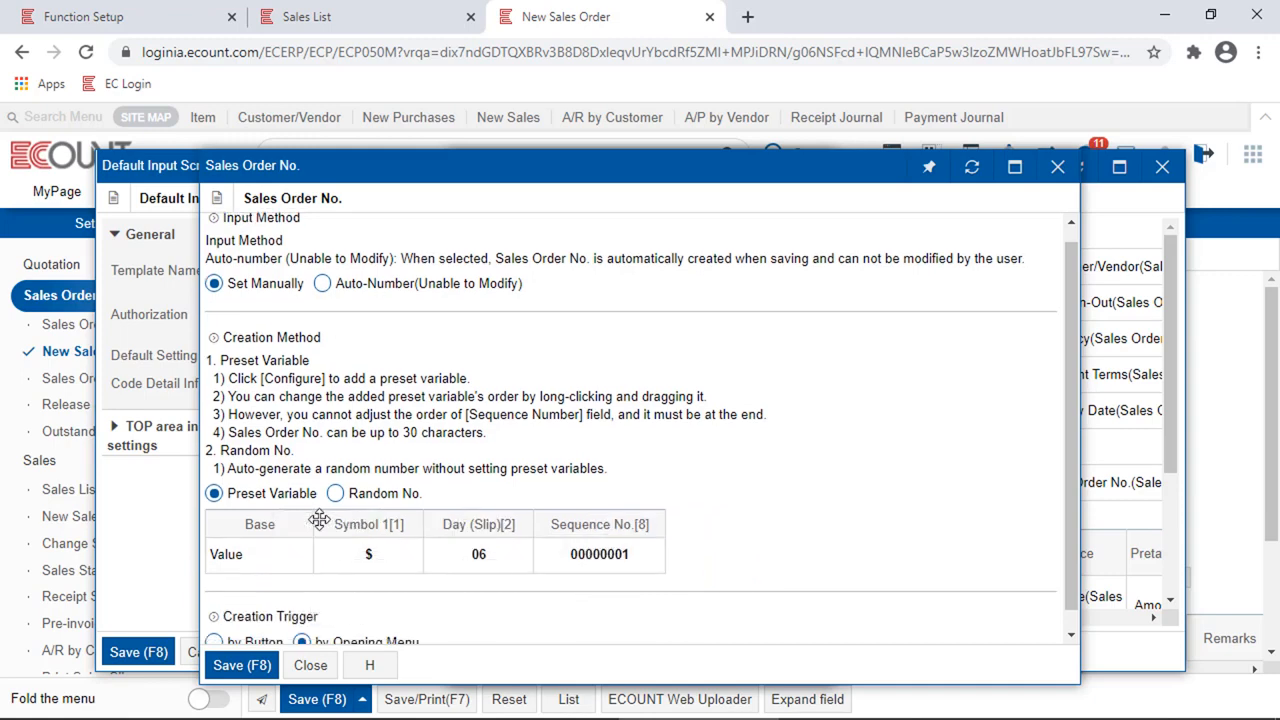
pyautogui.click(262, 530)
pyautogui.click(643, 612)
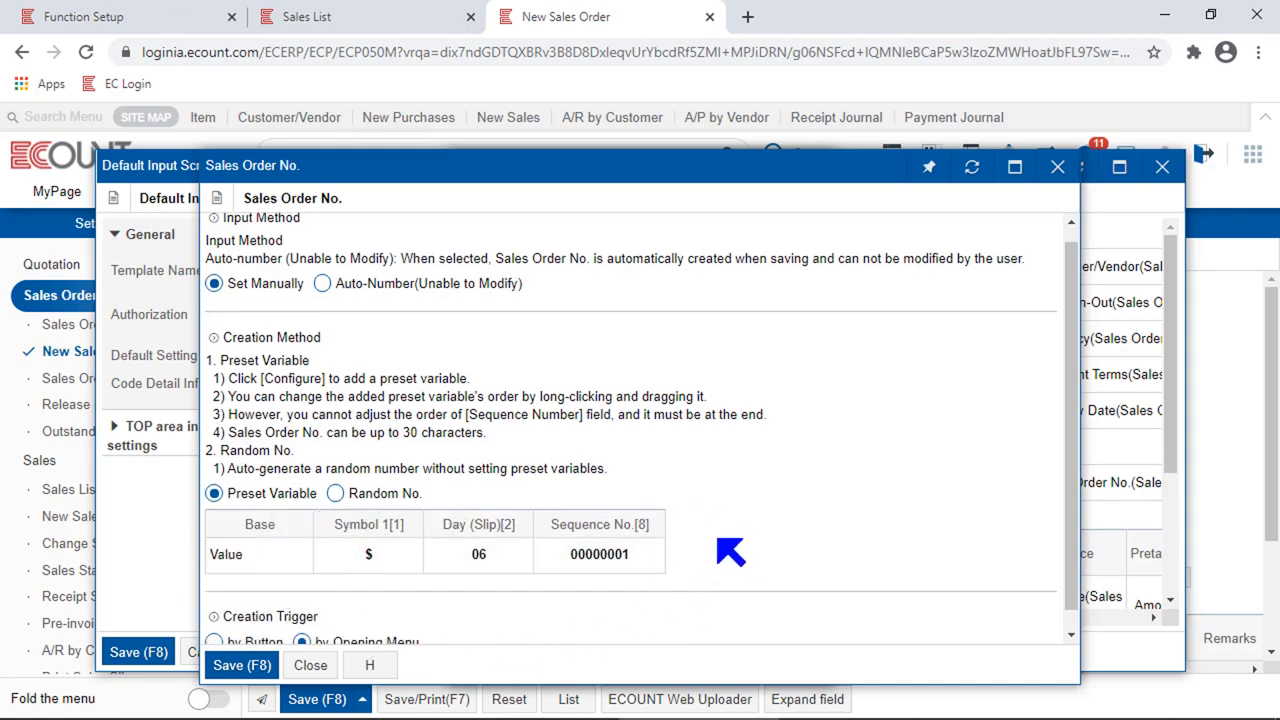
# Try the Auto-Number(Unable to Modify) input method to check its effect on Creation Trigger, and return to Set Manually.
pyautogui.scroll(-1, 730, 552)
pyautogui.click(505, 547)
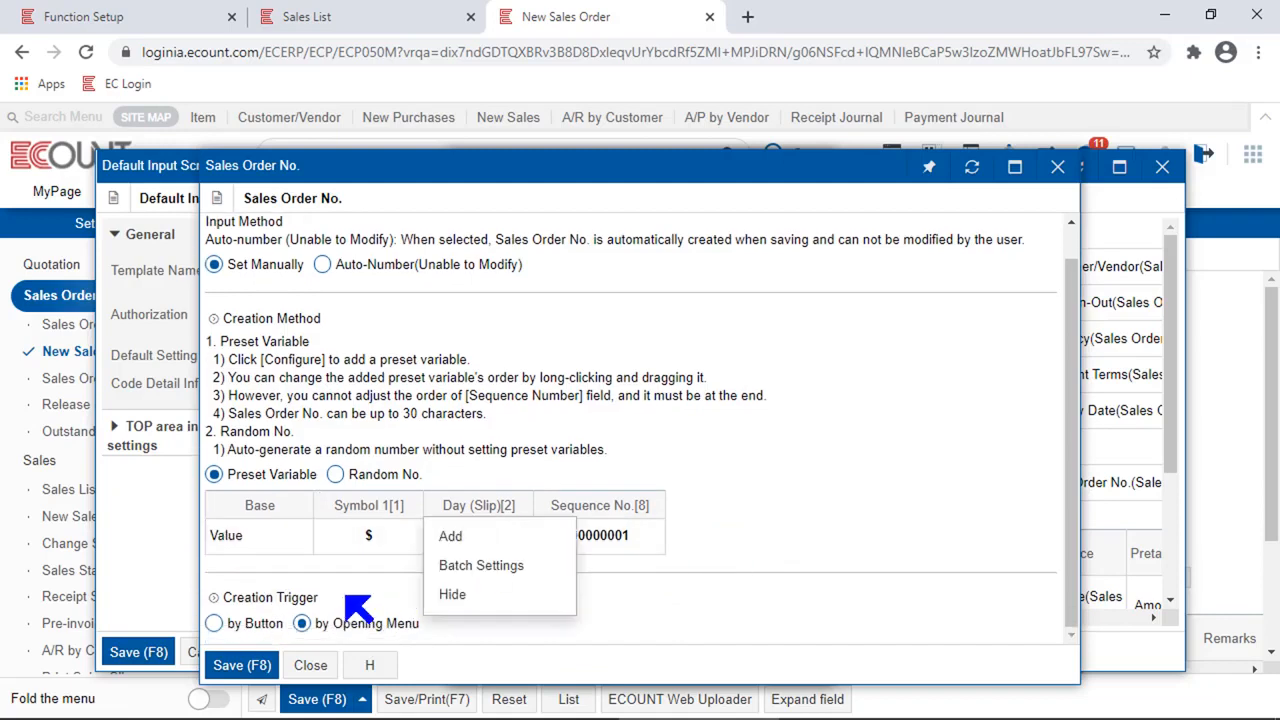
pyautogui.moveTo(340, 600); pyautogui.dragTo(232, 605)
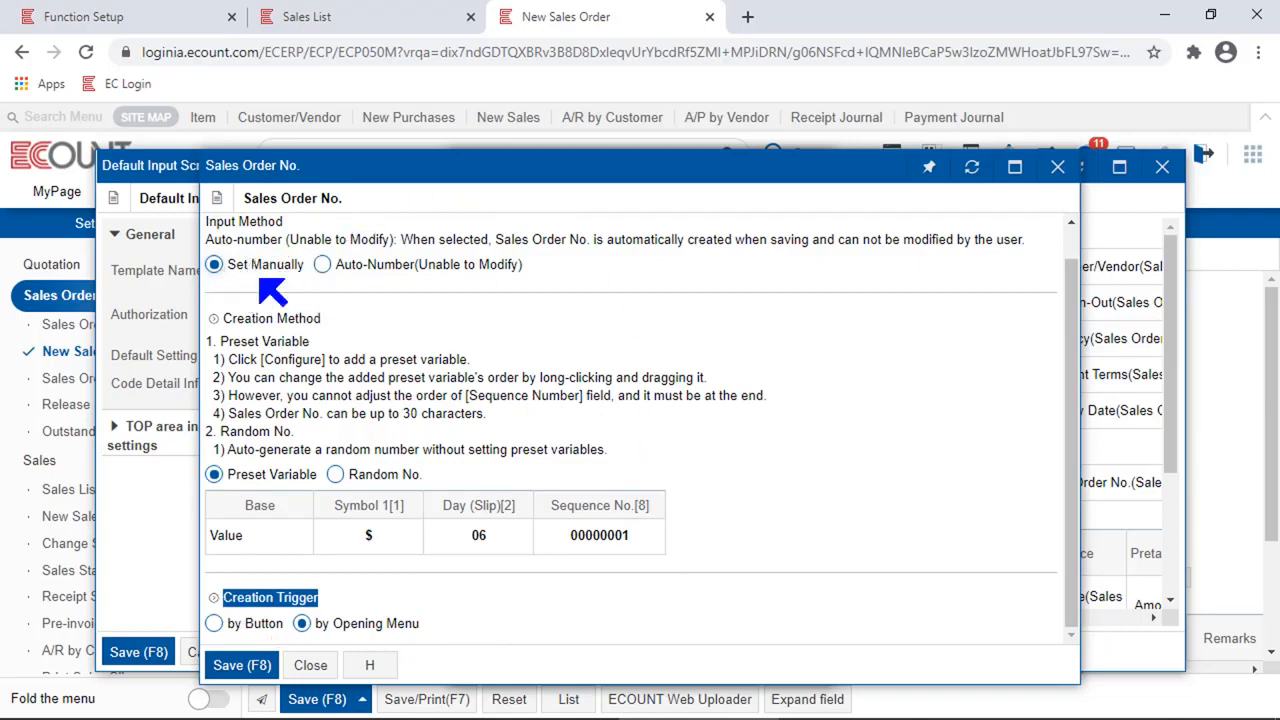
pyautogui.click(355, 266)
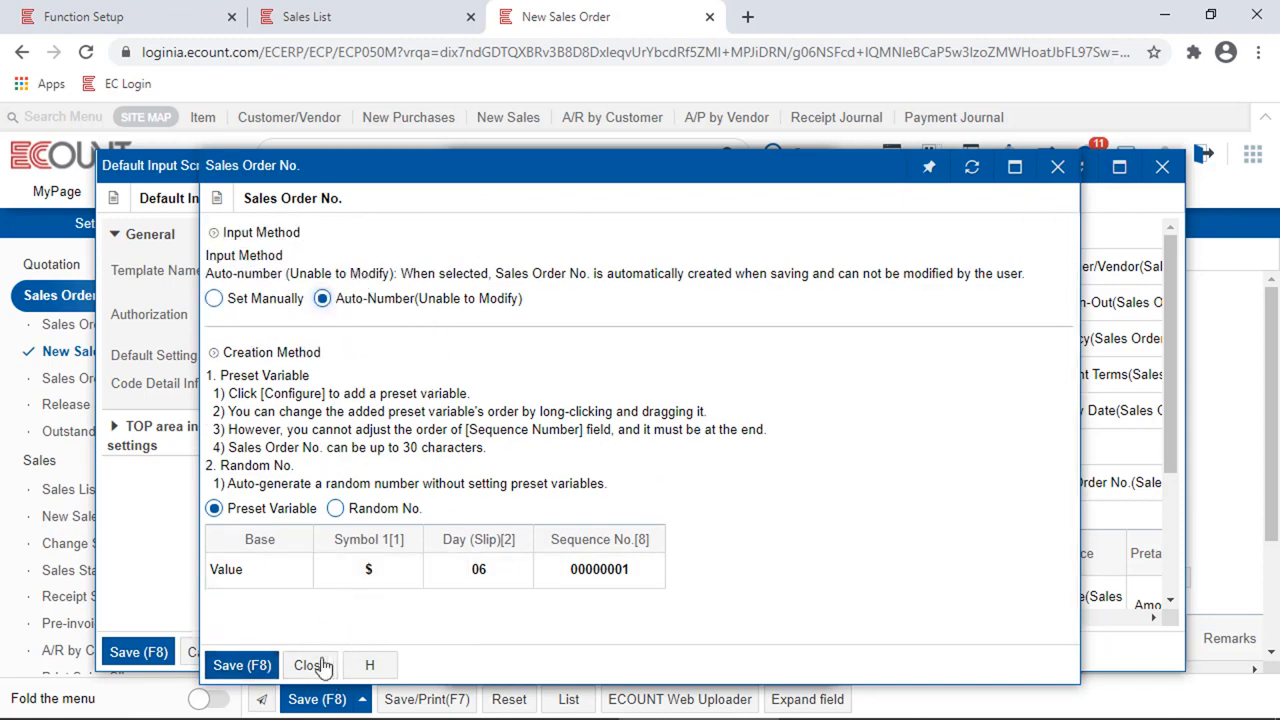
pyautogui.click(437, 558)
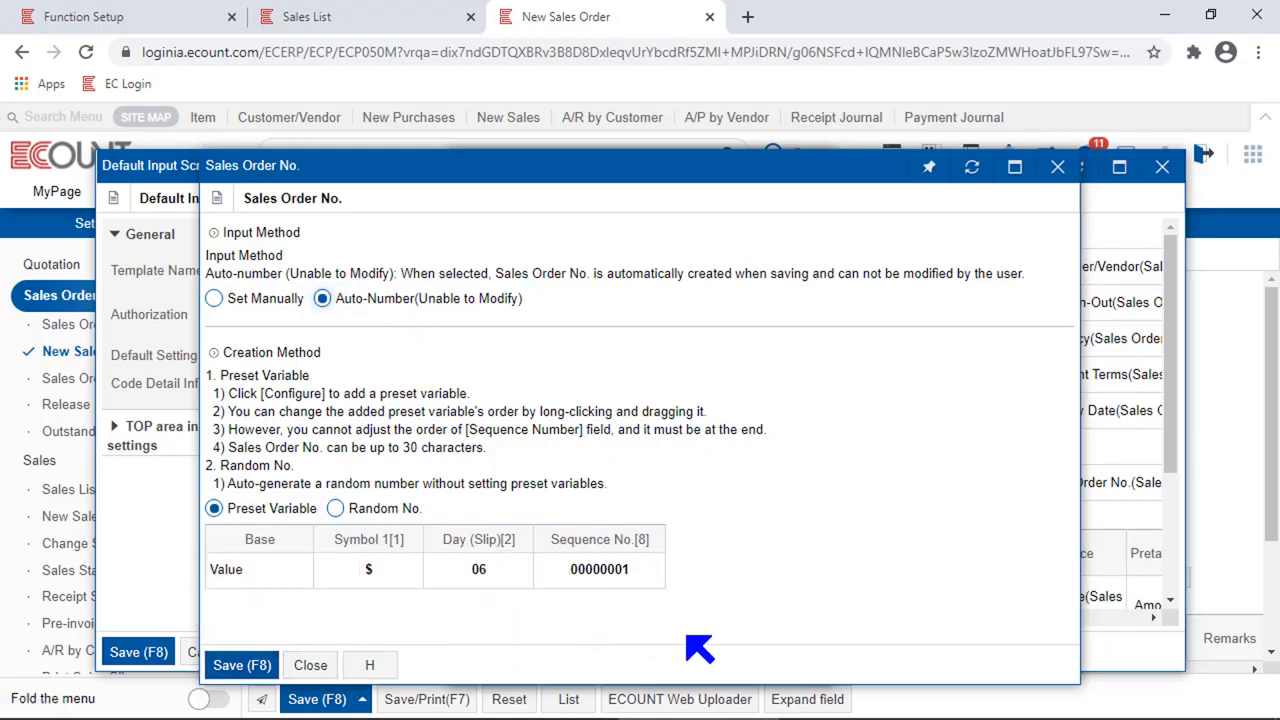
pyautogui.click(220, 302)
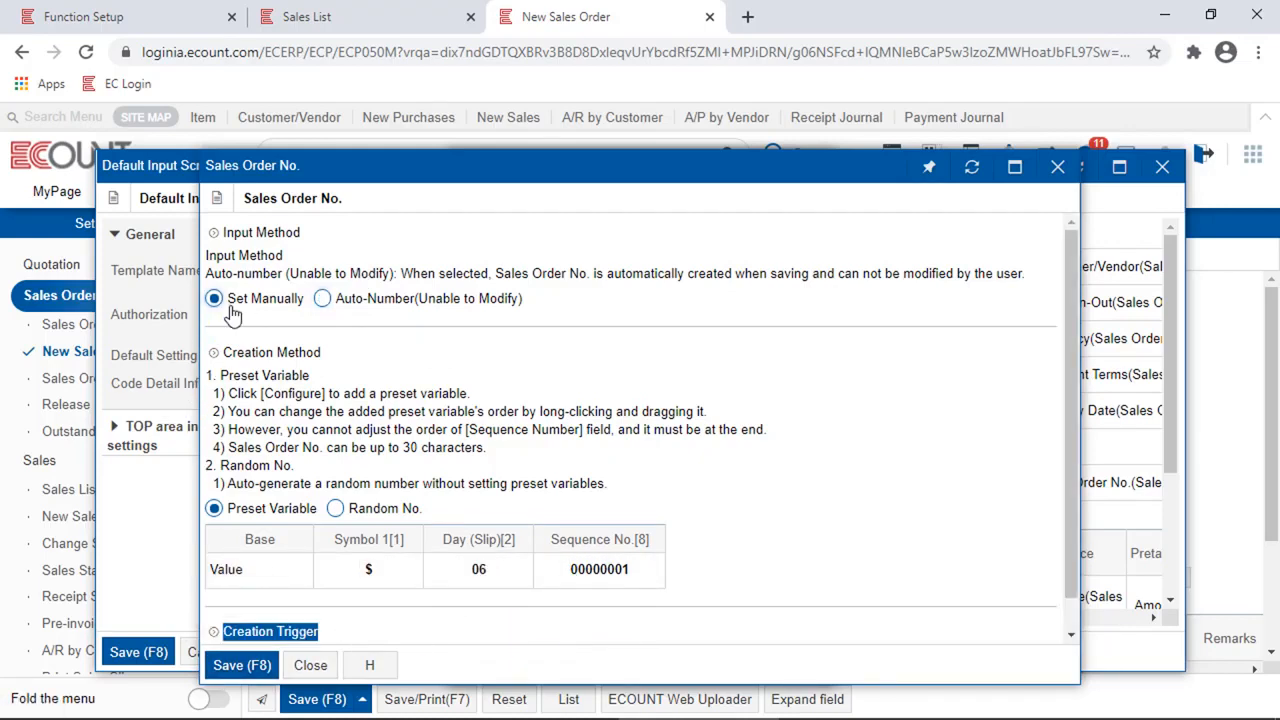
# Set the Sales Order No. creation trigger to by Button and save the Sales Order No. settings.
pyautogui.scroll(-1, 951, 331)
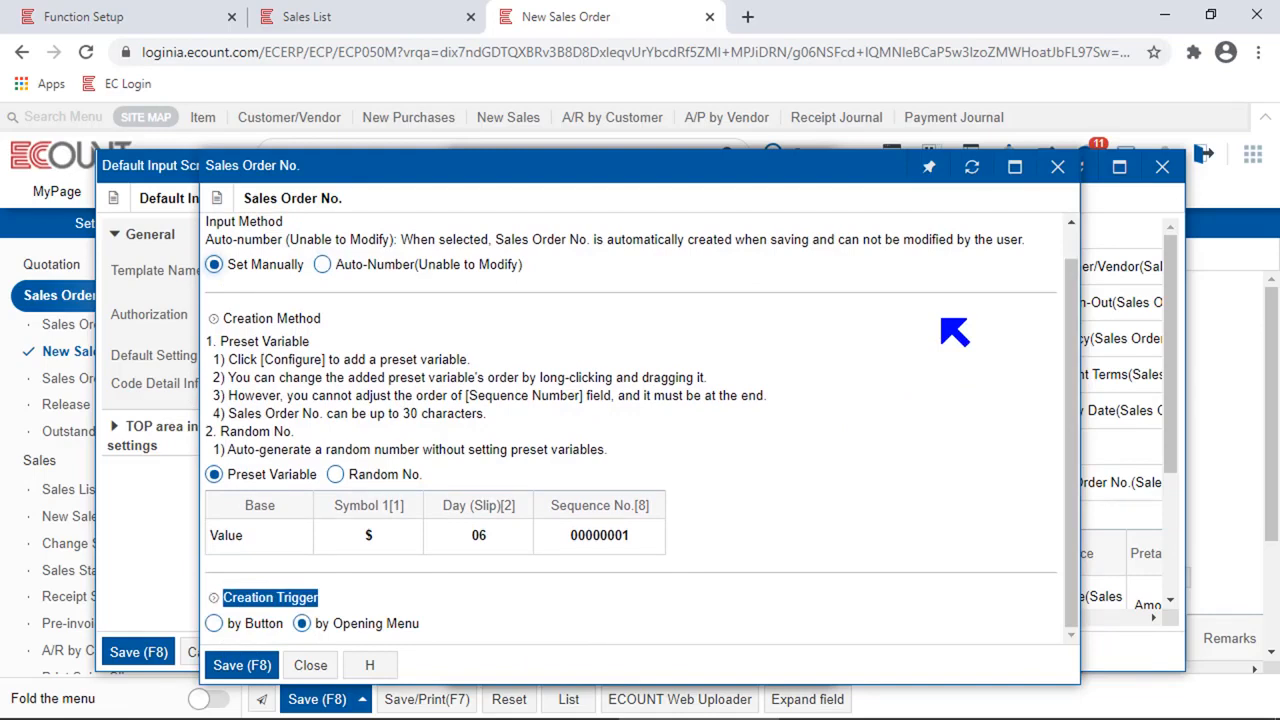
pyautogui.click(216, 630)
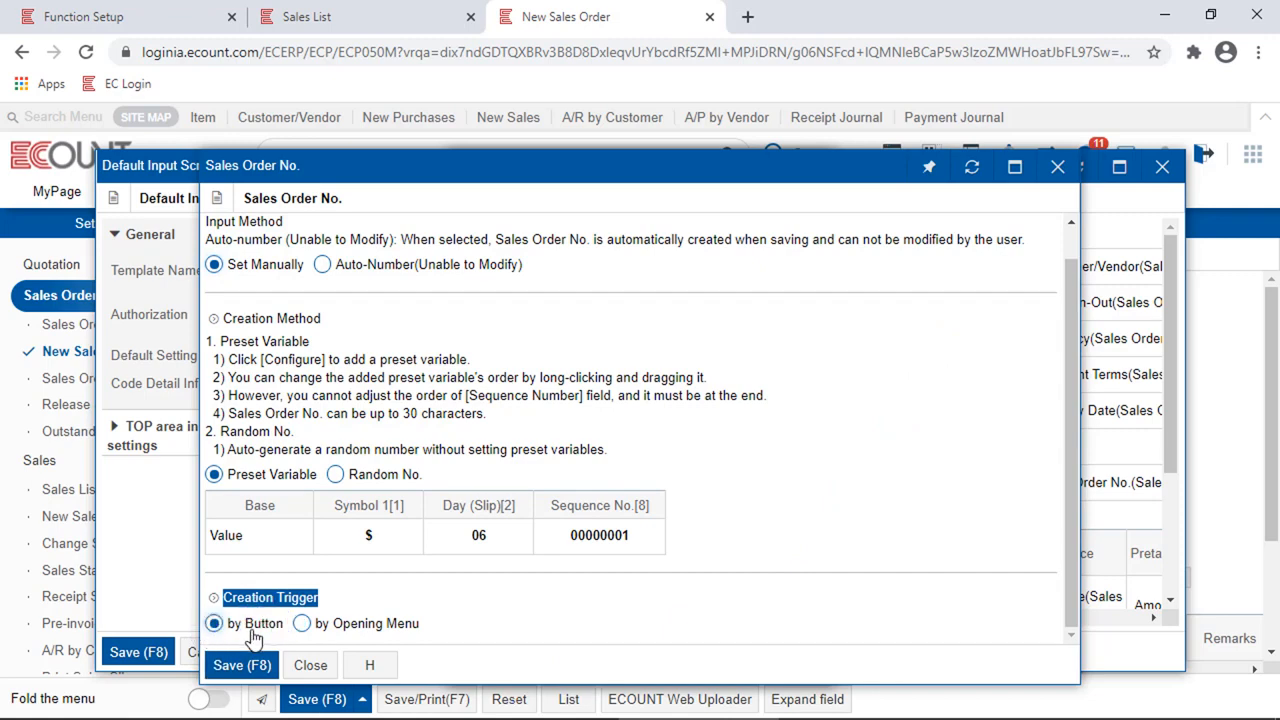
pyautogui.click(256, 667)
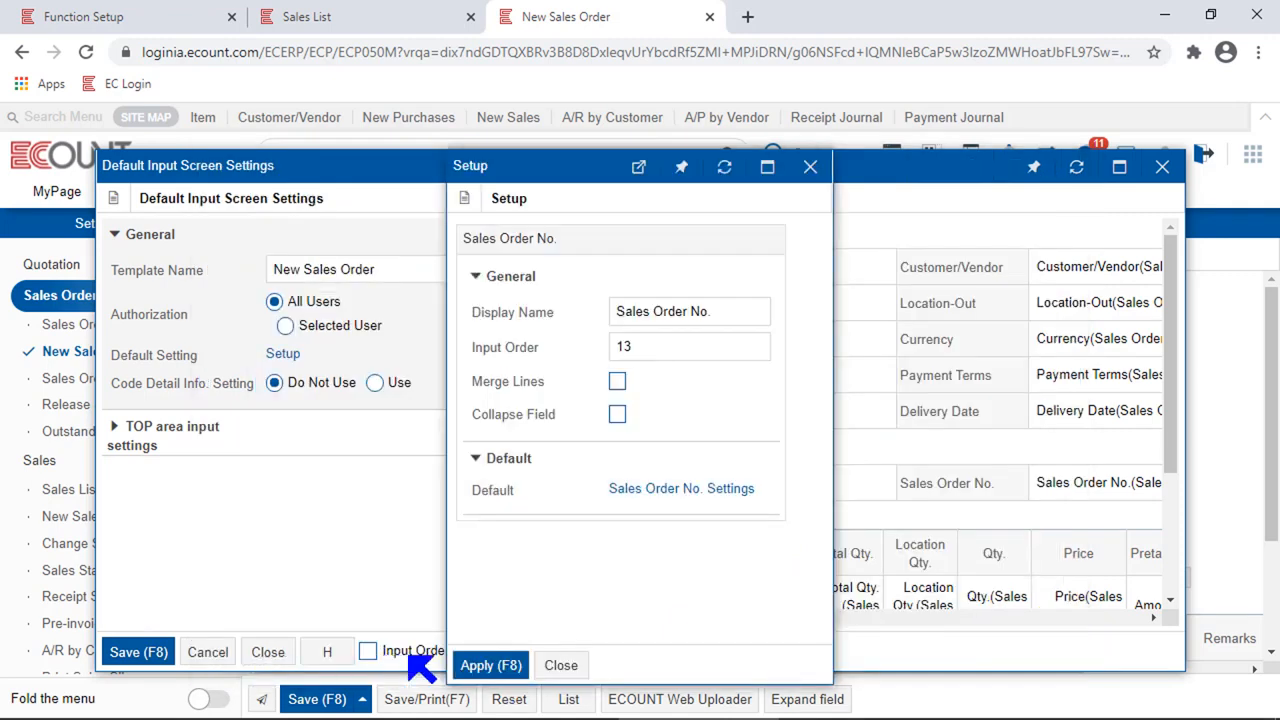
# Apply the Sales Order No. field setup and save the default New Sales Order input screen template.
pyautogui.click(468, 666)
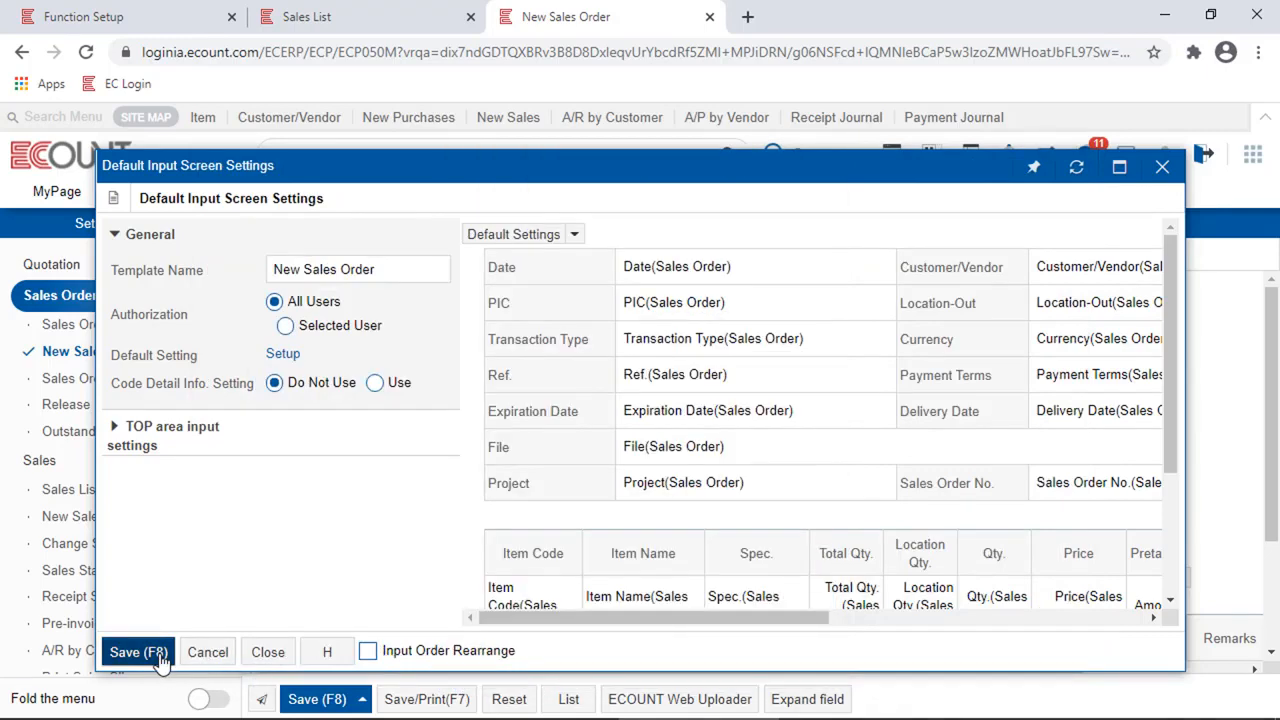
pyautogui.click(160, 660)
pyautogui.click(480, 512)
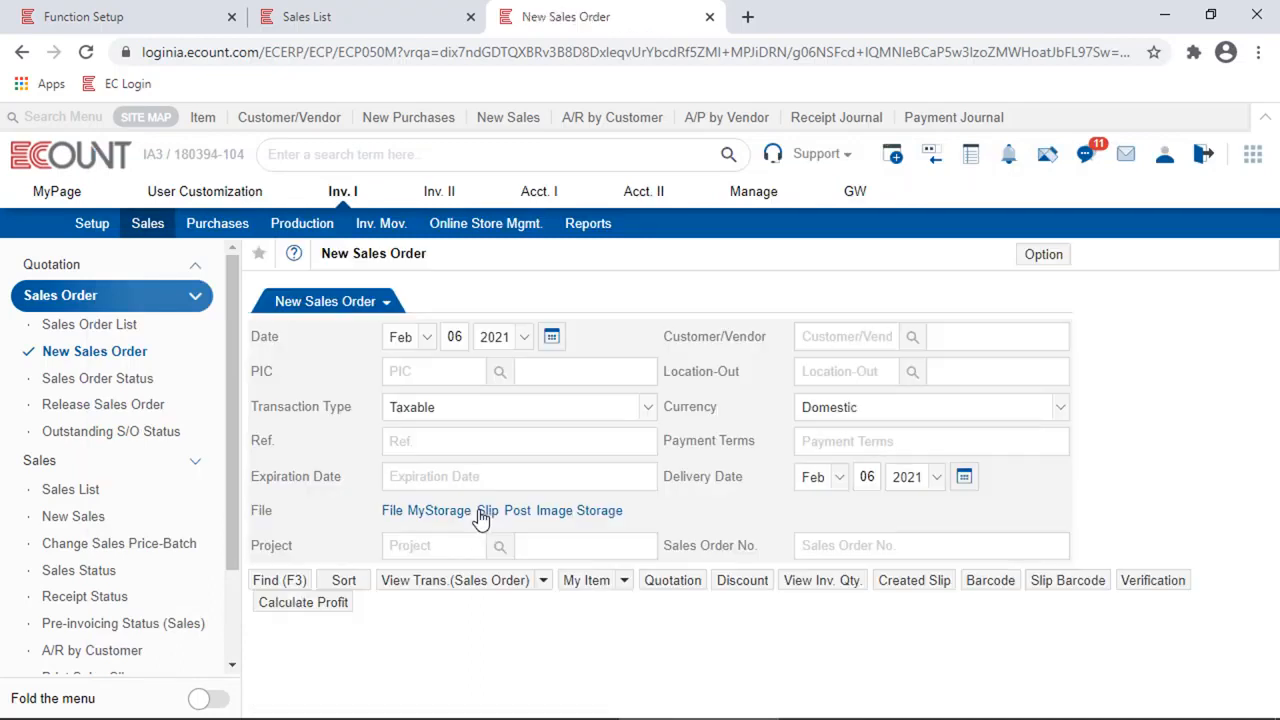
# Generate a Sales Order No. with the field's Generate function and apply the numbering to the New Sales Order form.
pyautogui.moveTo(763, 543); pyautogui.dragTo(660, 541)
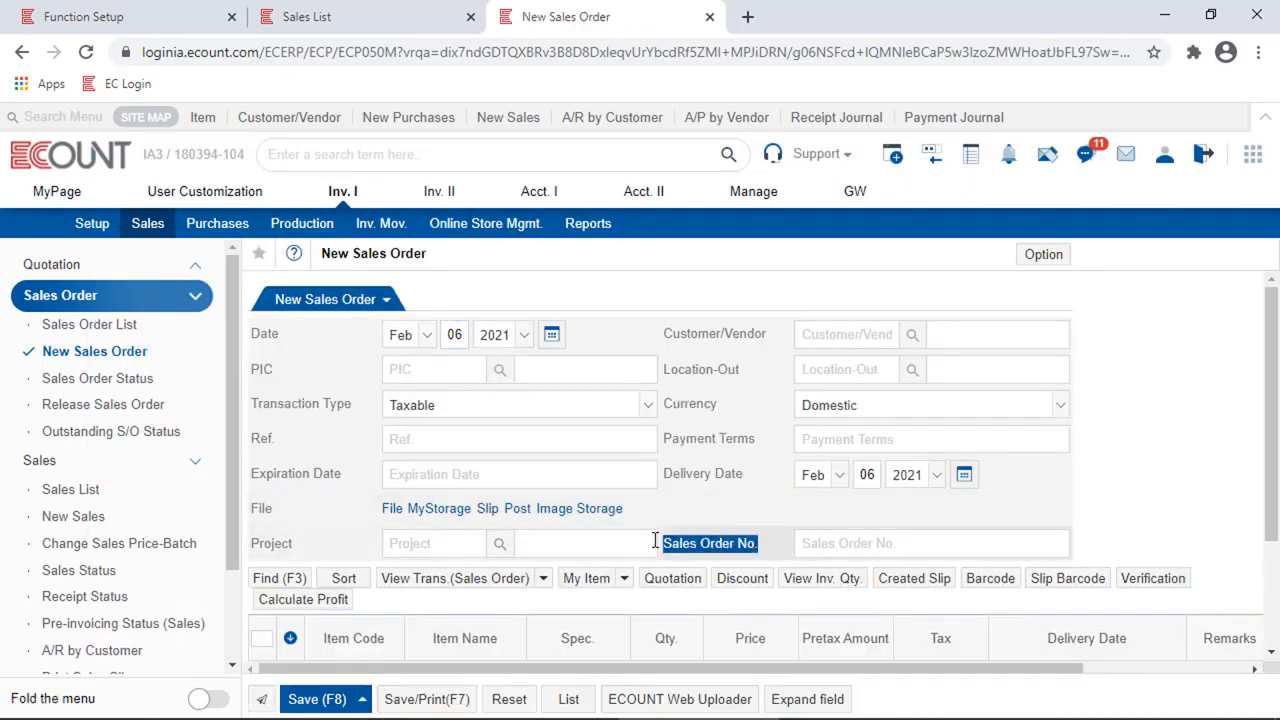
pyautogui.click(880, 548)
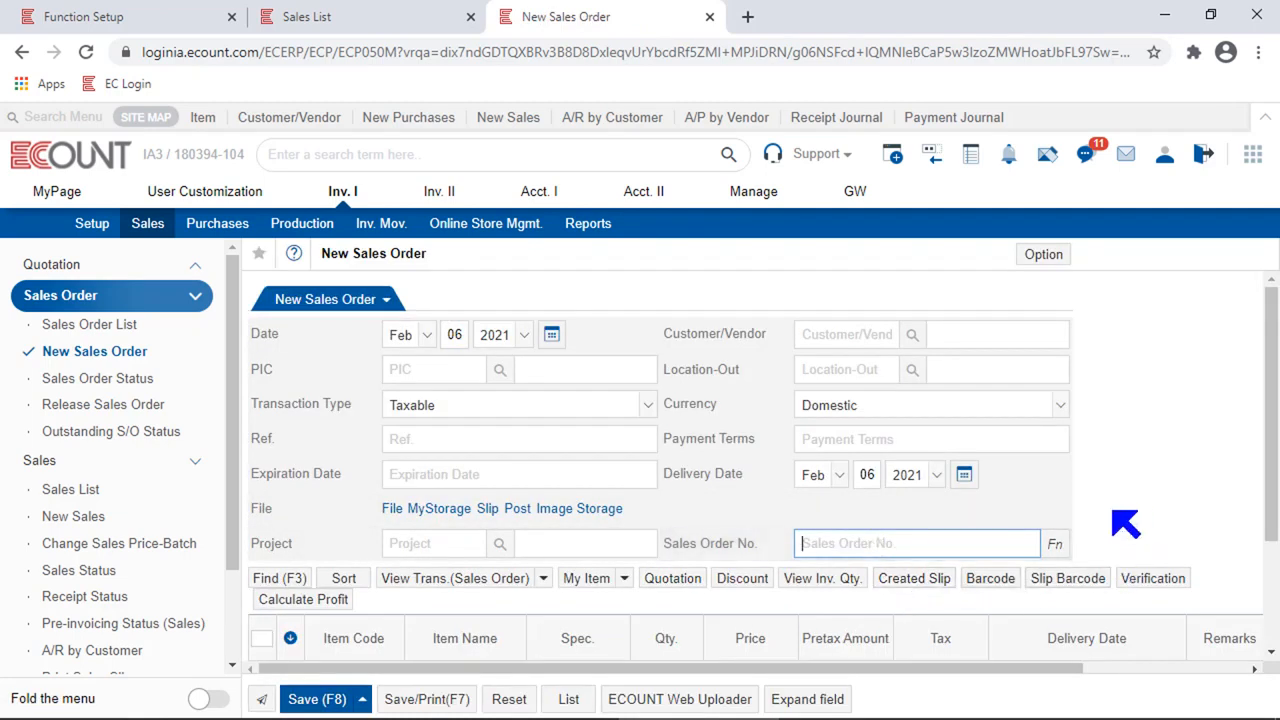
pyautogui.click(1054, 546)
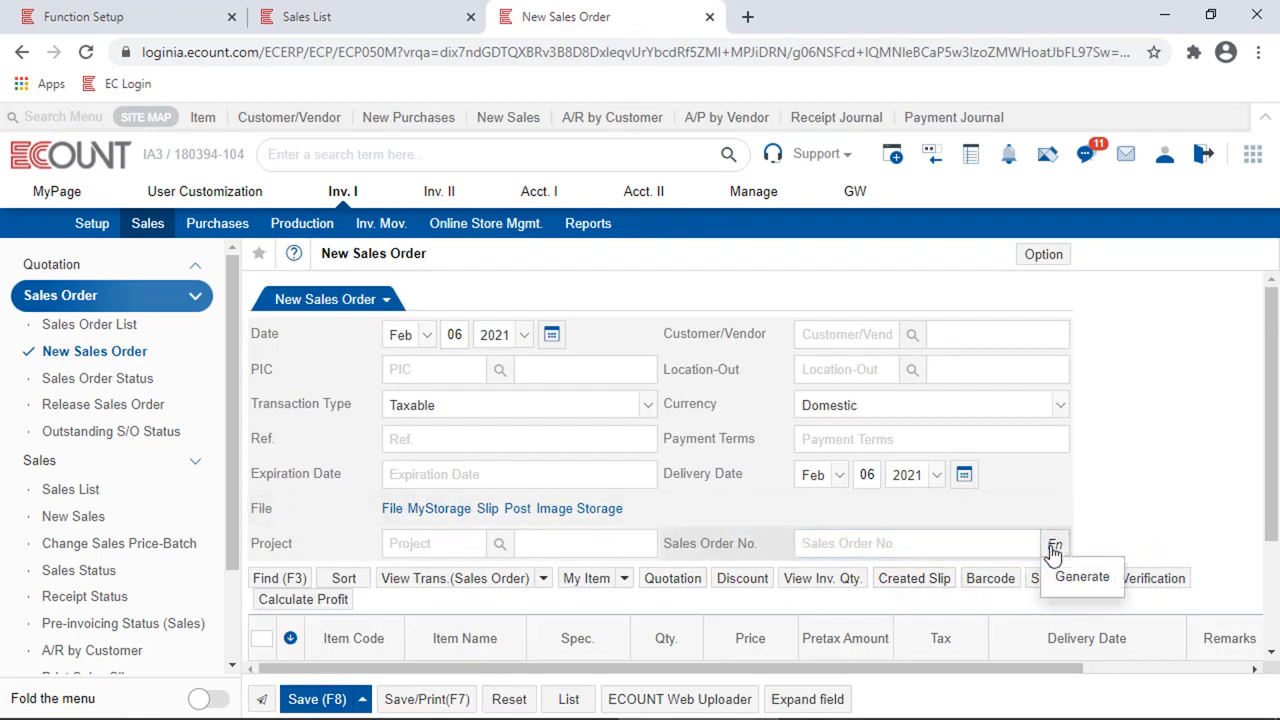
pyautogui.click(1090, 580)
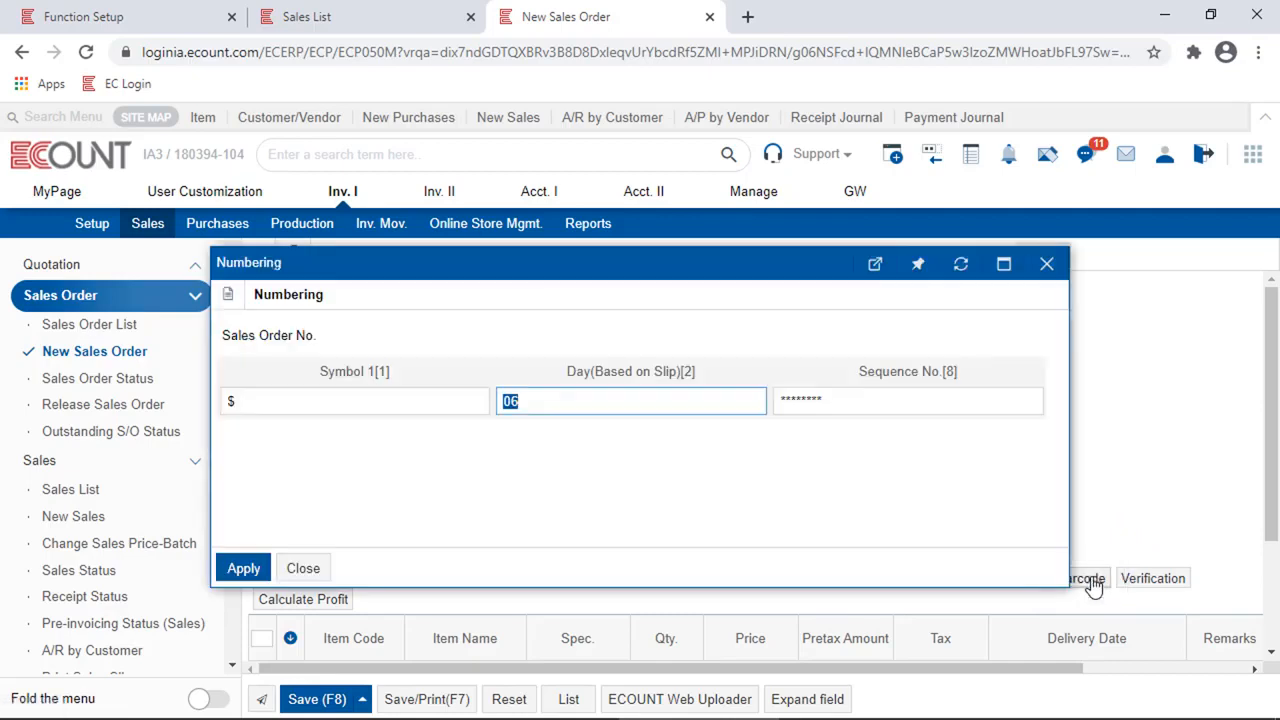
pyautogui.click(258, 576)
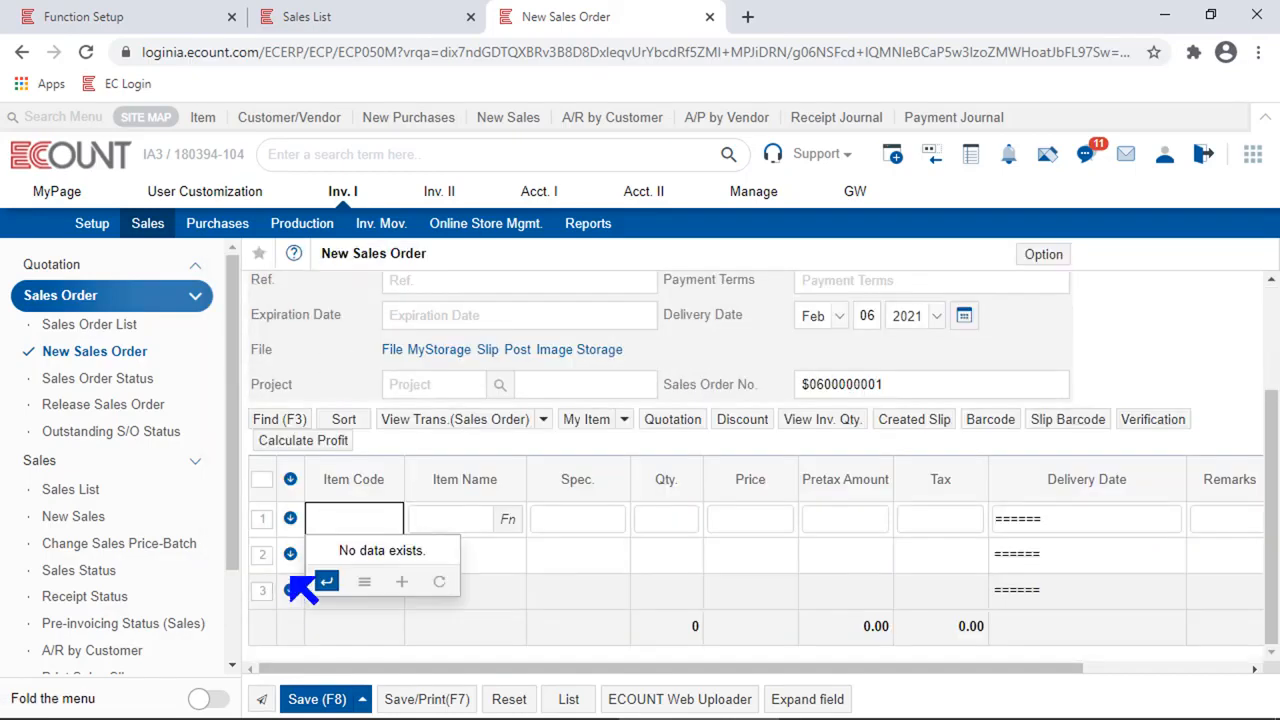
pyautogui.click(976, 345)
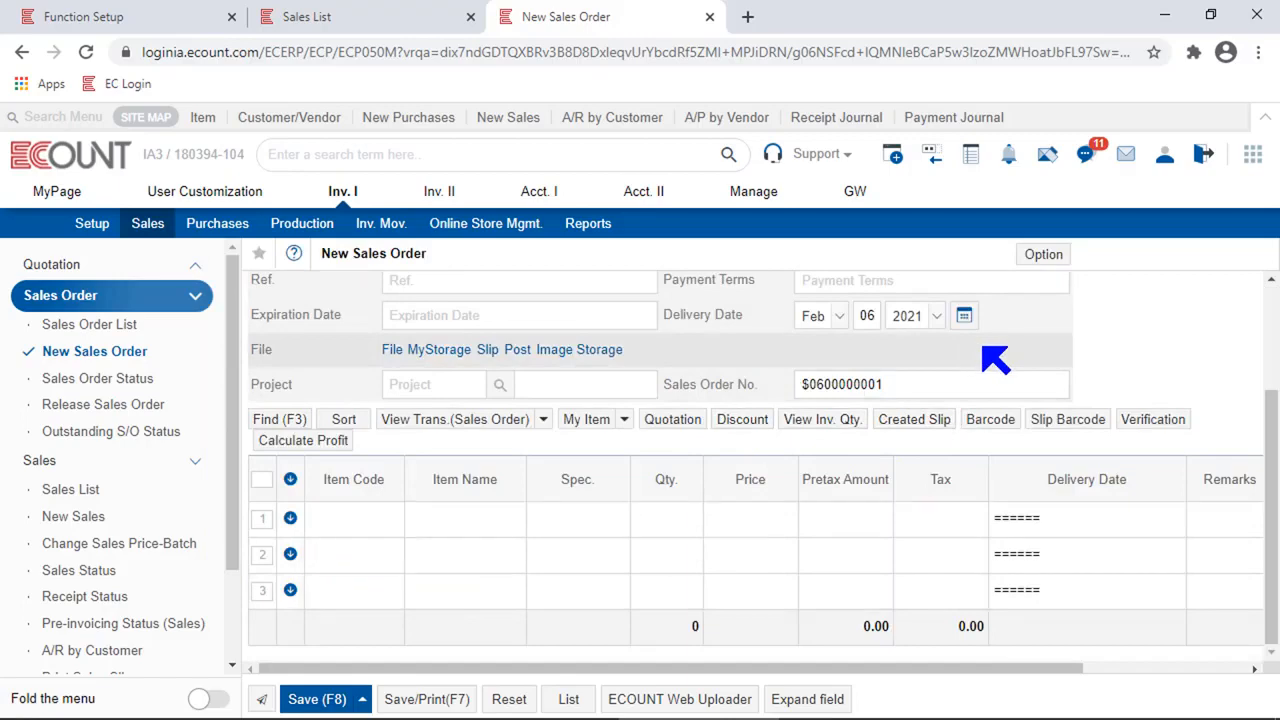
pyautogui.scroll(2, 1266, 322)
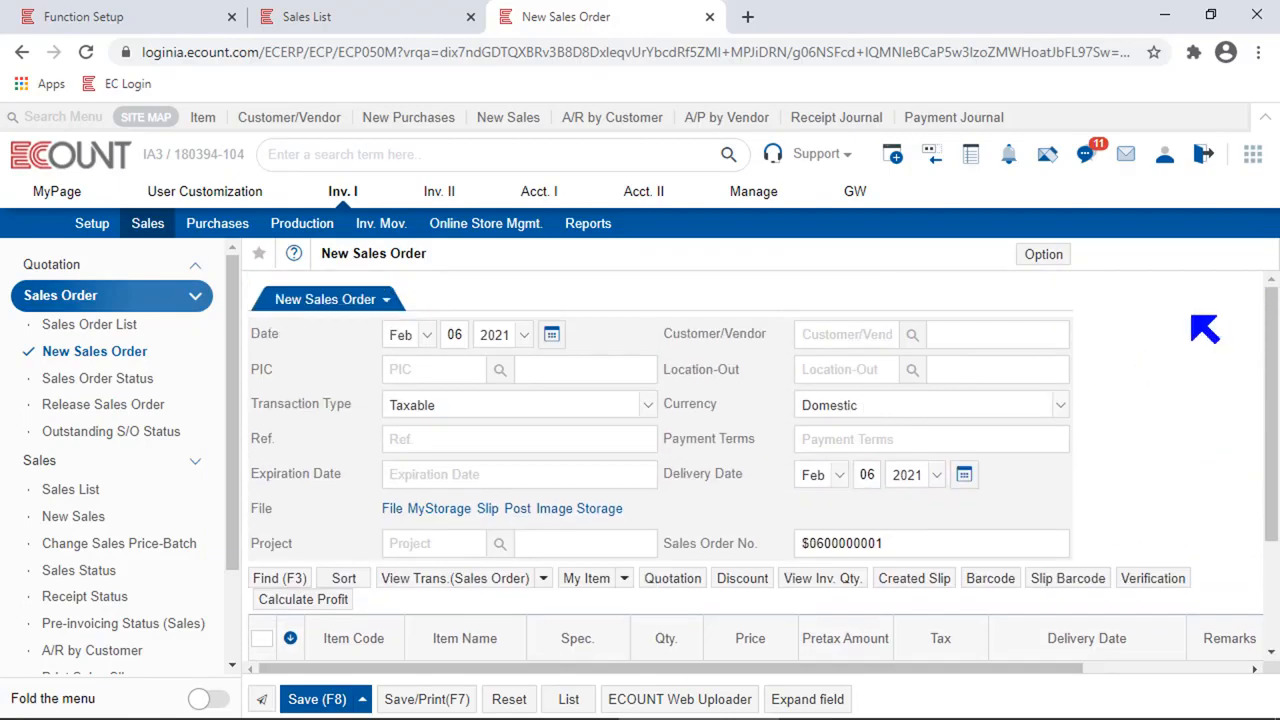
pyautogui.click(1043, 255)
pyautogui.click(831, 289)
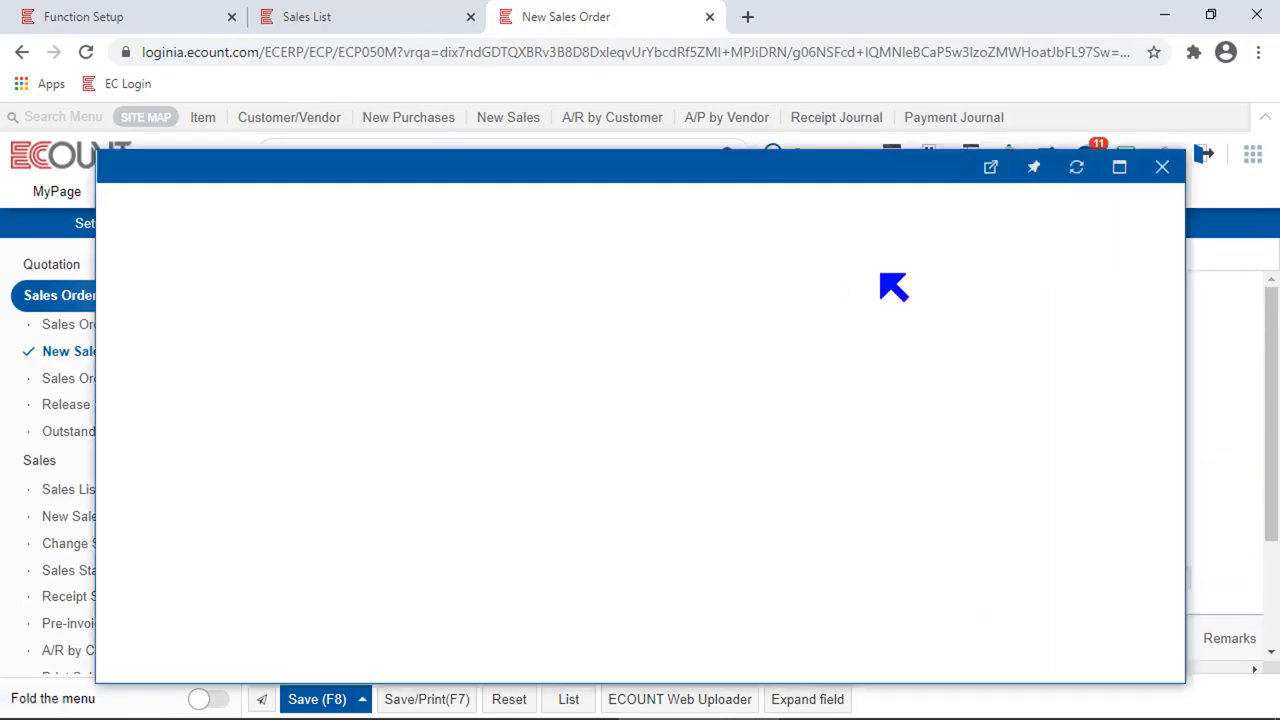
pyautogui.click(1163, 168)
# In the default New Sales Order template, set the Sales Order No. creation trigger to by Opening Menu and save those settings.
pyautogui.click(1043, 255)
pyautogui.moveTo(1006, 287)
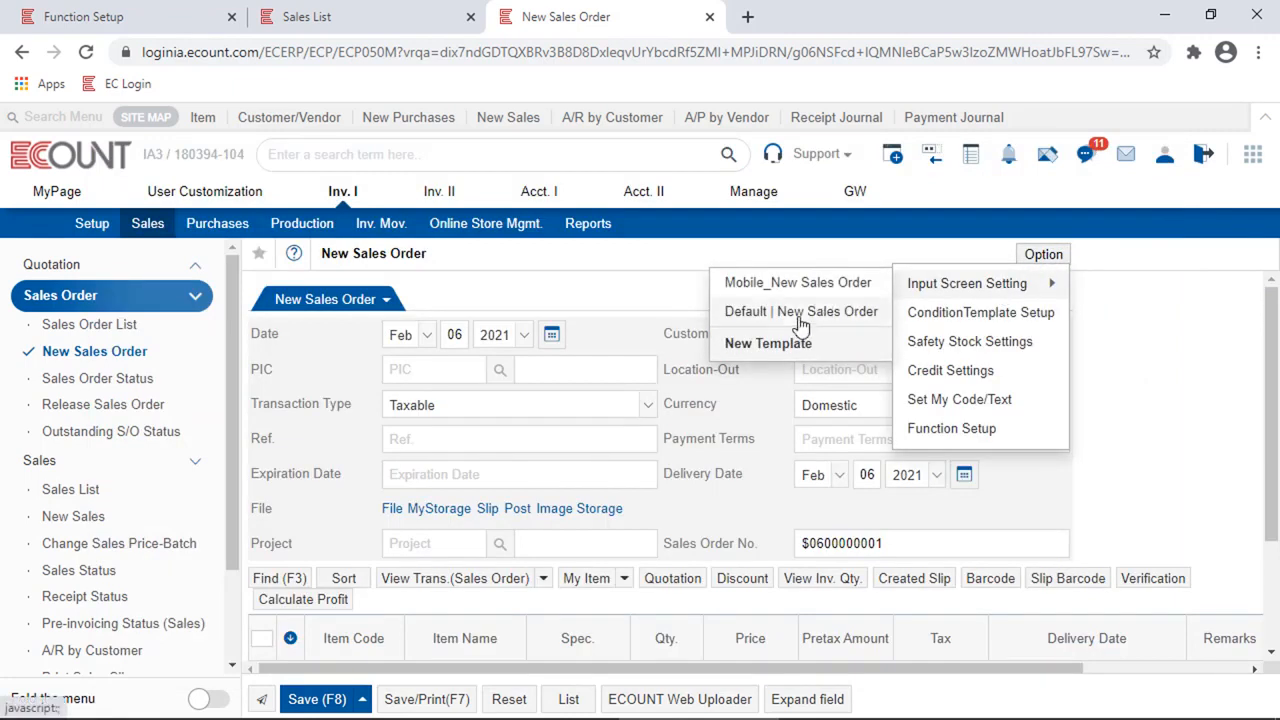
pyautogui.click(796, 330)
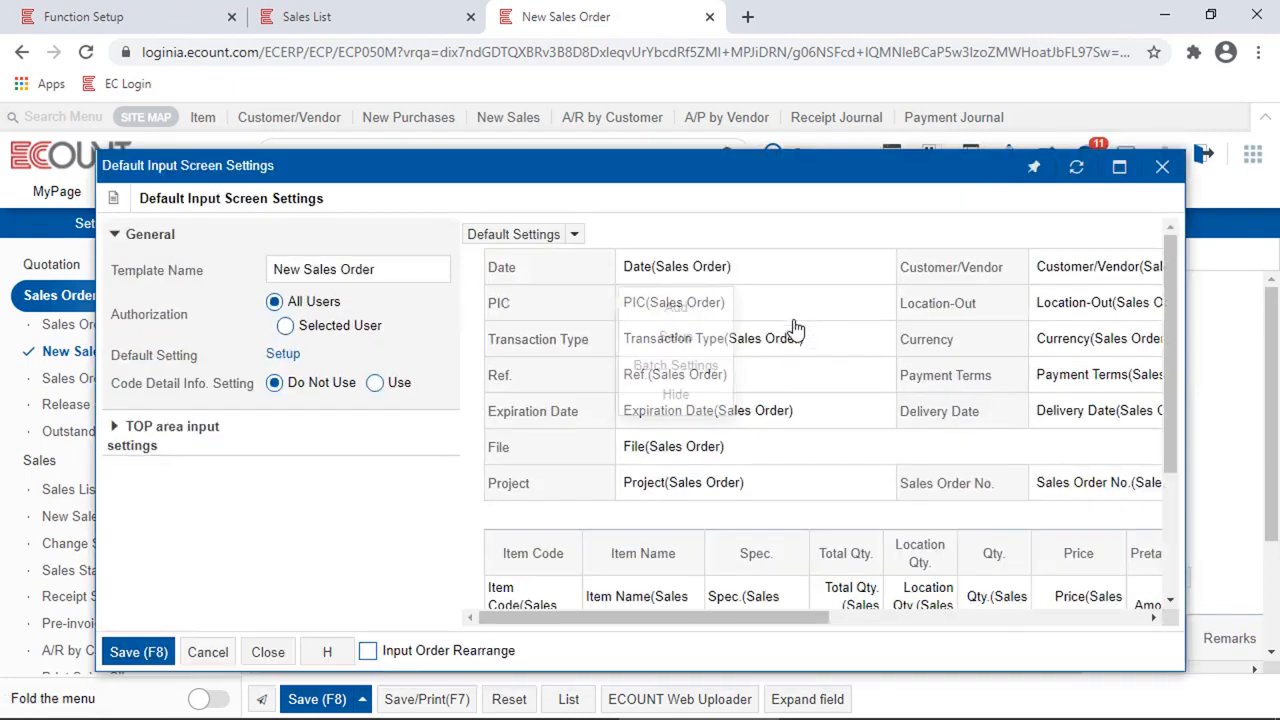
pyautogui.click(1090, 492)
pyautogui.click(1092, 516)
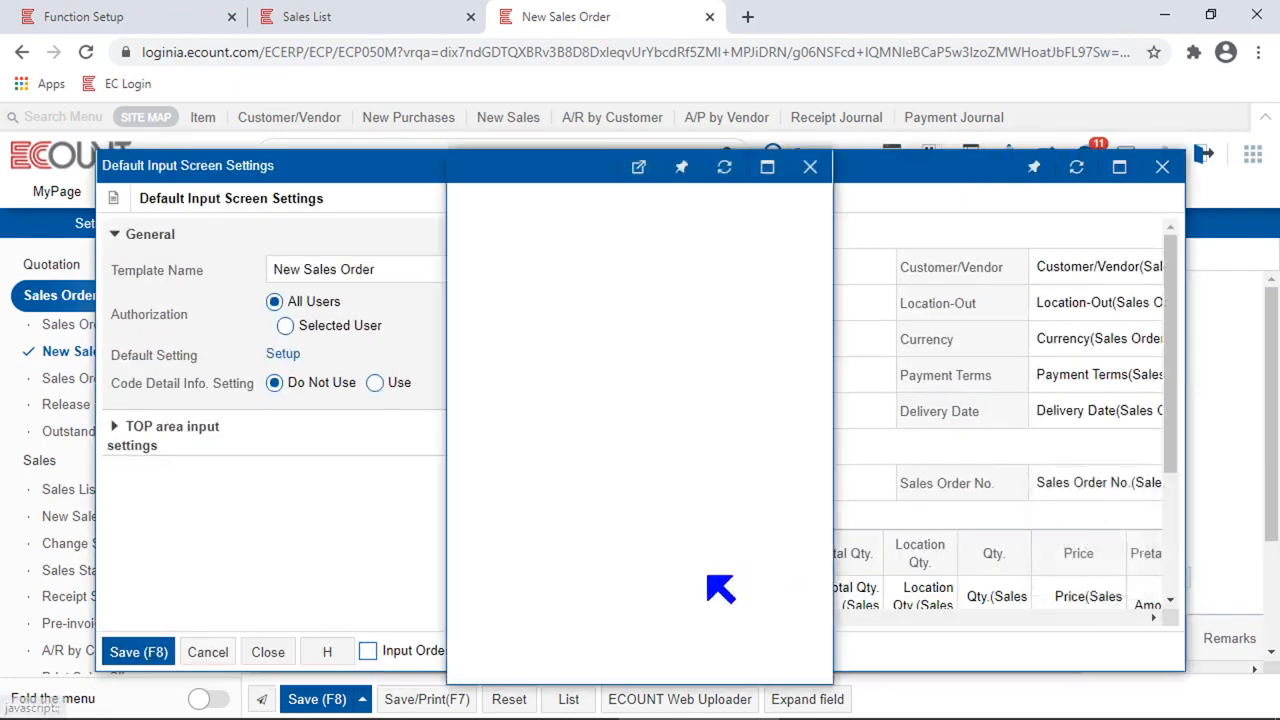
pyautogui.click(690, 489)
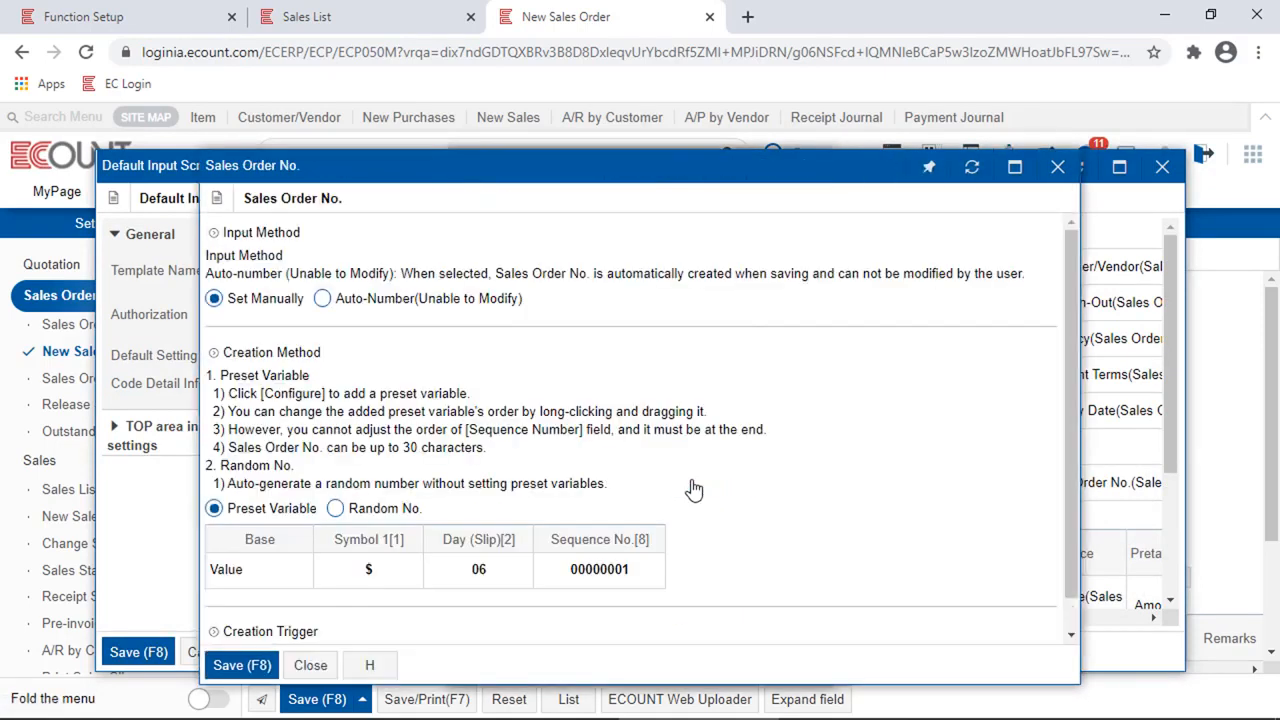
pyautogui.scroll(-1, 692, 487)
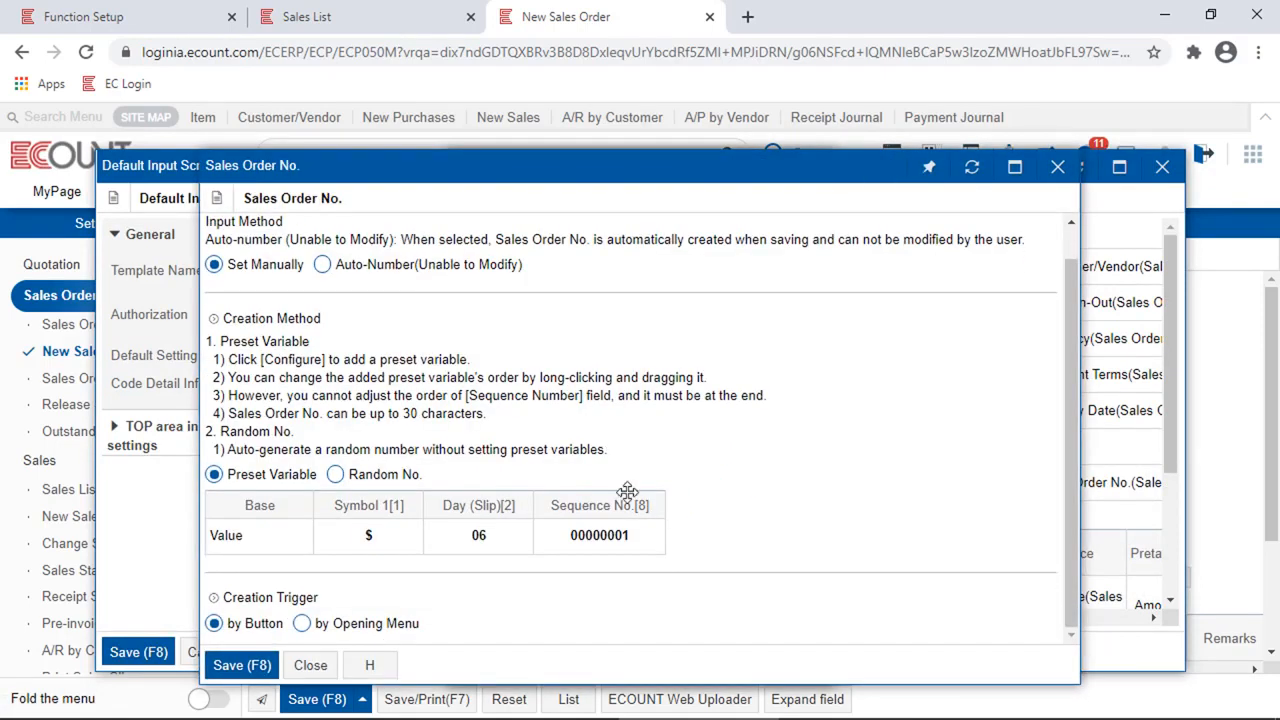
pyautogui.click(327, 620)
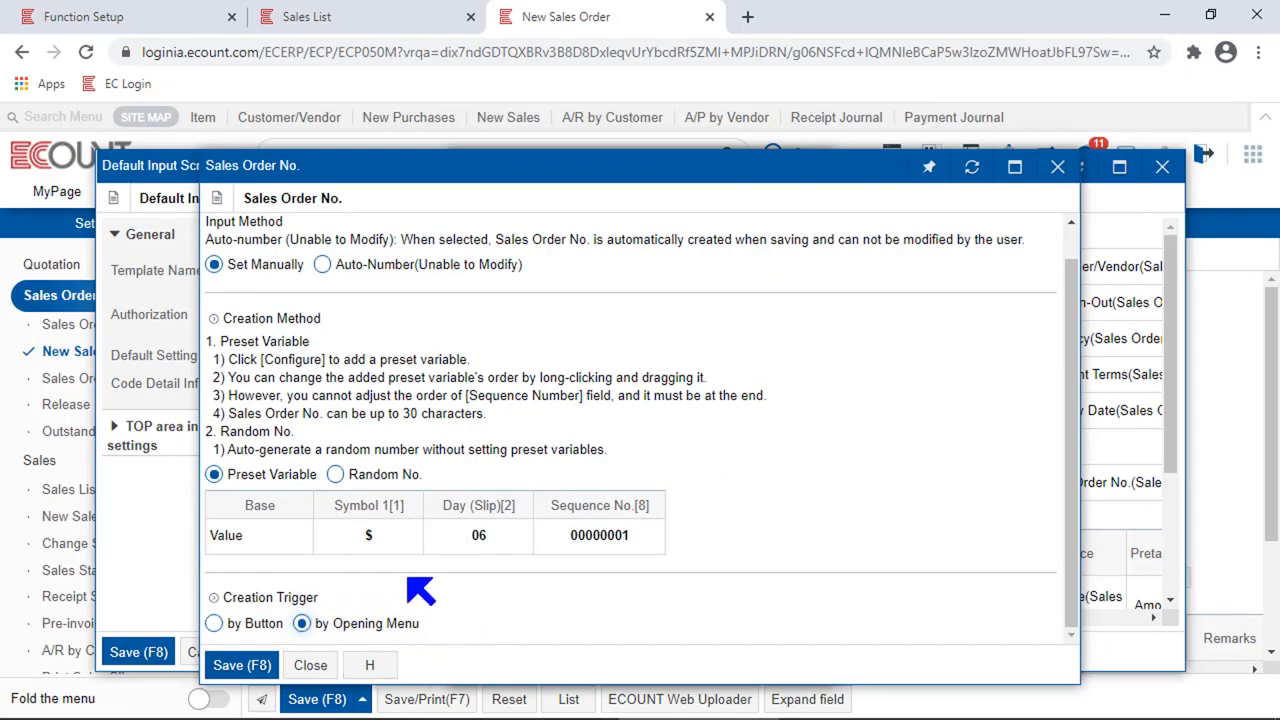
pyautogui.click(226, 670)
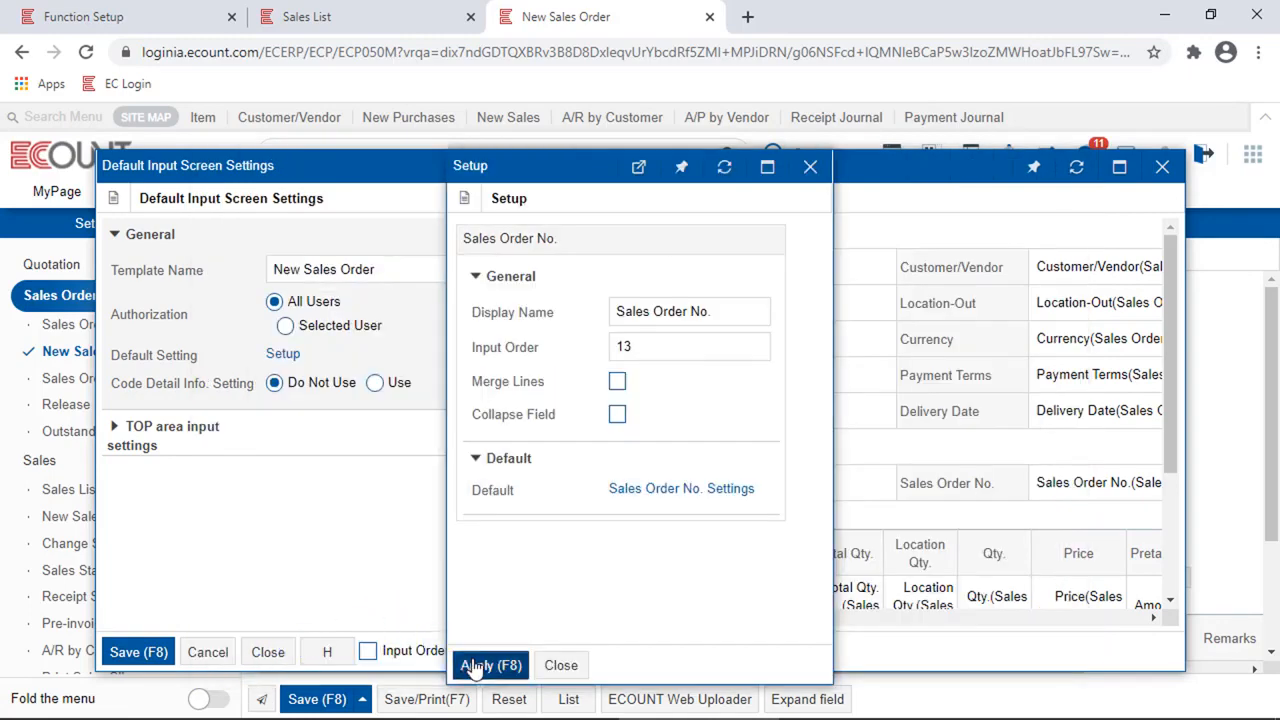
# Apply the Sales Order No. field setup, save the default input screen template, and confirm discarding the unsaved form data.
pyautogui.click(489, 666)
pyautogui.click(157, 660)
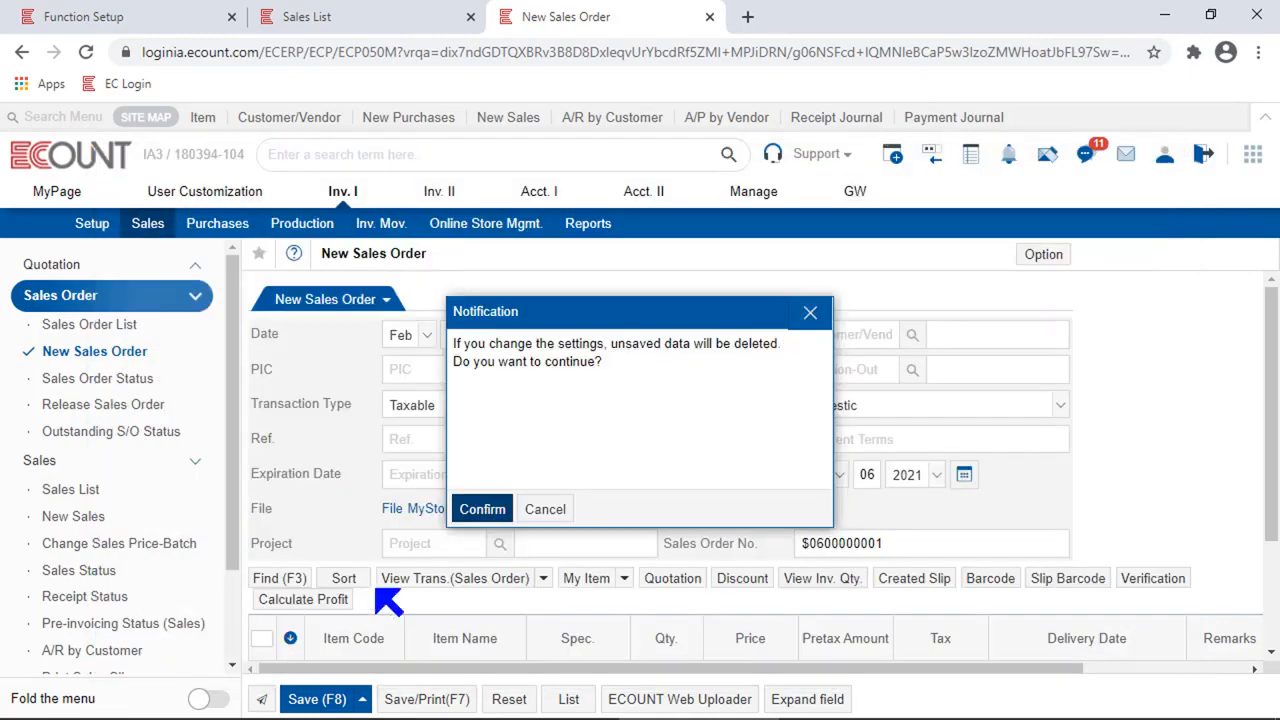
pyautogui.click(480, 508)
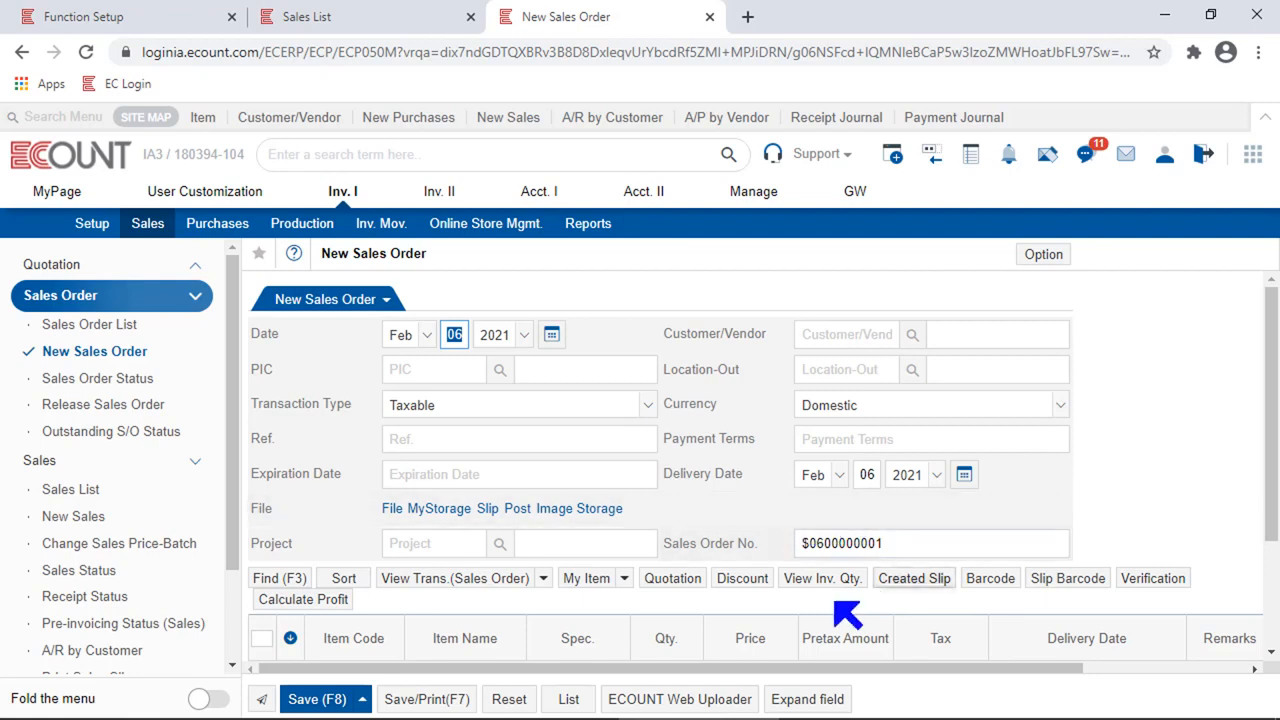
# Manually overwrite the last five characters of the generated Sales Order No. on the New Sales Order form.
pyautogui.click(1009, 544)
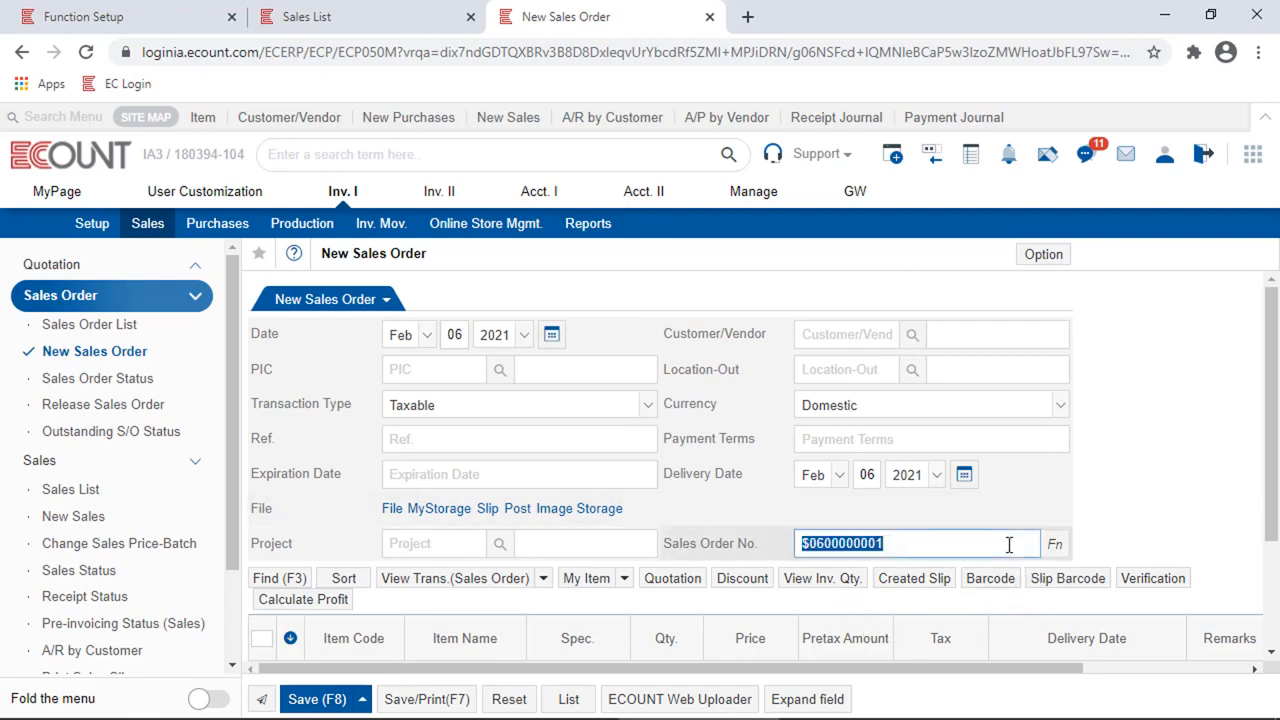
pyautogui.moveTo(1009, 544); pyautogui.dragTo(844, 544)
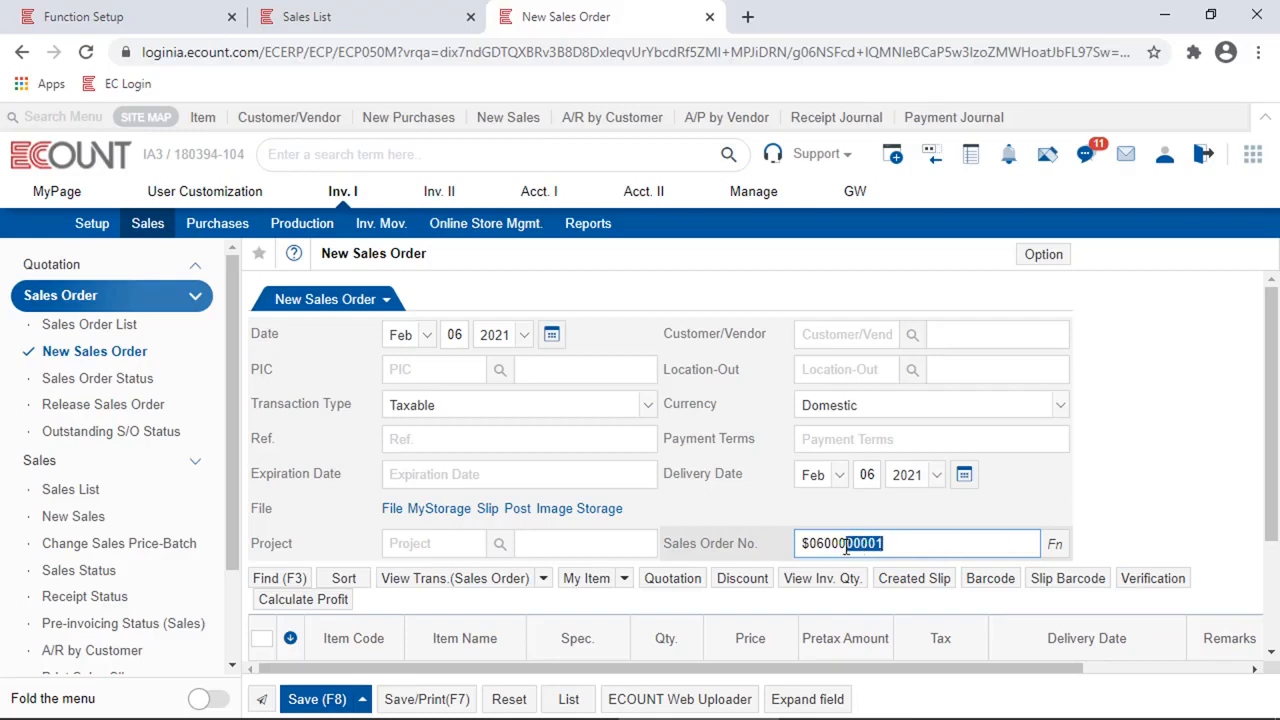
pyautogui.write('3w24')
pyautogui.click(1215, 550)
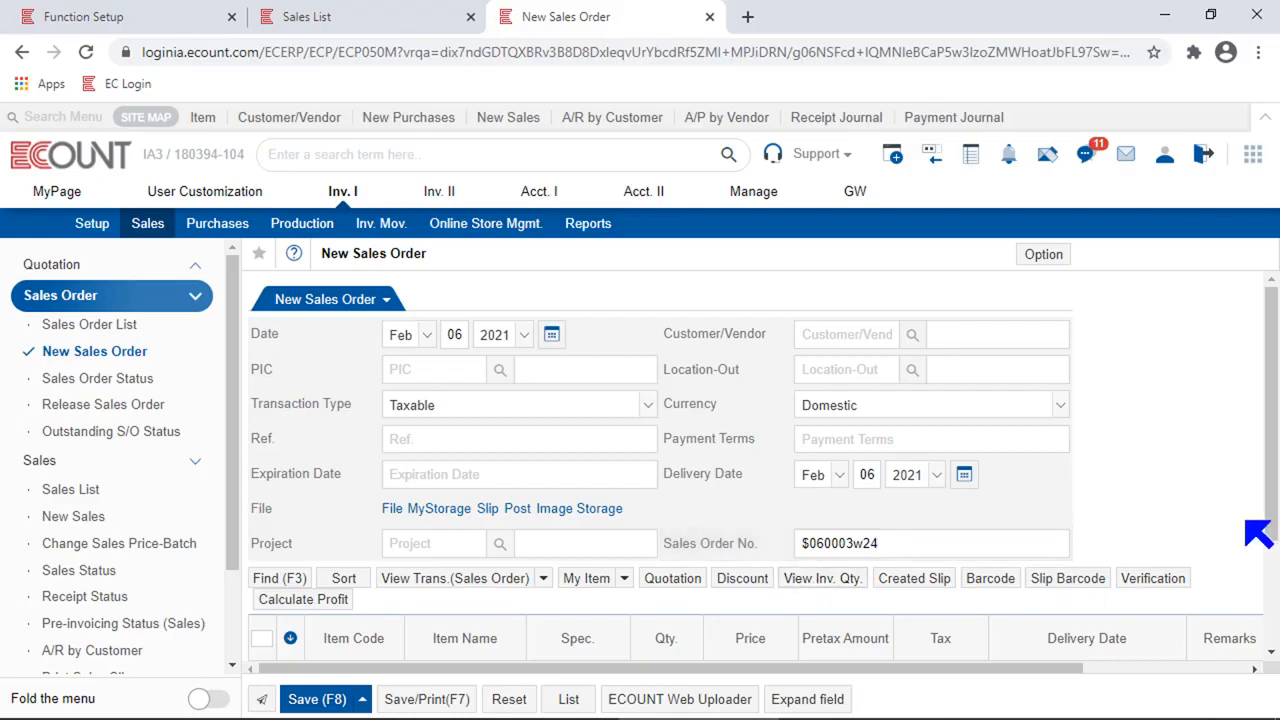
# Open the default New Sales Order input screen settings and look at Batch Apply Input Screen in Function Setup before returning.
pyautogui.click(1044, 255)
pyautogui.moveTo(1005, 285)
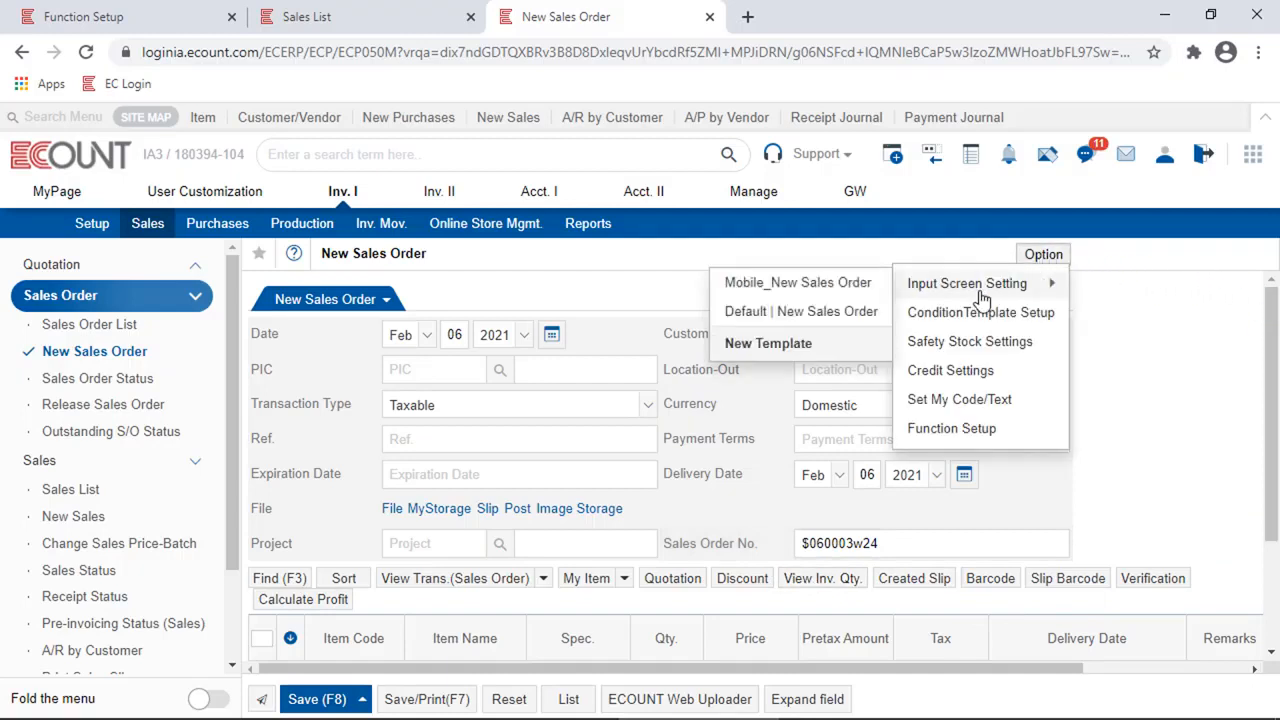
pyautogui.click(790, 316)
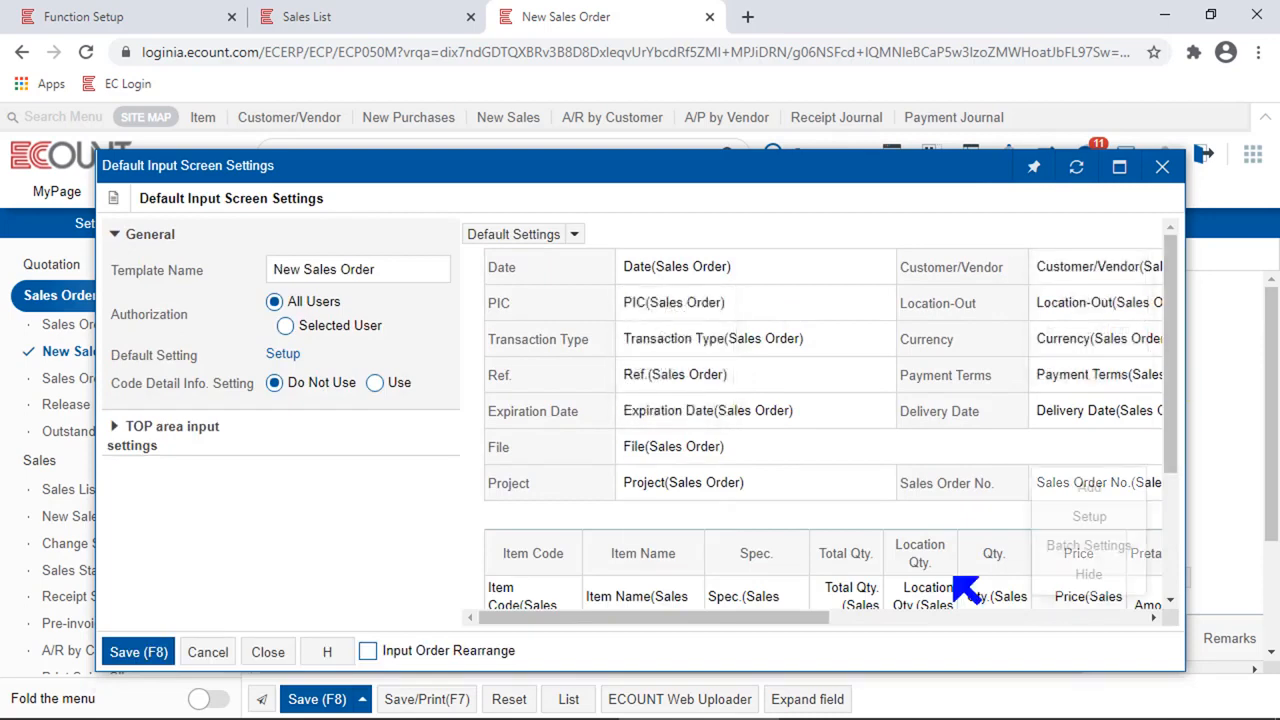
pyautogui.click(860, 618)
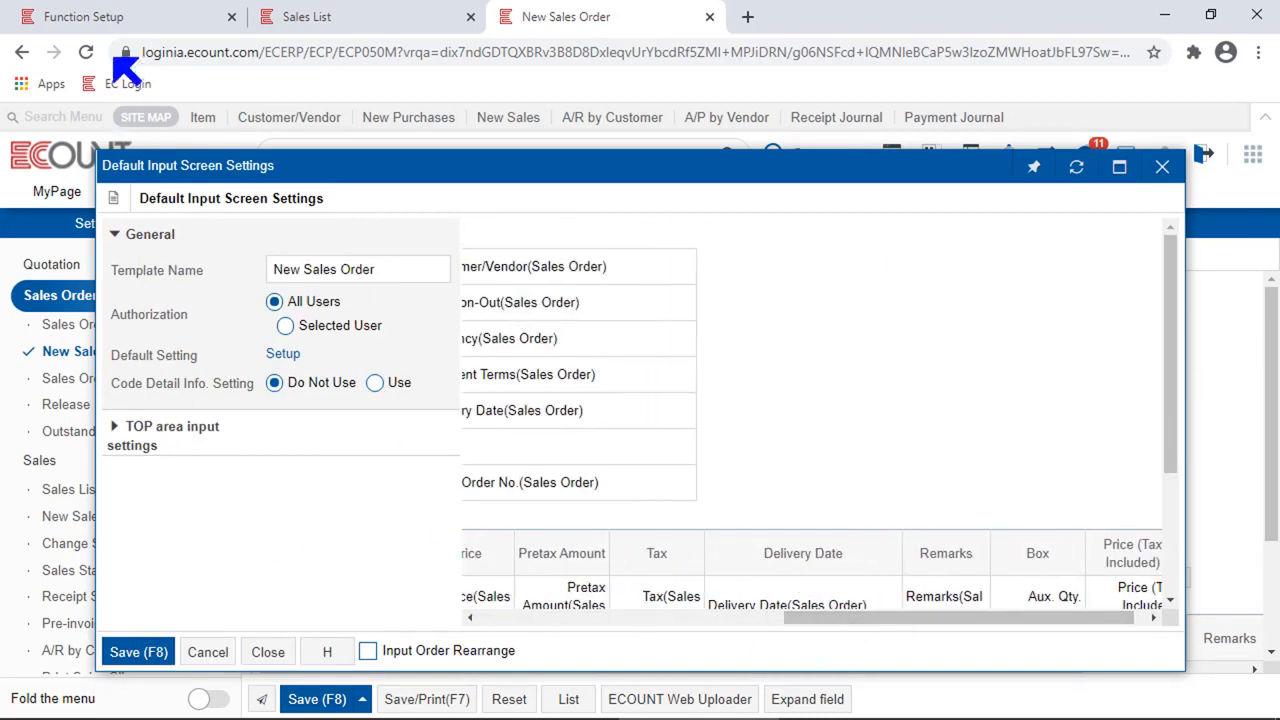
pyautogui.click(112, 14)
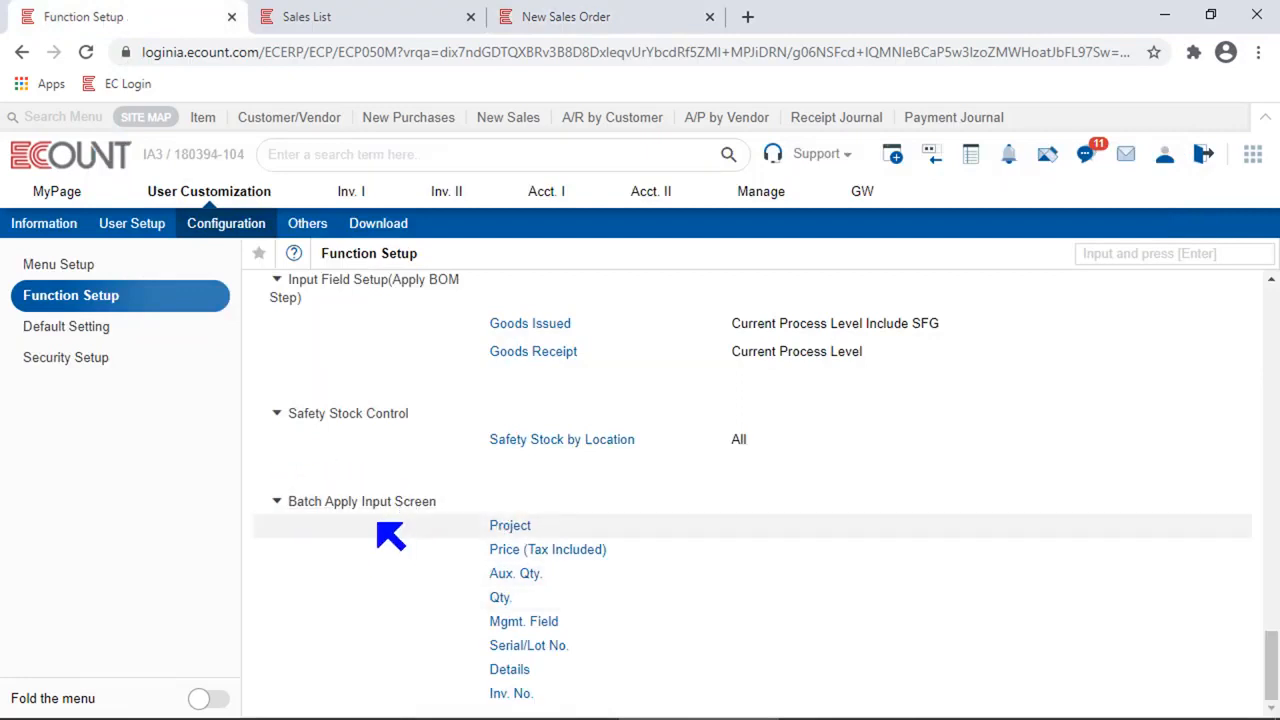
pyautogui.click(562, 24)
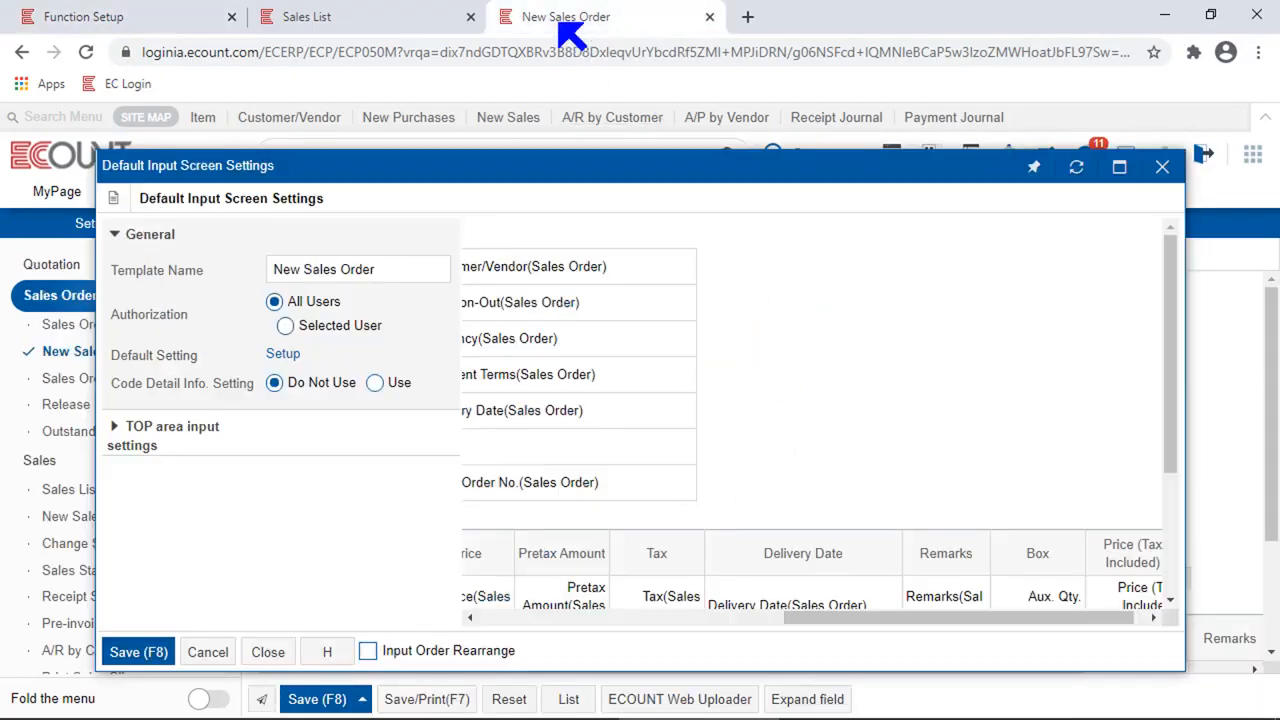
pyautogui.click(706, 618)
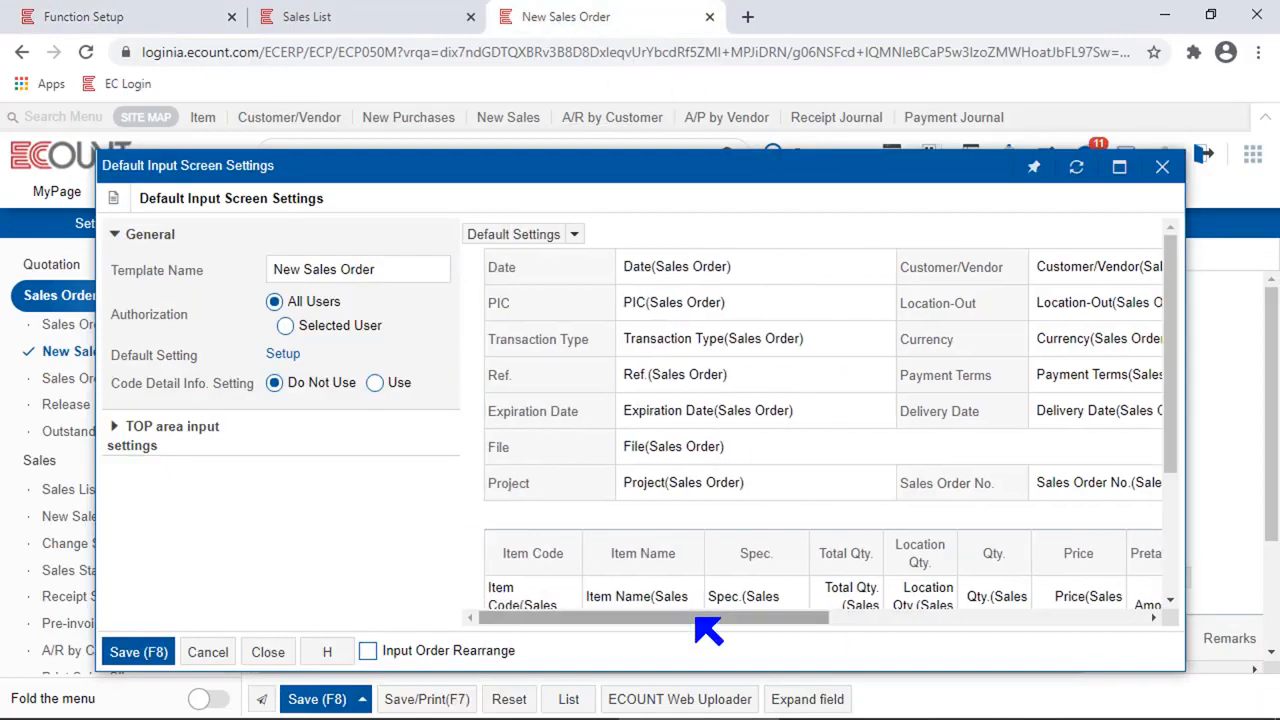
# Open the Sales Order No. settings from its field setup and highlight Preset Variable in the Creation Method instructions.
pyautogui.click(982, 490)
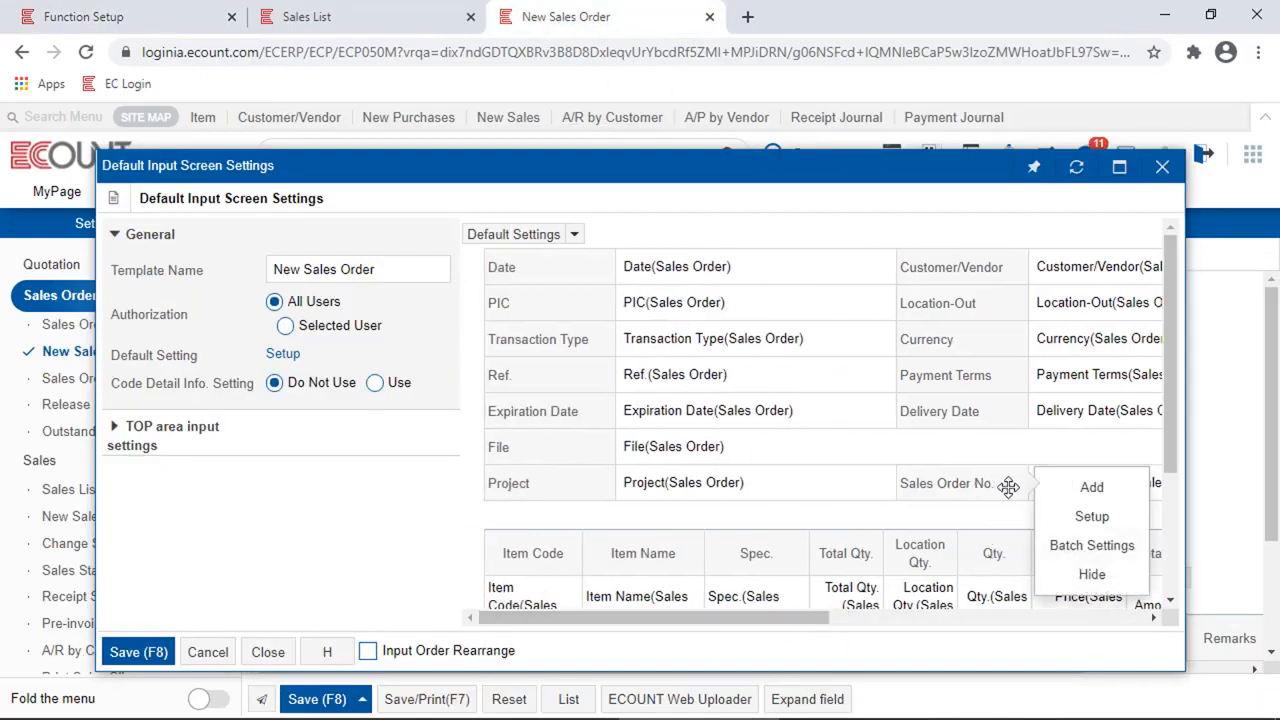
pyautogui.click(1090, 520)
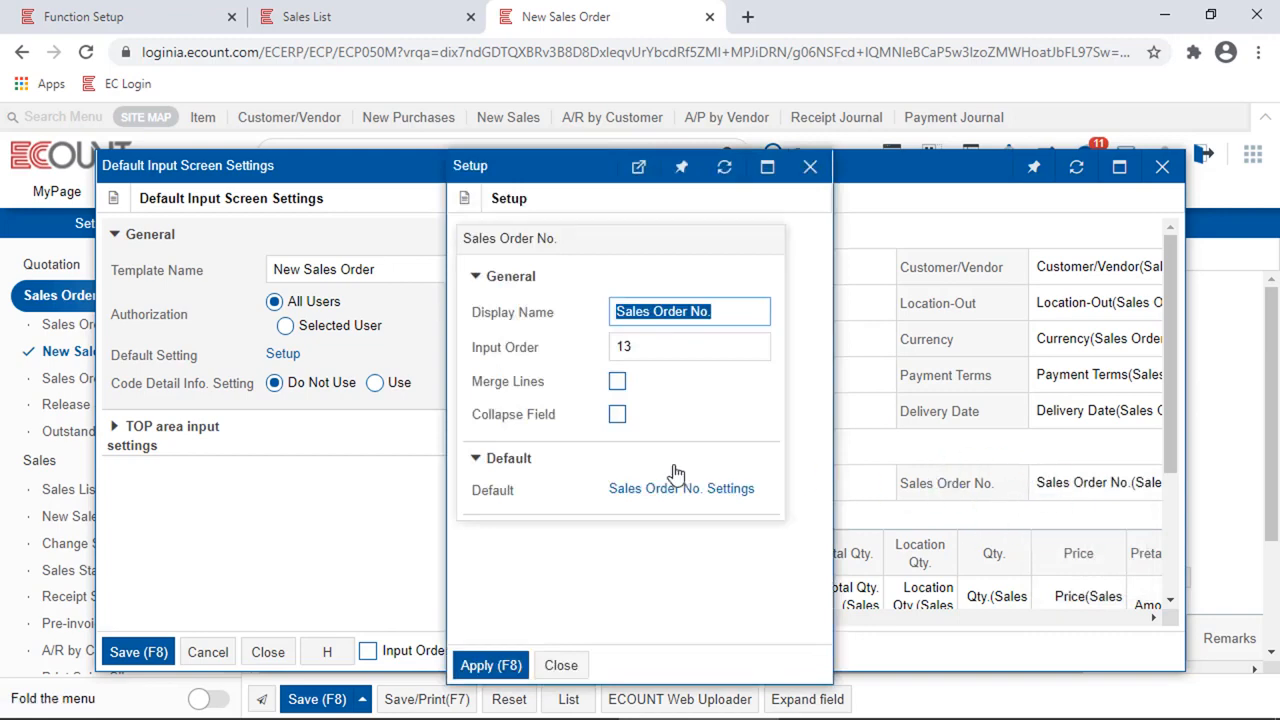
pyautogui.click(655, 491)
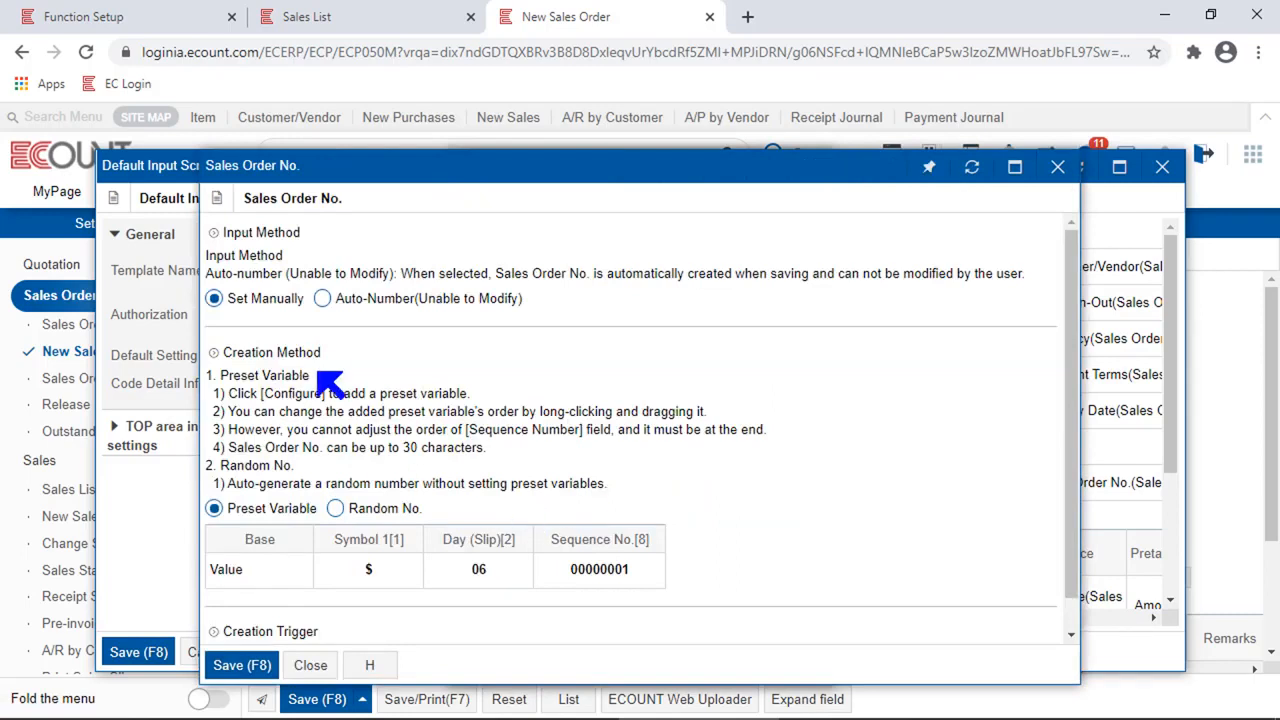
pyautogui.moveTo(321, 376); pyautogui.dragTo(219, 376)
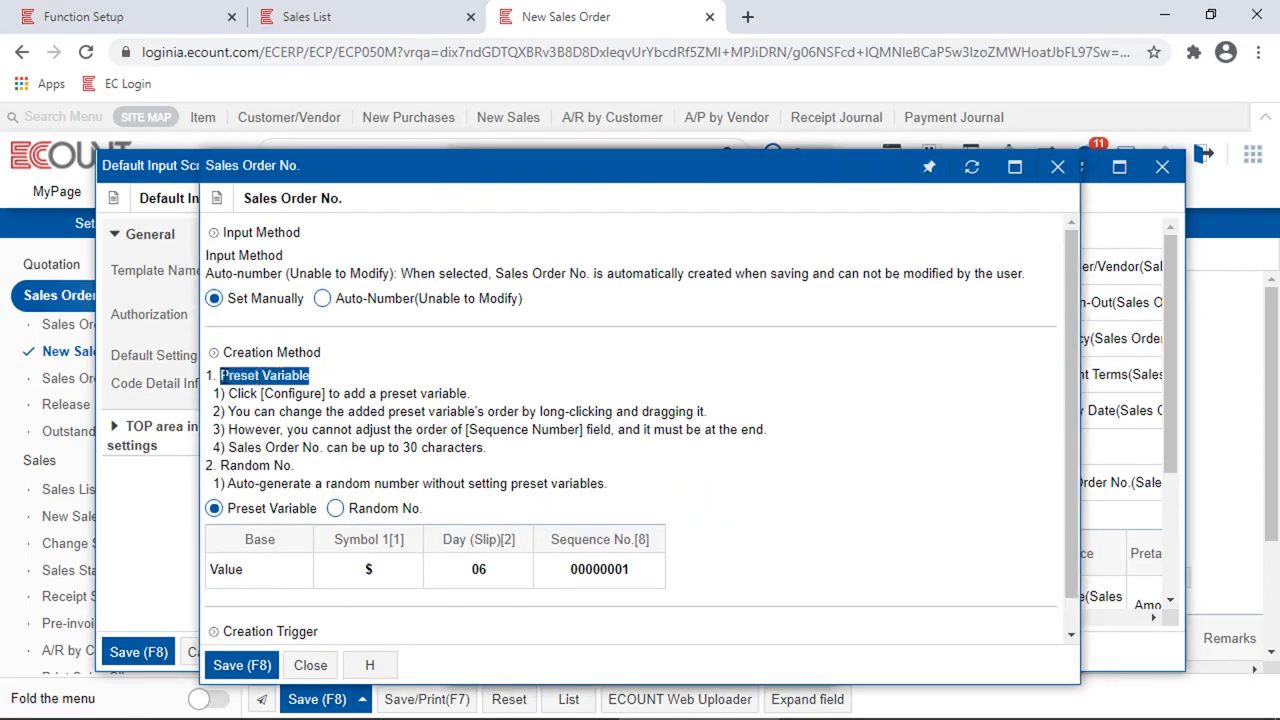